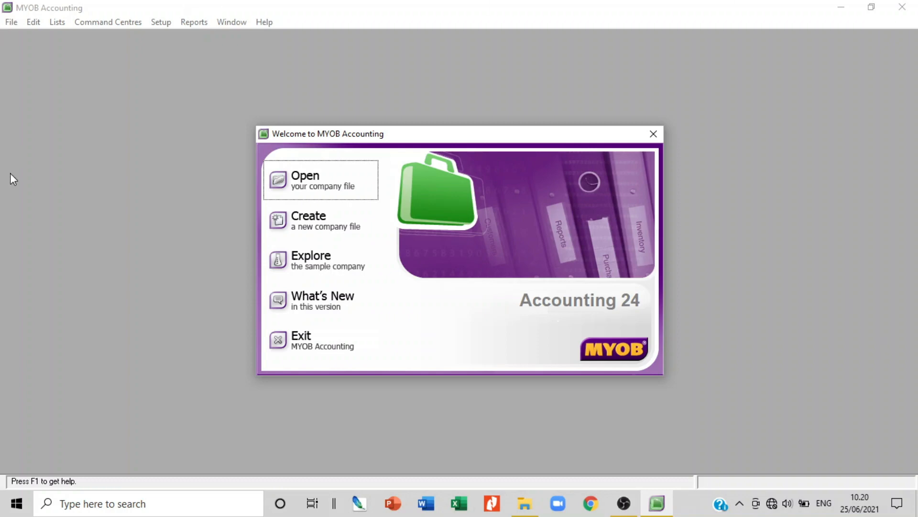
Open the PT_ TIGA CAHAYA PUTRA.myo company file, signing on and choosing to activate later
click(314, 187)
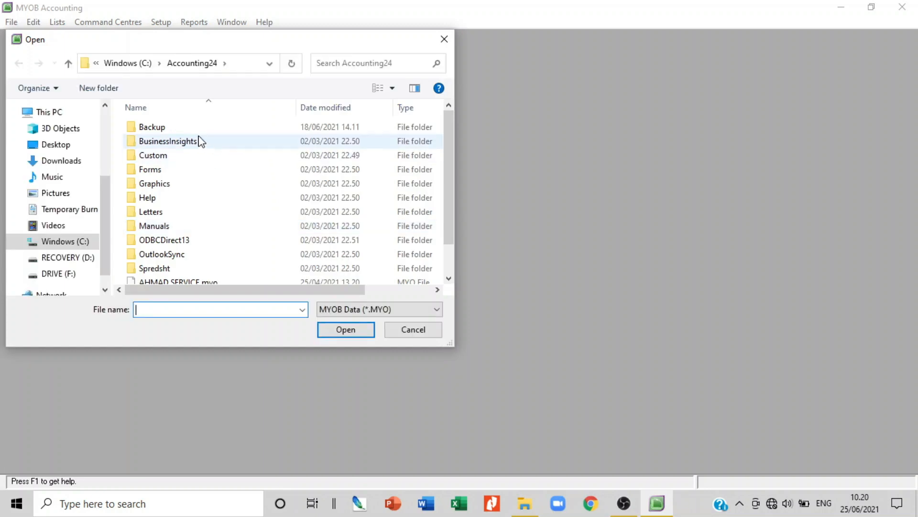
scroll(225, 168, down, 1)
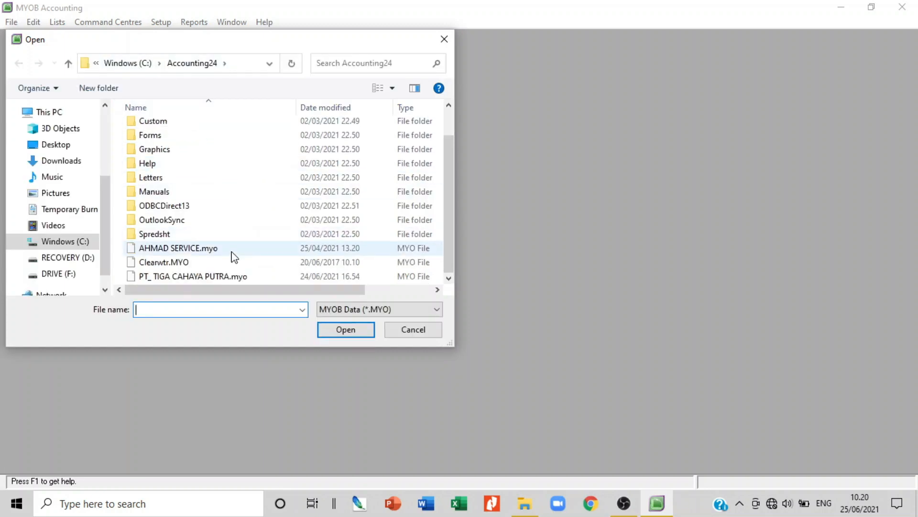
click(232, 278)
click(352, 329)
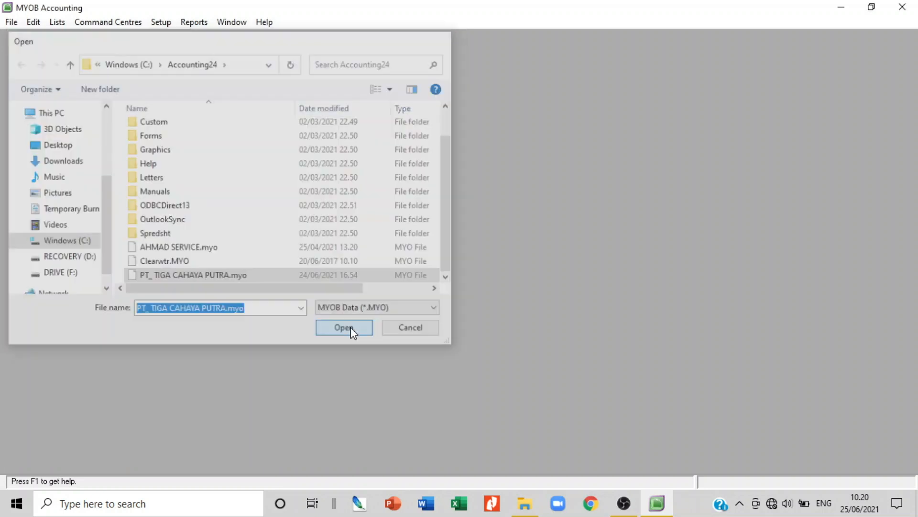
click(567, 316)
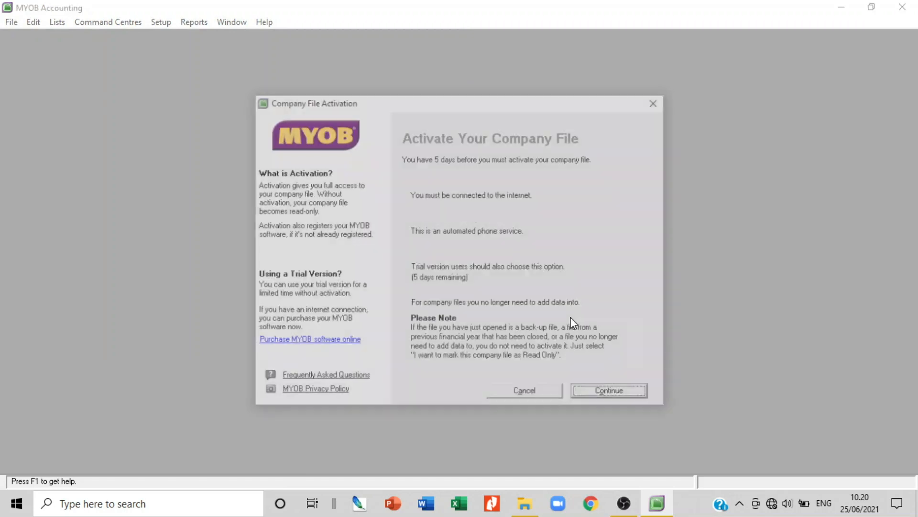
click(416, 255)
click(612, 395)
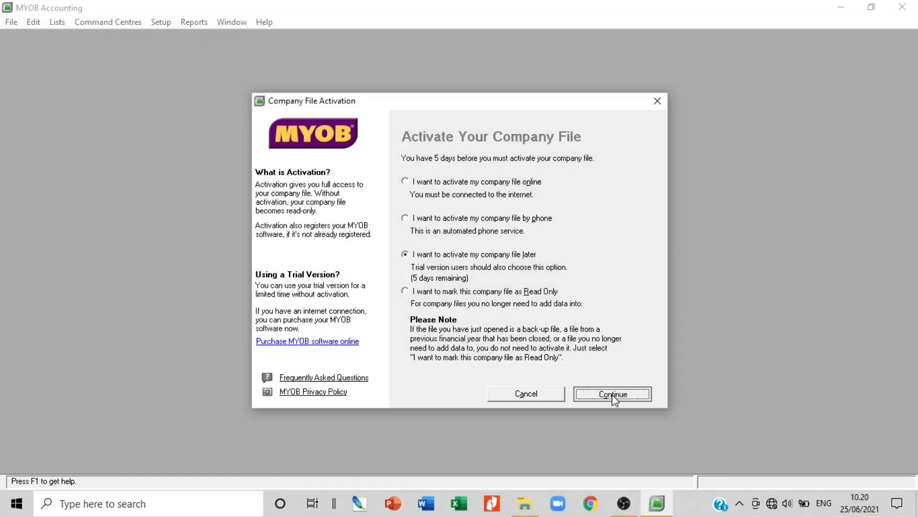
click(473, 301)
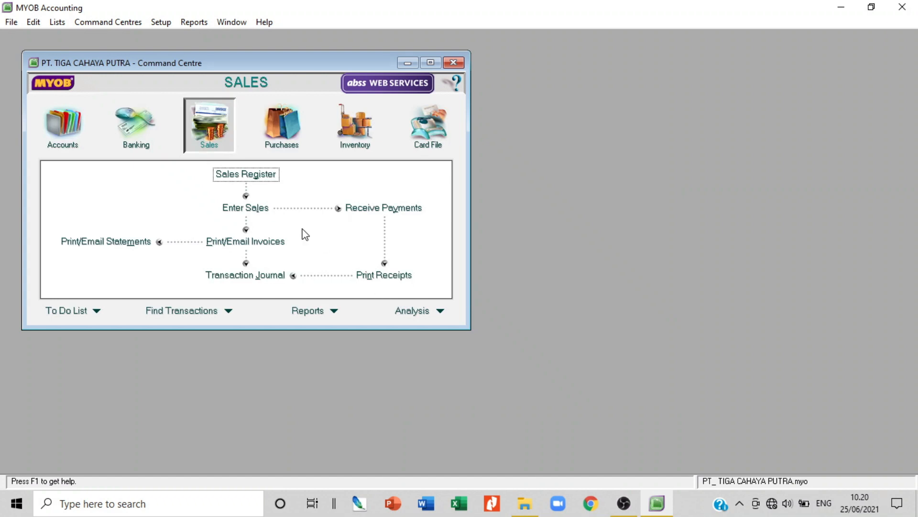
Start a new Spend Money payment from the 1-1101 Cash in Bank account
click(146, 125)
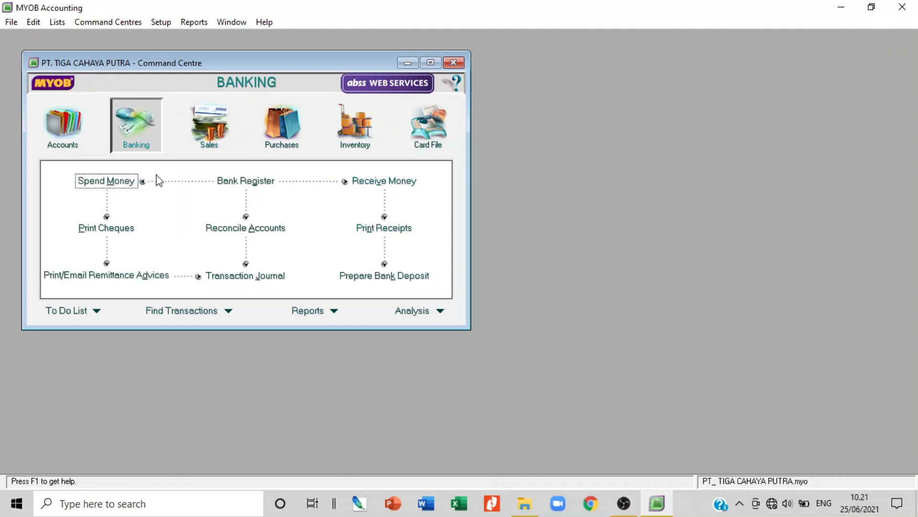
click(130, 181)
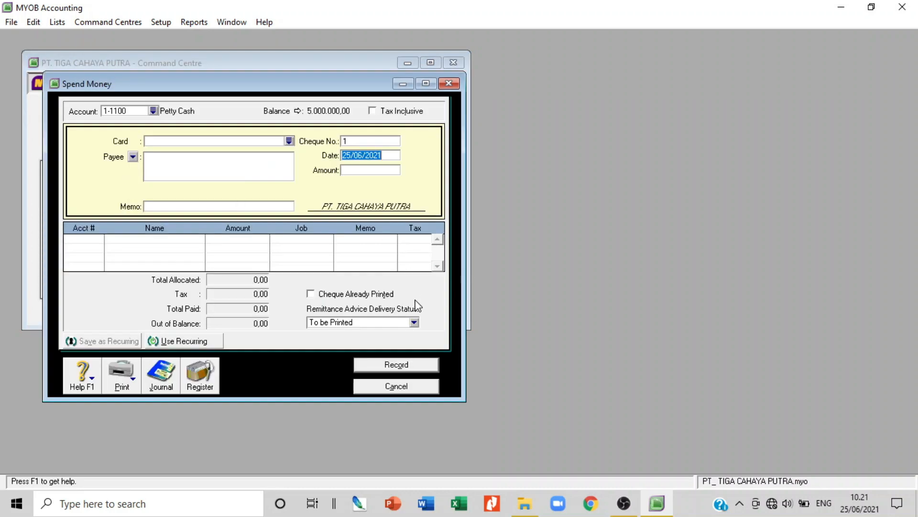
click(154, 111)
double_click(317, 188)
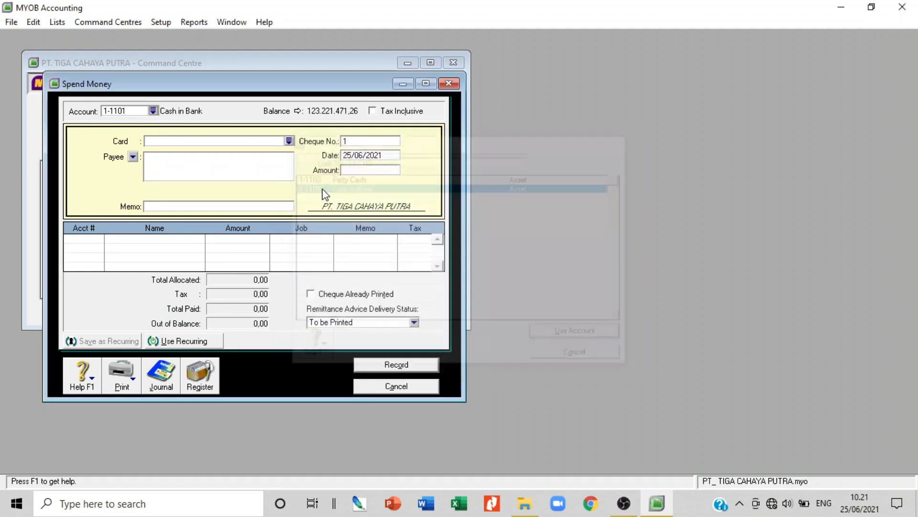
click(289, 142)
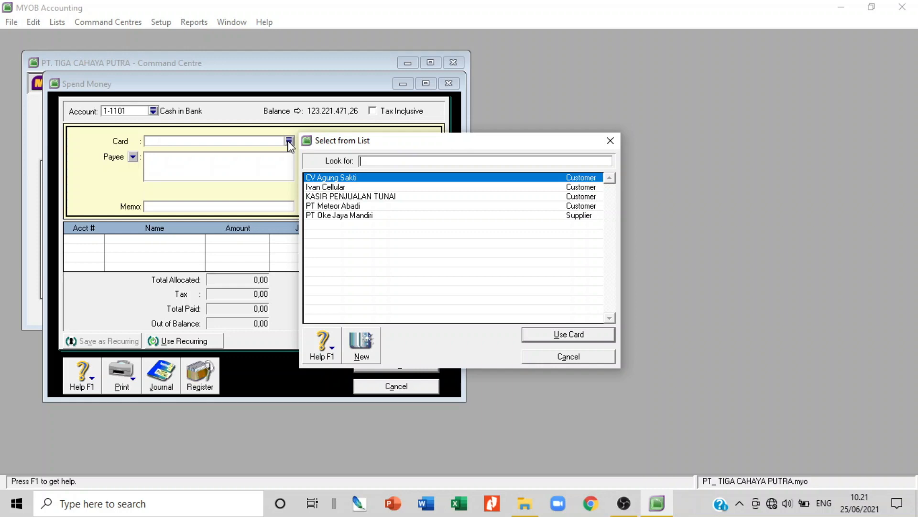
click(588, 356)
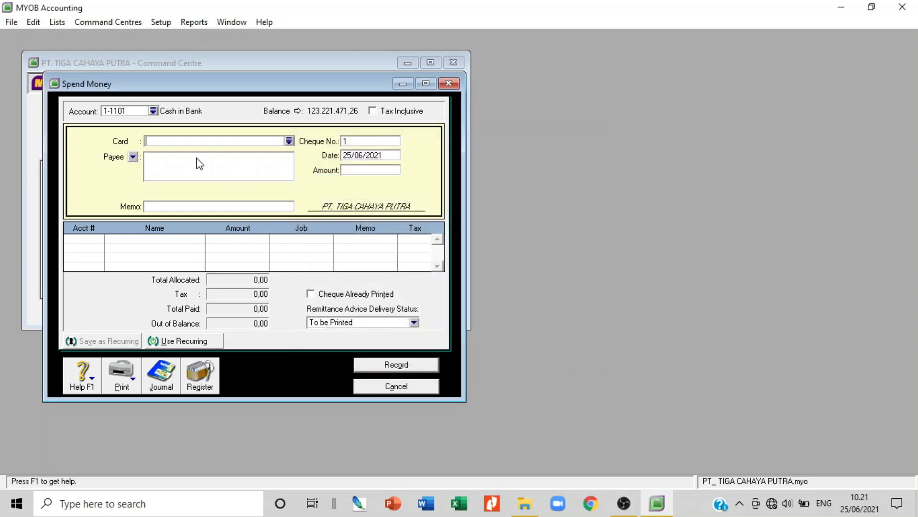
Enter cheque no. 01/BKK, date 01/12/2009 and amount 23125000
click(357, 143)
text(01/BKK)
click(379, 154)
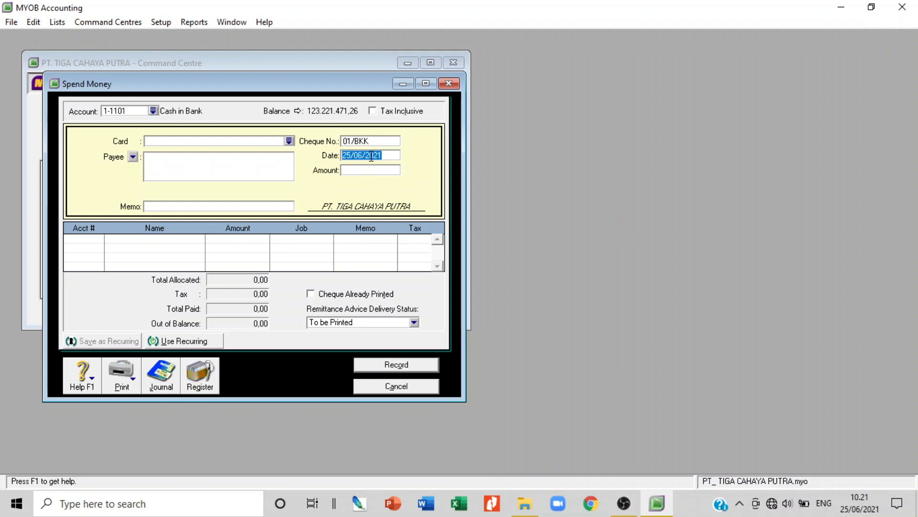
click(372, 157)
drag(386, 154, 342, 157)
text(01/)
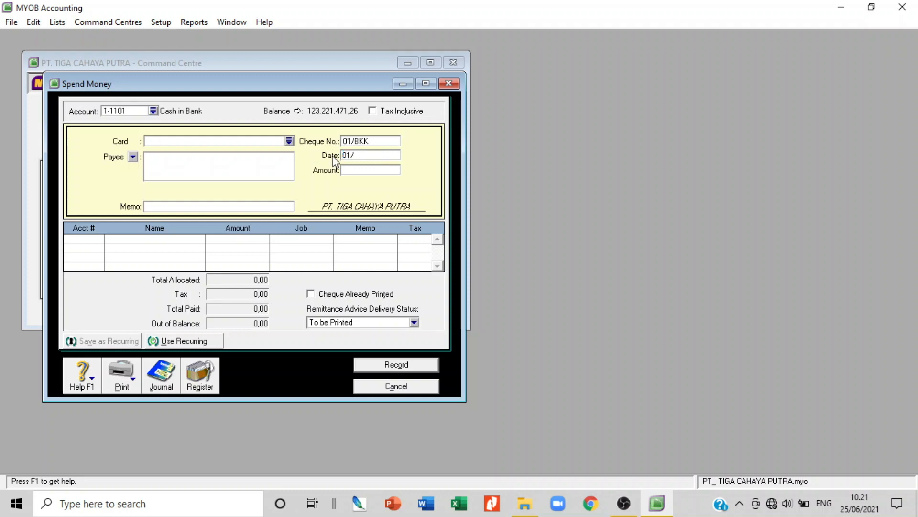
text(12/2009)
key(Tab)
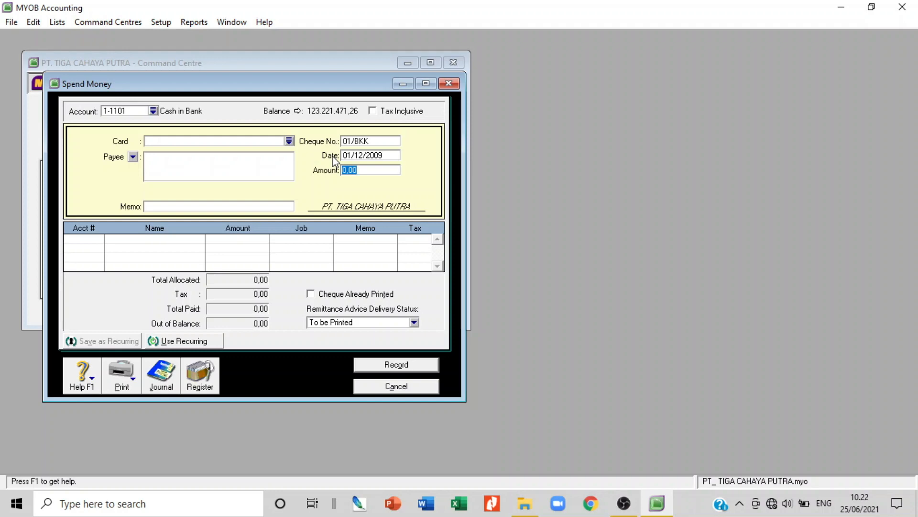
text(23125000)
Enter payee BAGIAN GAJI DAN UPAH and memo PEMBAYARAN GAJI KARYAWAN BULAN NOP 2009, then look up 6- accounts
click(229, 165)
text(BAGI)
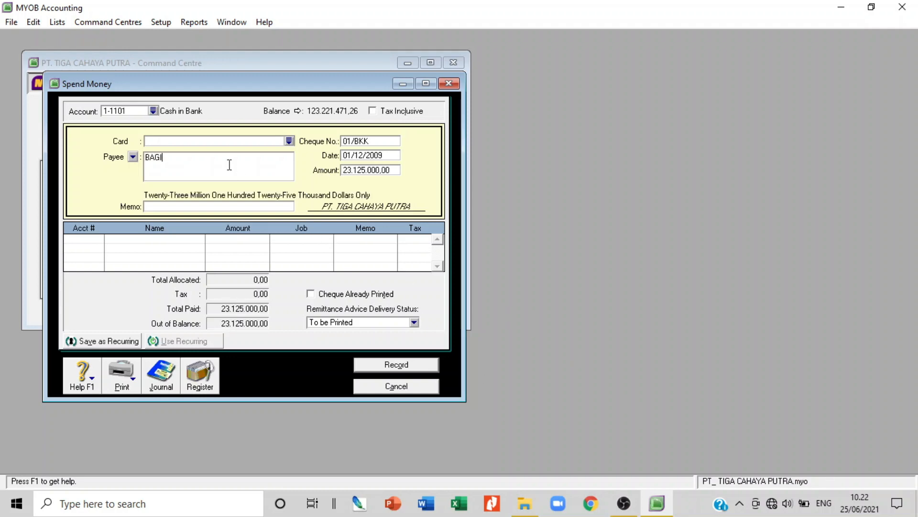
text(AN GAJI DAN UPAH)
click(253, 204)
text(PEMB)
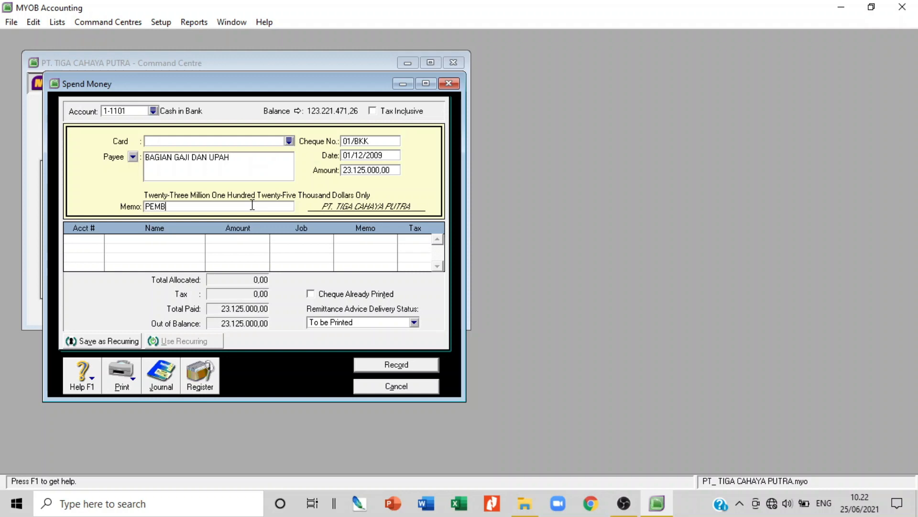
text(AYARAN GAJI KARYA)
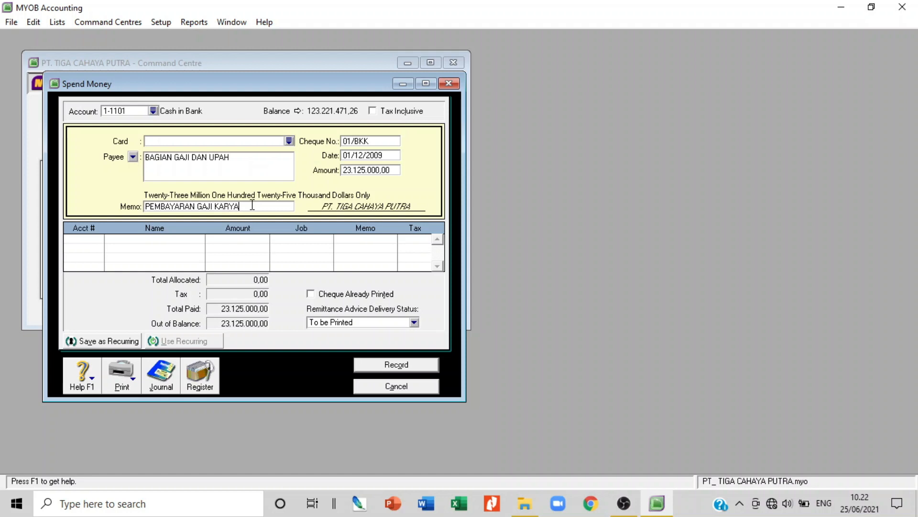
text(WAN BULAN NOP 2009)
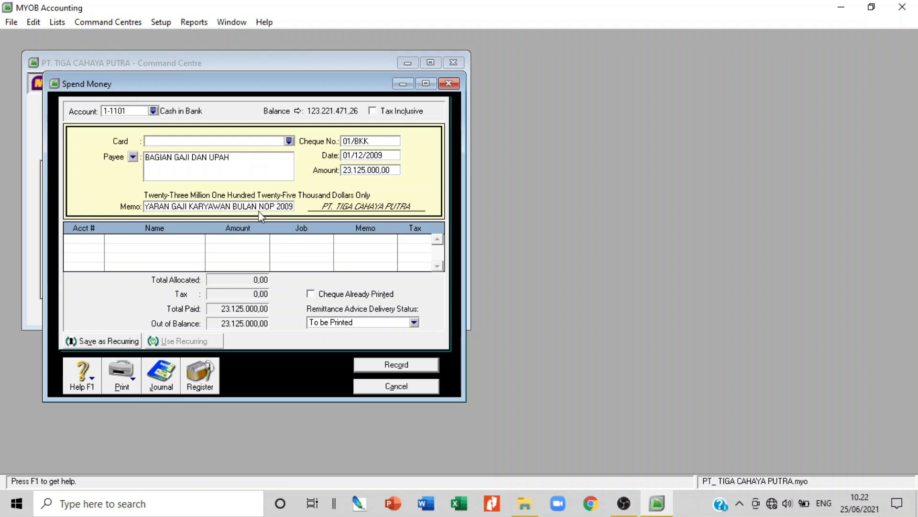
key(Tab)
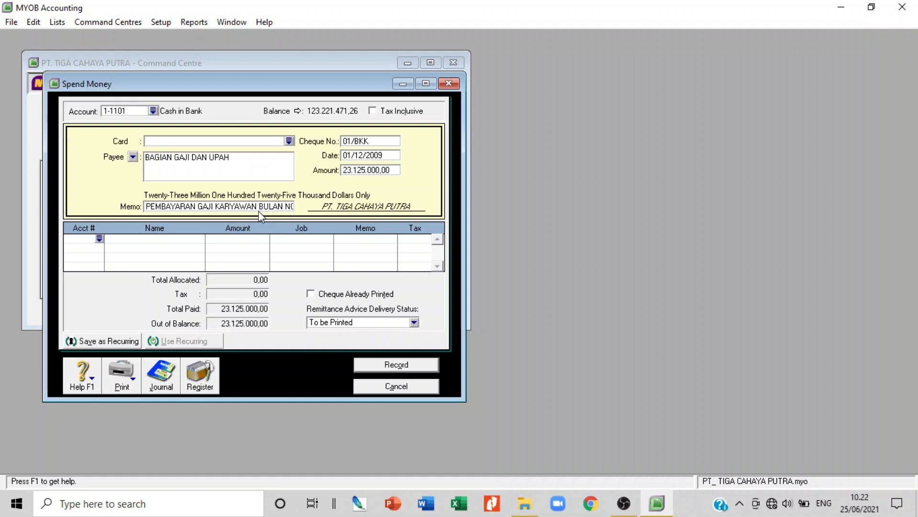
text(6)
key(Tab)
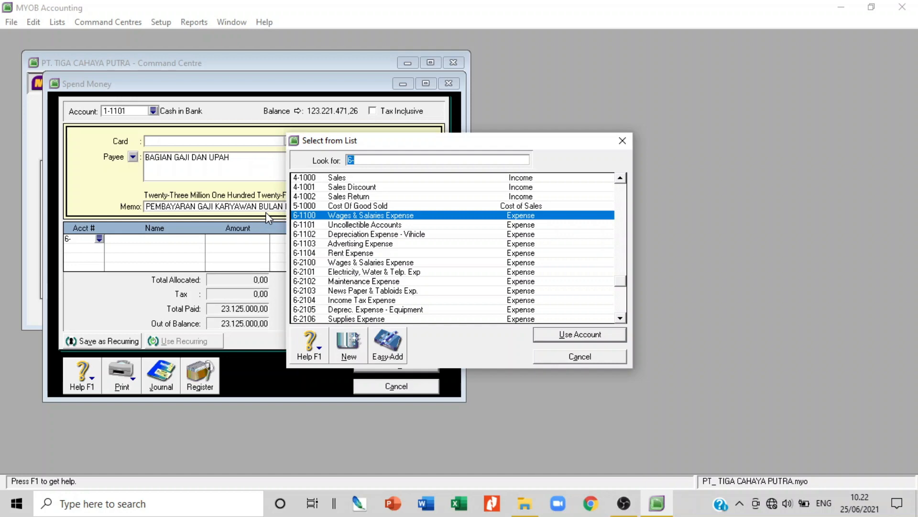
Allocate 7.000.000 to 6-1100 Wages & Salaries Expense with line memo SALES
key(Return)
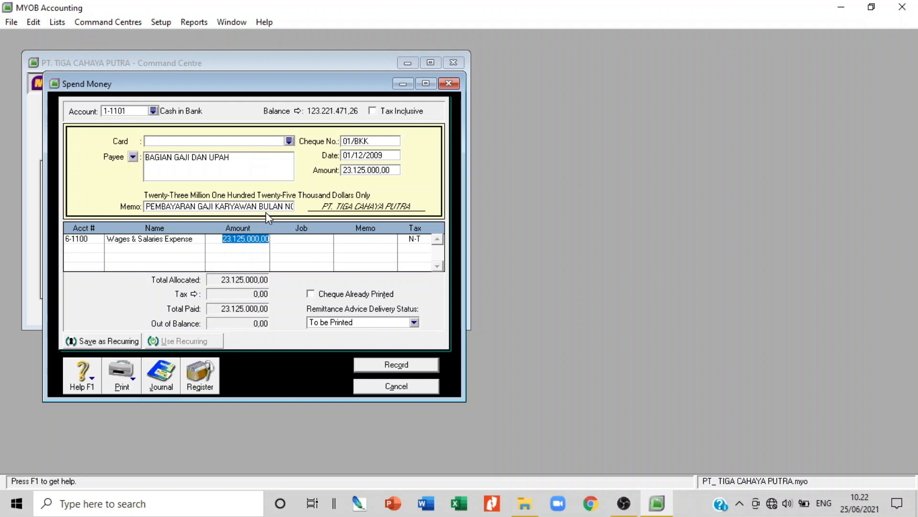
key(BackSpace)
text(7000)
text(000)
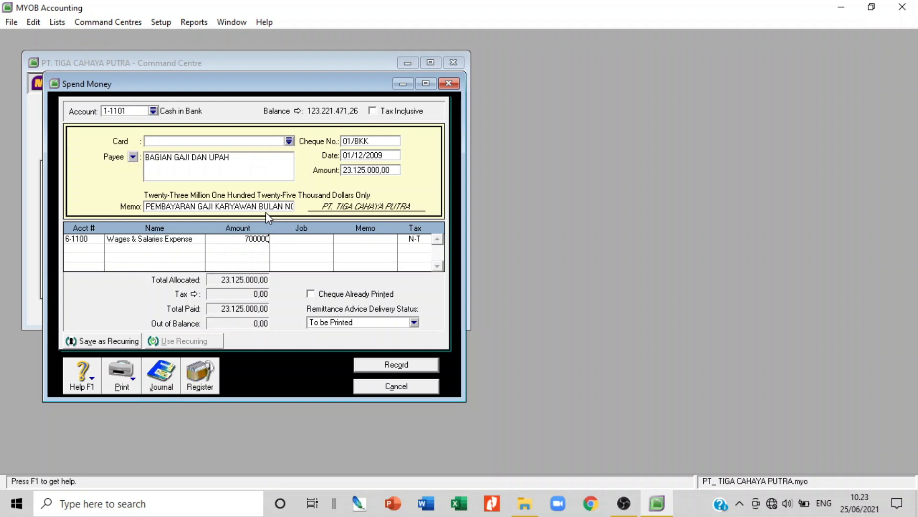
key(Tab)
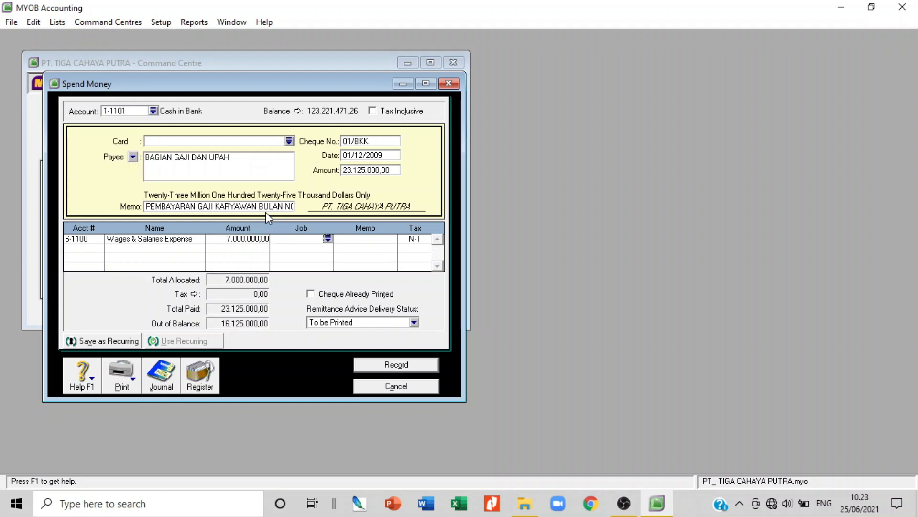
key(Tab)
text(SALES)
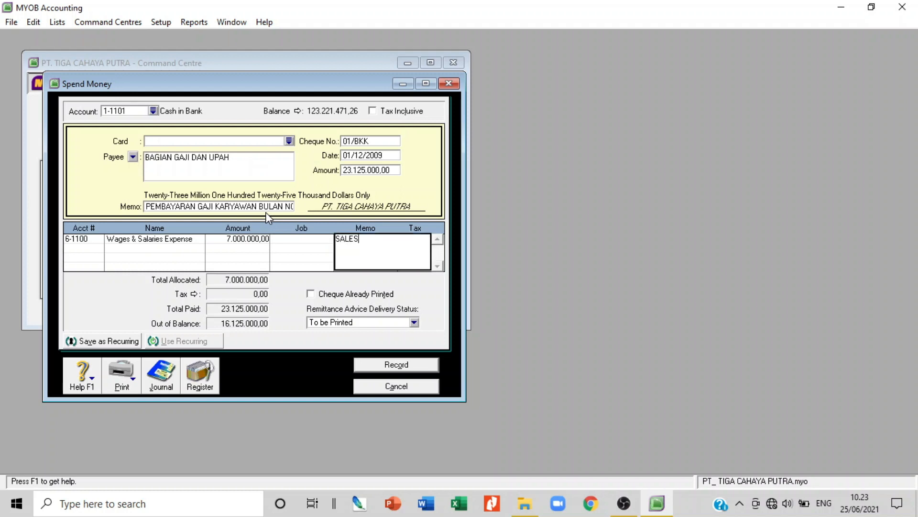
key(Tab)
key(Tab)
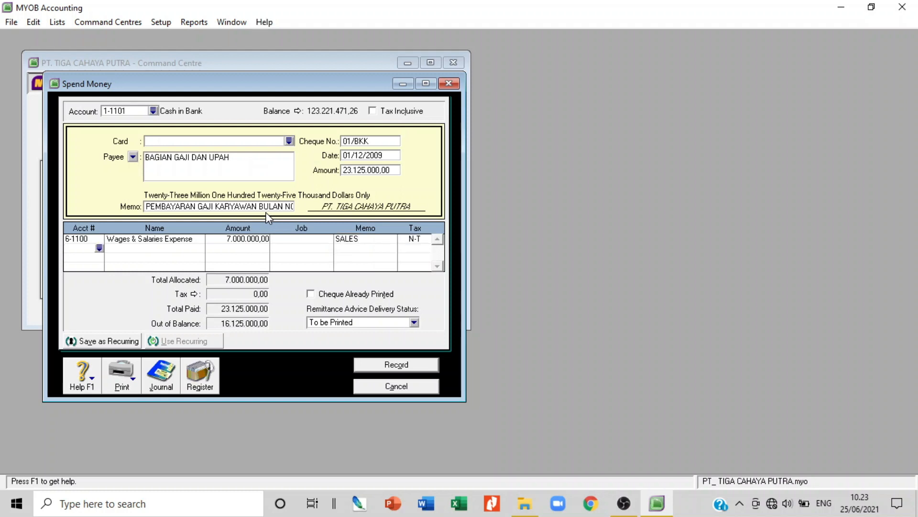
Add a second line to account 6-2100 for 16.500.000 with memo GENERAL & ADM
text(6-)
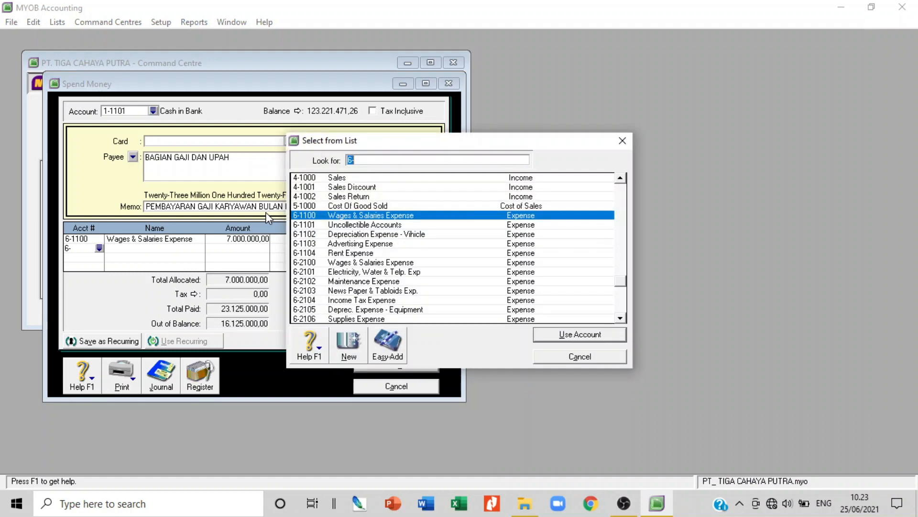
double_click(355, 263)
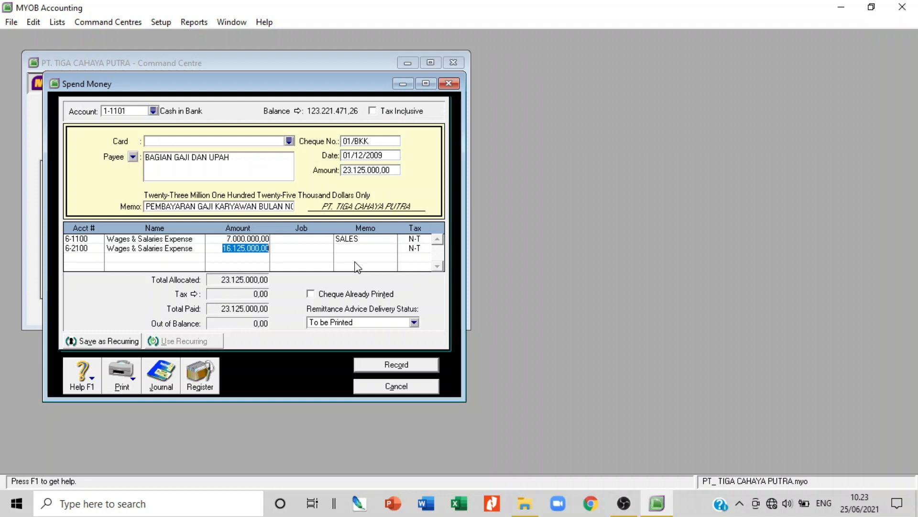
text(165000)
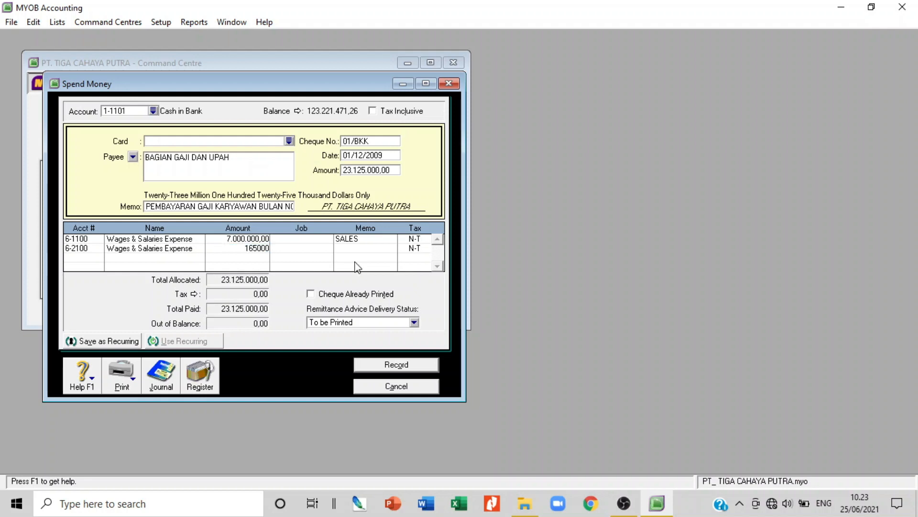
key(Tab)
key(Tab)
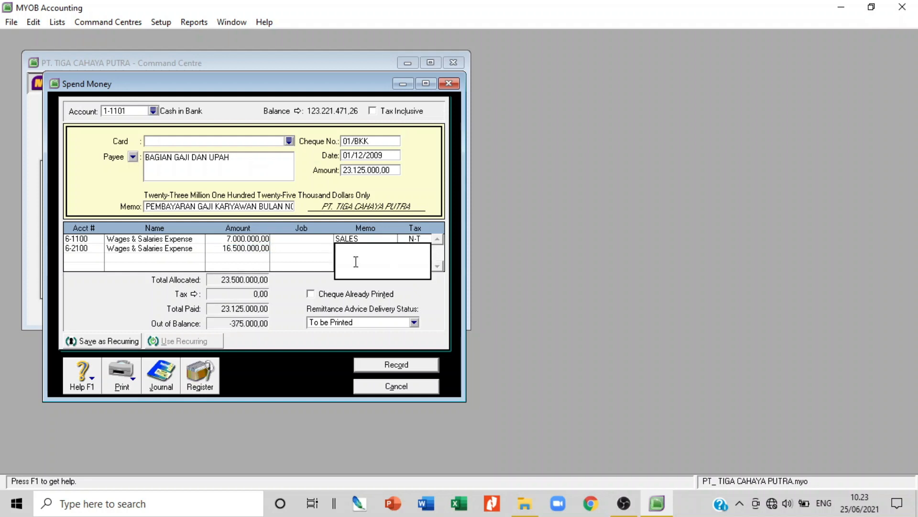
text(GENRELA)
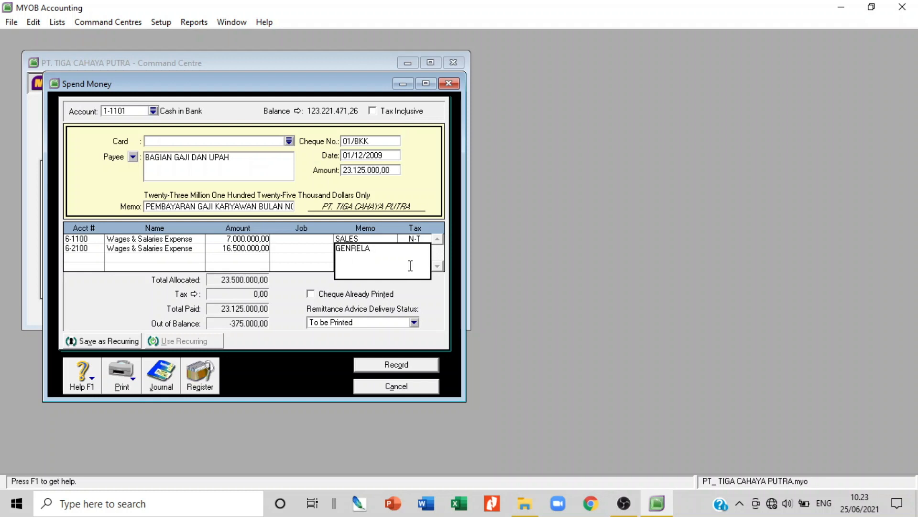
key(BackSpace)
key(BackSpace)
key(BackSpace)
key(BackSpace)
text(ERAL & ADM)
key(Tab)
key(Tab)
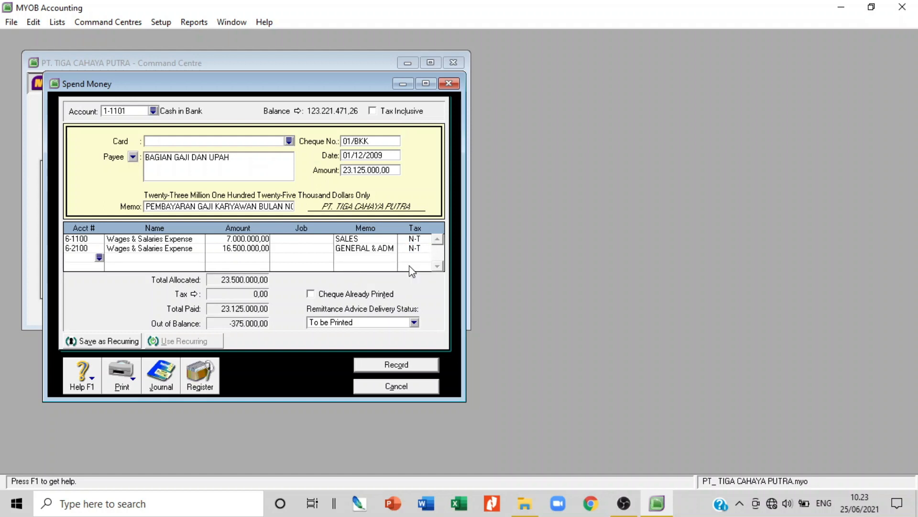
Add a third line to 2-1105 Income Tax Payable for -375.000,00
text(6-)
key(Tab)
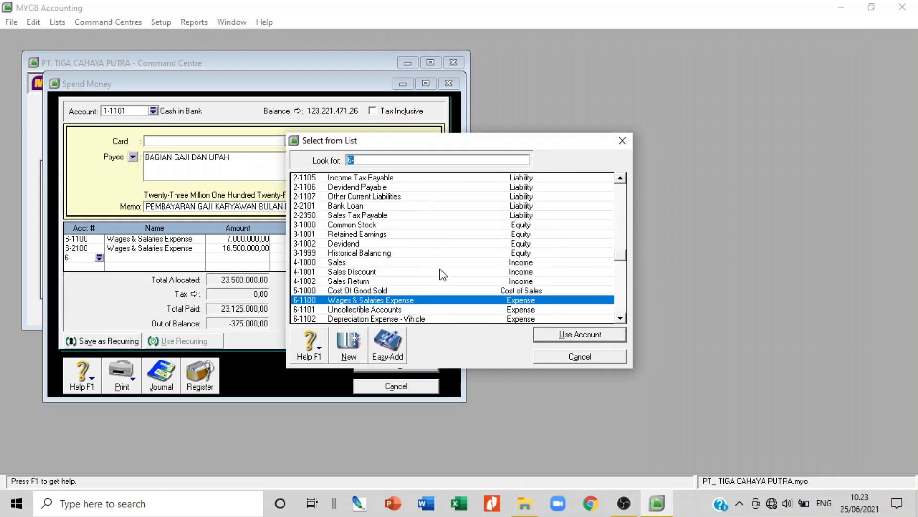
double_click(375, 177)
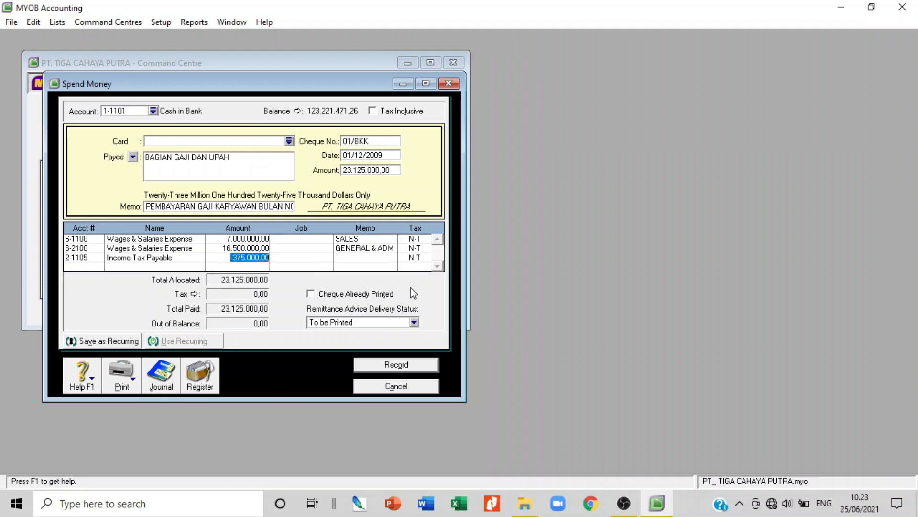
key(Tab)
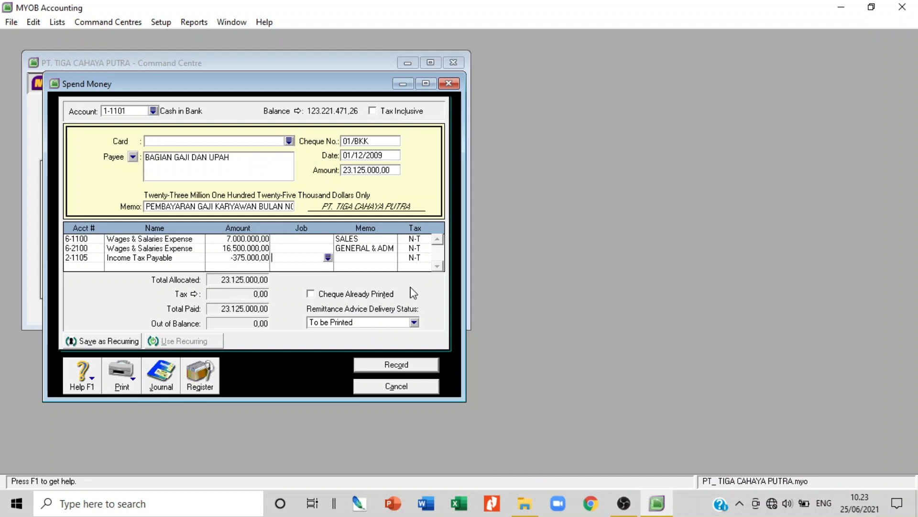
key(Tab)
key(Tab)
key(Tab)
Check the payment's journal recap with Ctrl+R, then record the salary payment and close the form
key(ctrl+r)
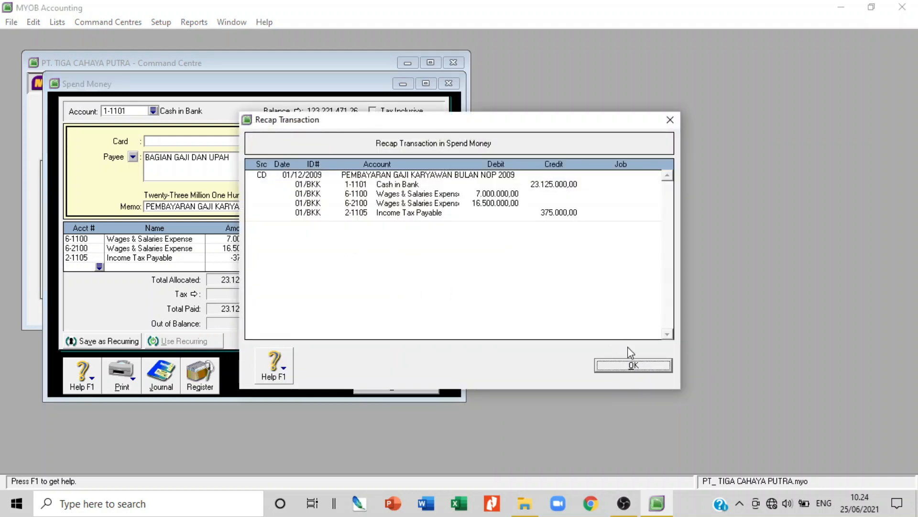
click(634, 366)
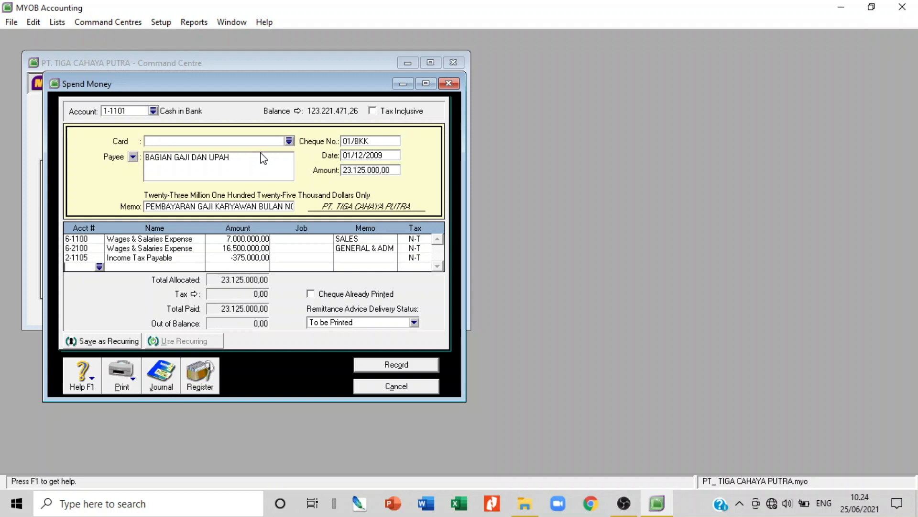
click(414, 386)
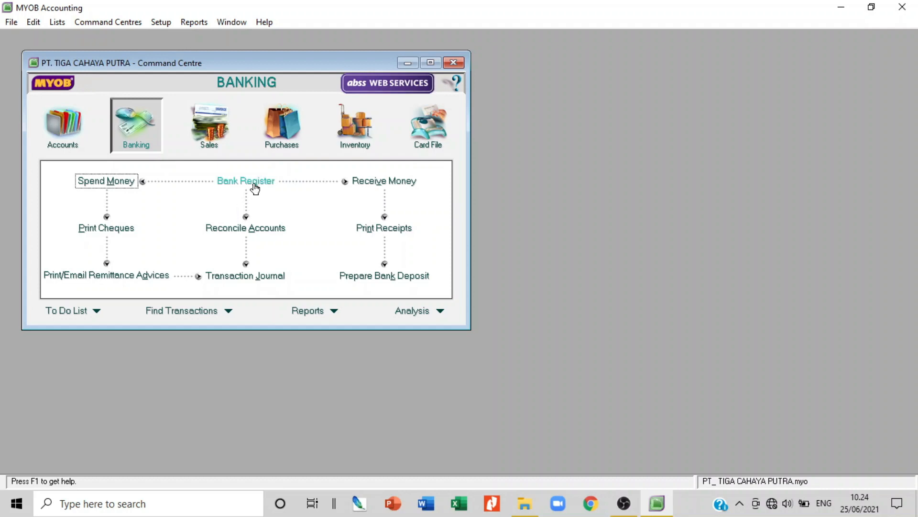
Start a Receive Money entry into Cash in Bank with ID 01/BKM dated 01/12/2009
click(376, 187)
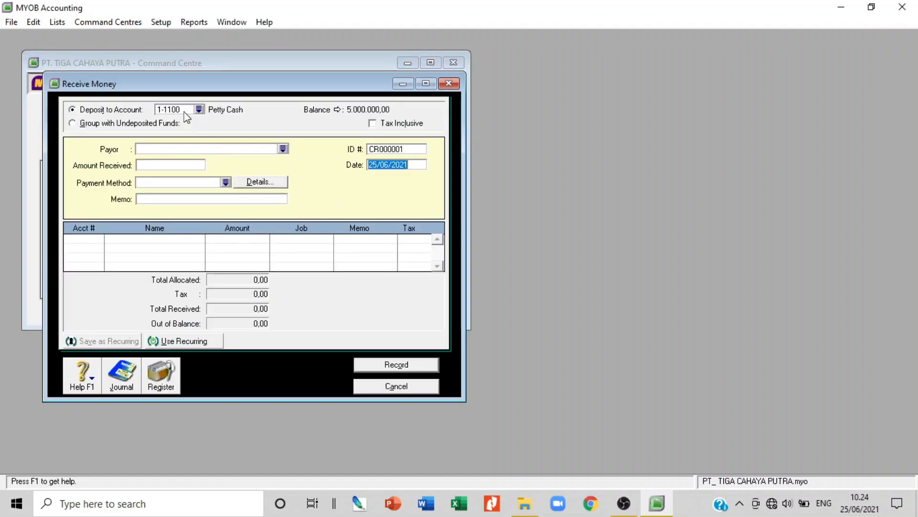
click(198, 109)
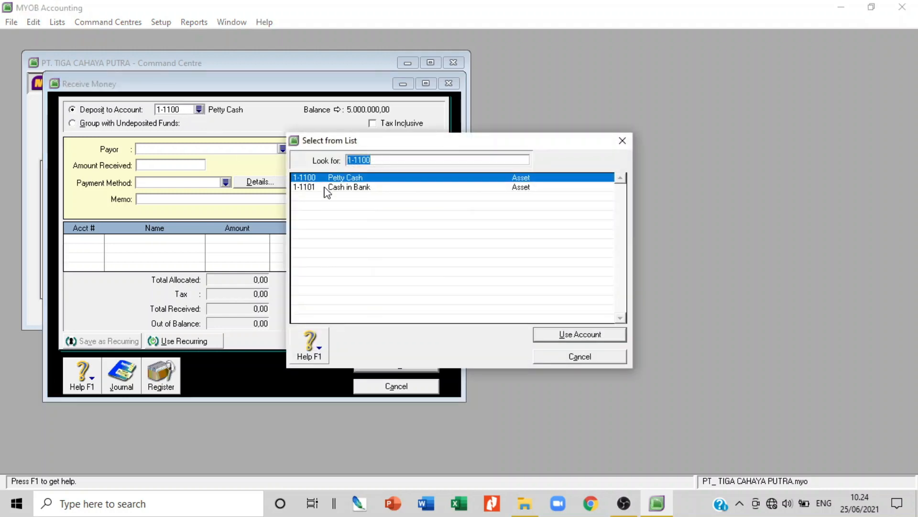
double_click(334, 187)
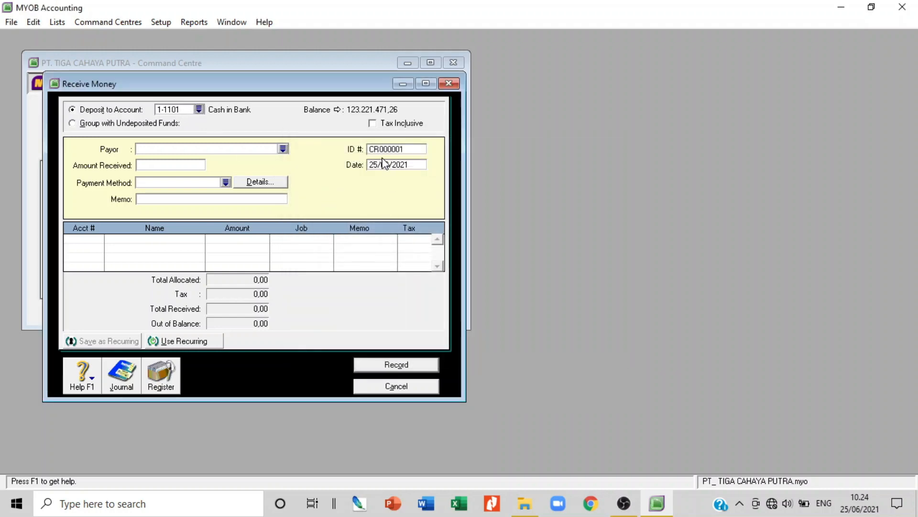
click(391, 149)
text(01/BKM)
click(400, 166)
text(01/12/2009)
Enter amount 150.000 and an employee repayment memo, then type 4 in the account column
key(Tab)
text(150.000)
key(Tab)
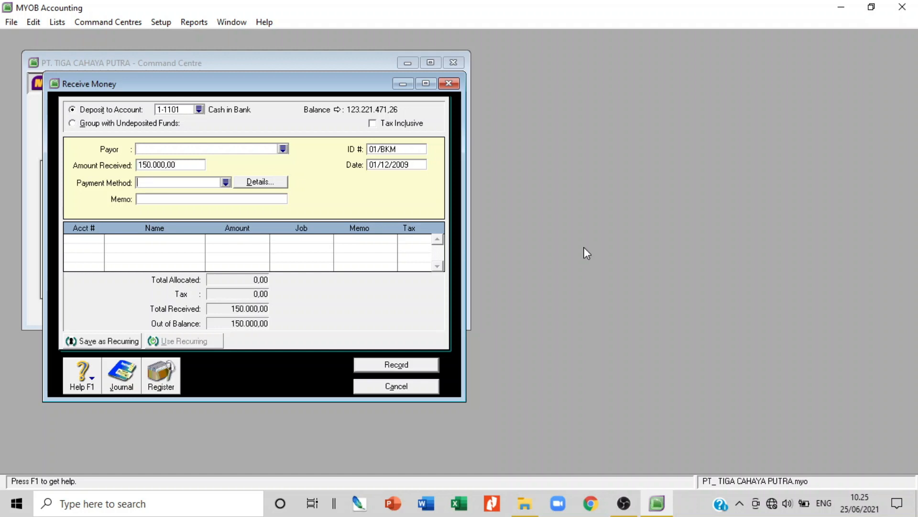
key(Tab)
key(Tab)
text(PENERIMAAN PELUNASAN KA)
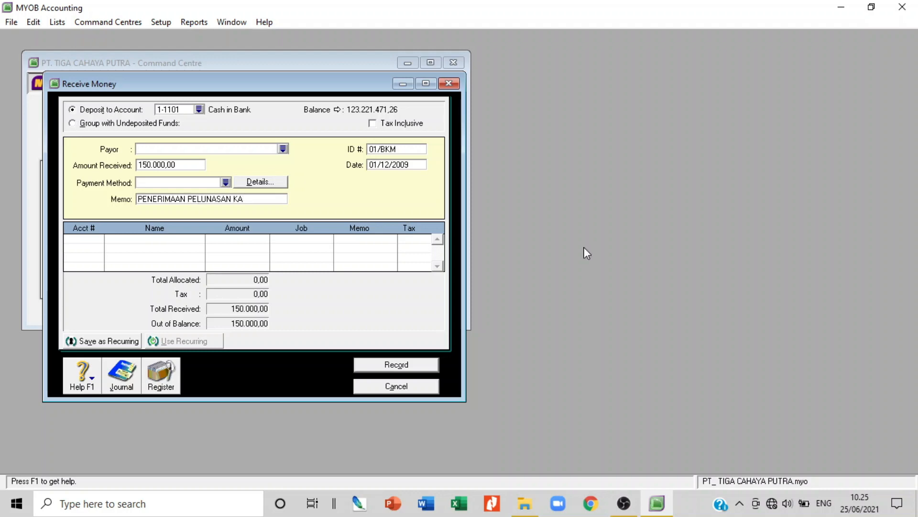
text(RYAWAN TOTOK S)
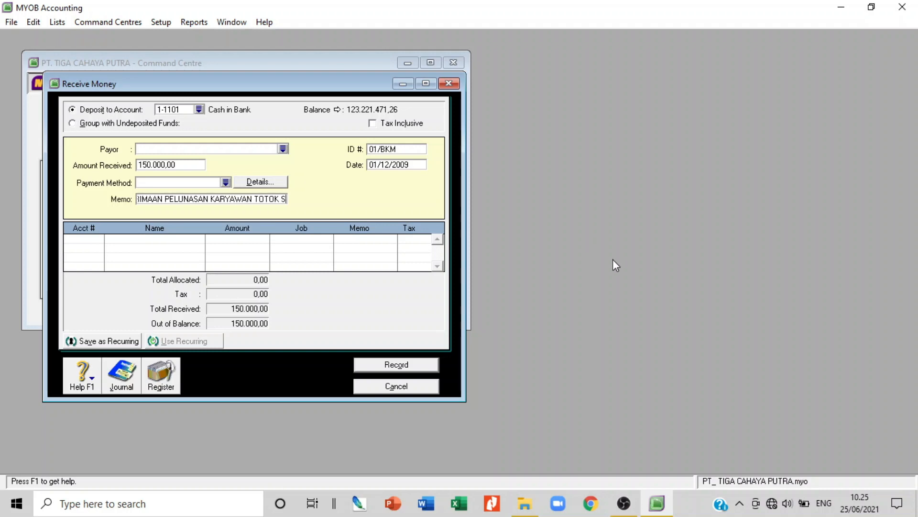
key(Tab)
text(4)
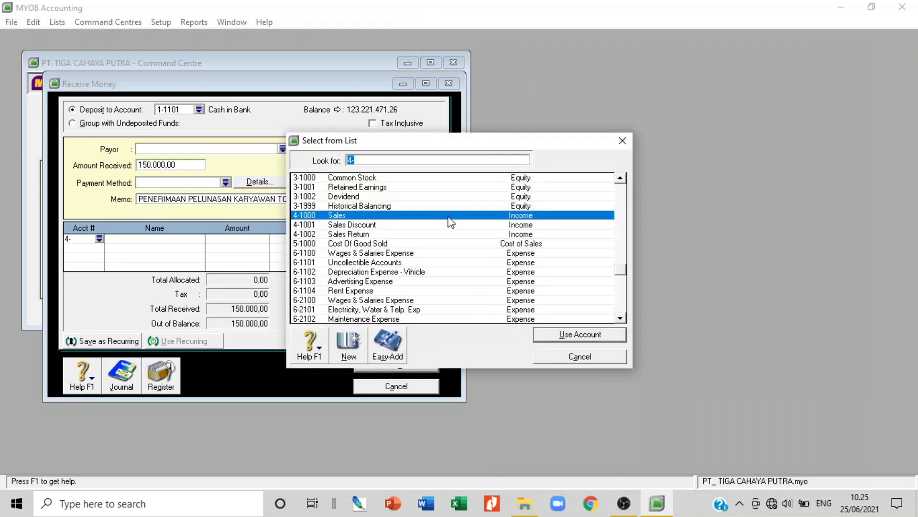
Allocate the receipt to 1-1105 Employee Receivable with an employee receivable line memo, then close the form
scroll(437, 220, down, 3)
scroll(437, 221, up, 10)
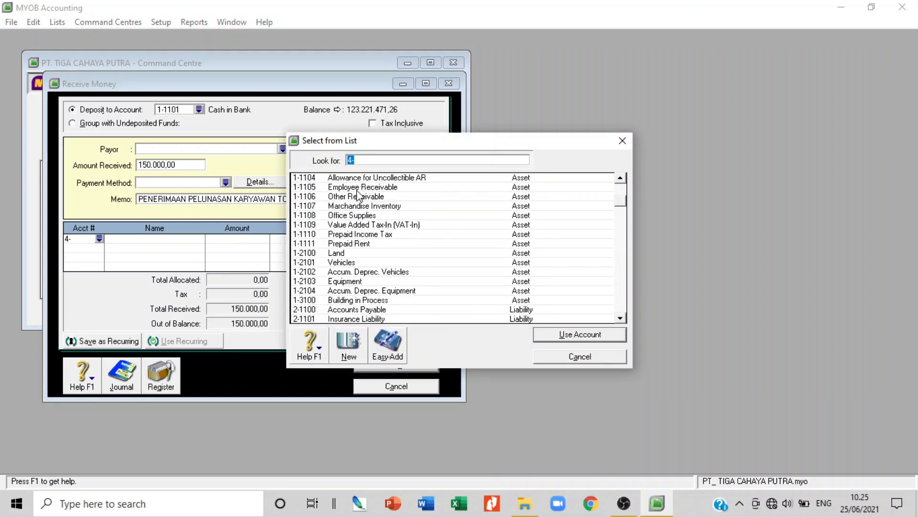
double_click(358, 188)
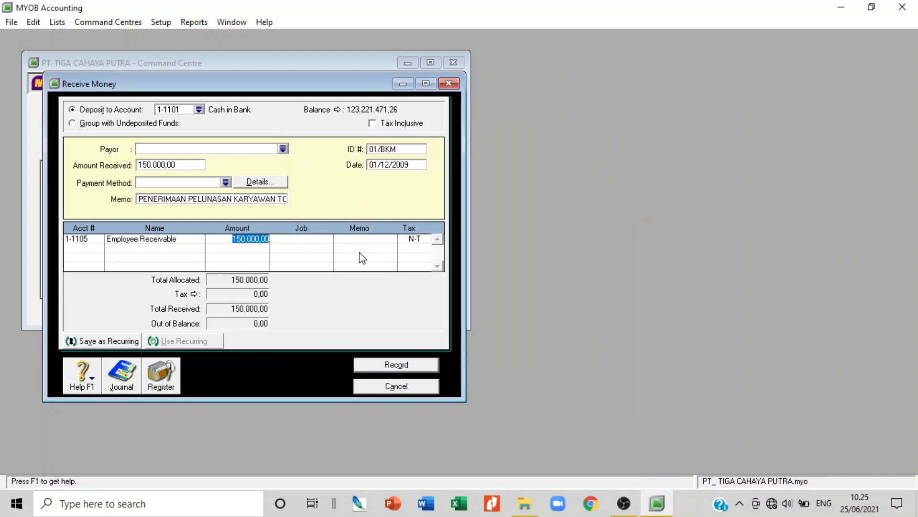
key(Tab)
key(Tab)
text(PI)
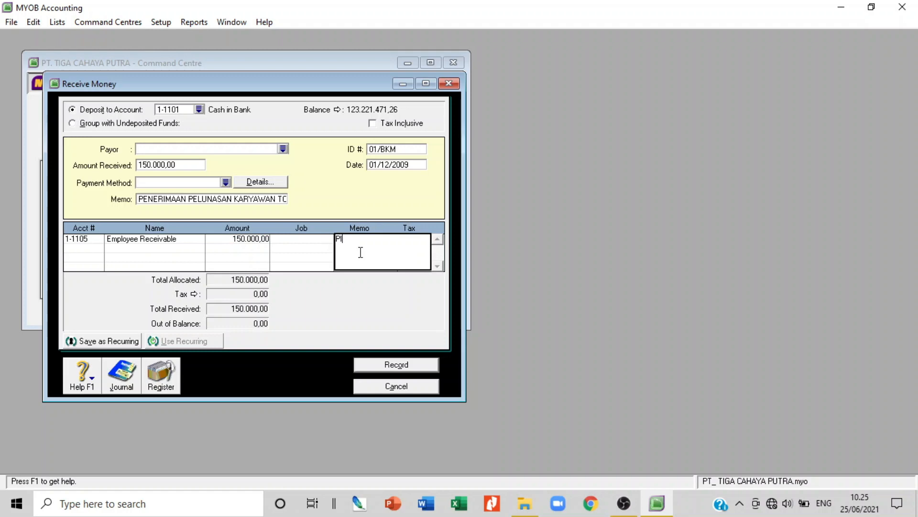
text(UTANG TOTOK)
click(410, 387)
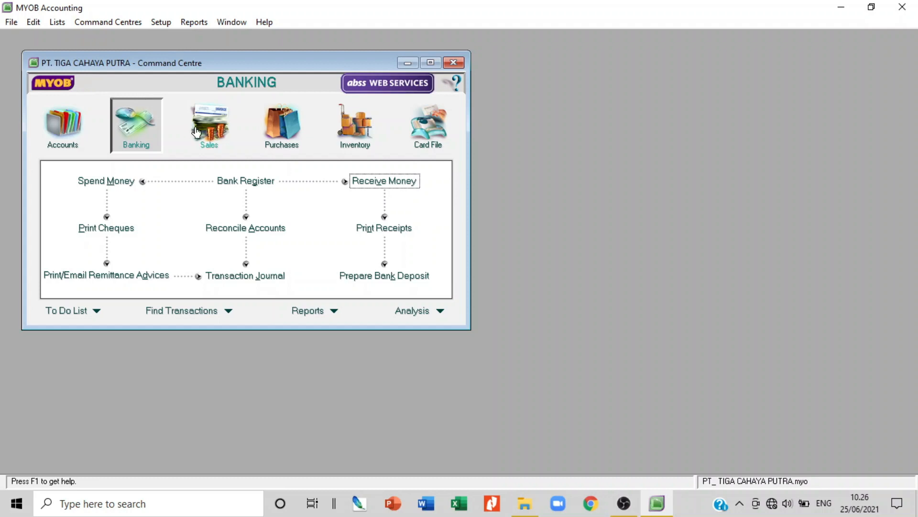
click(162, 23)
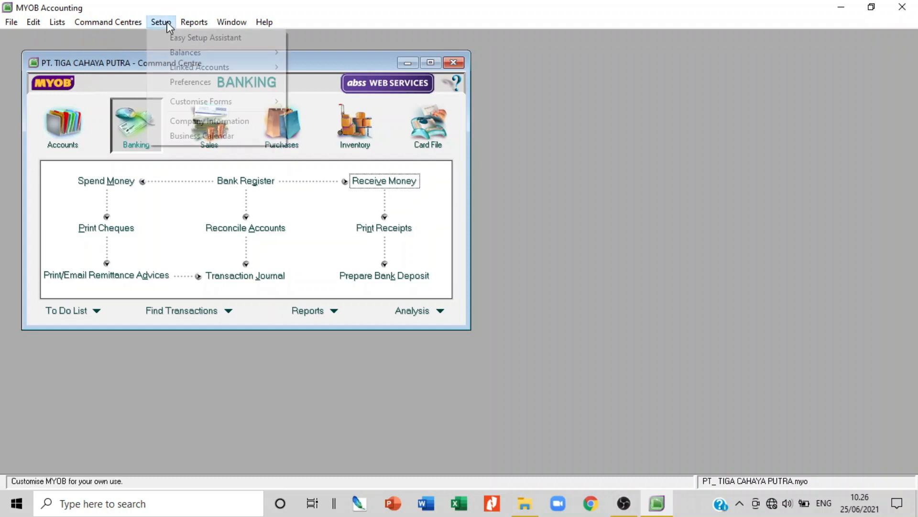
mouse_move(215, 68)
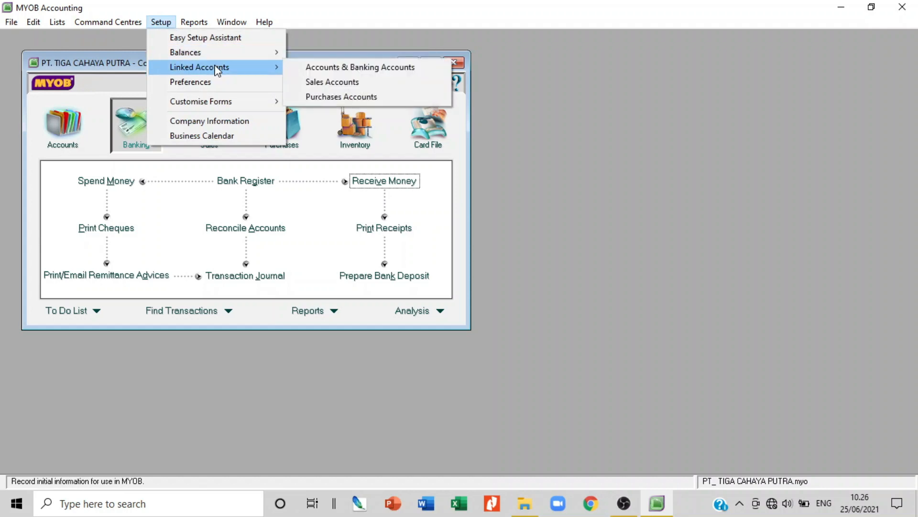
click(335, 83)
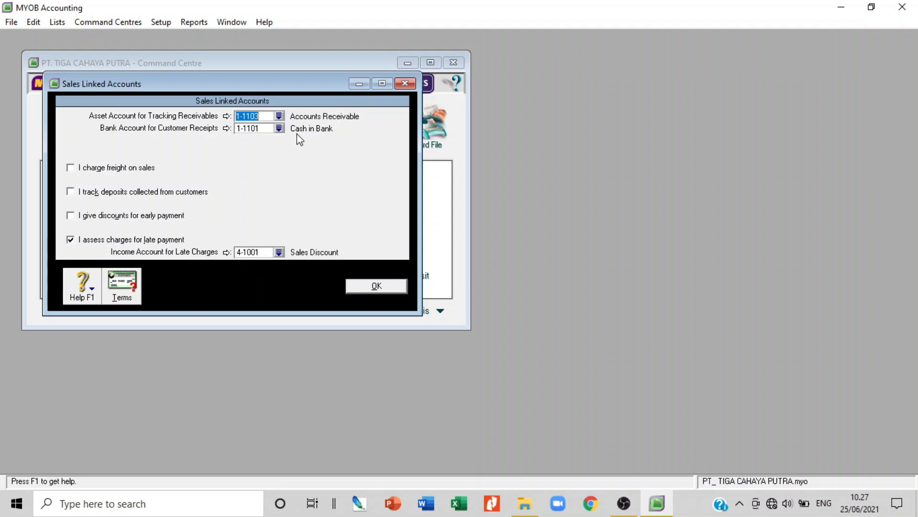
click(385, 291)
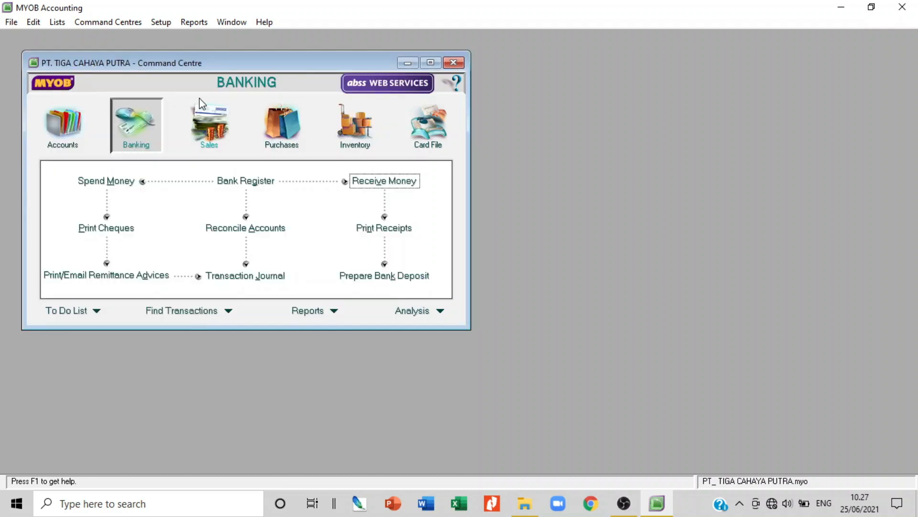
Start a customer payment from PT Meteor Abadi for 75460000
click(212, 128)
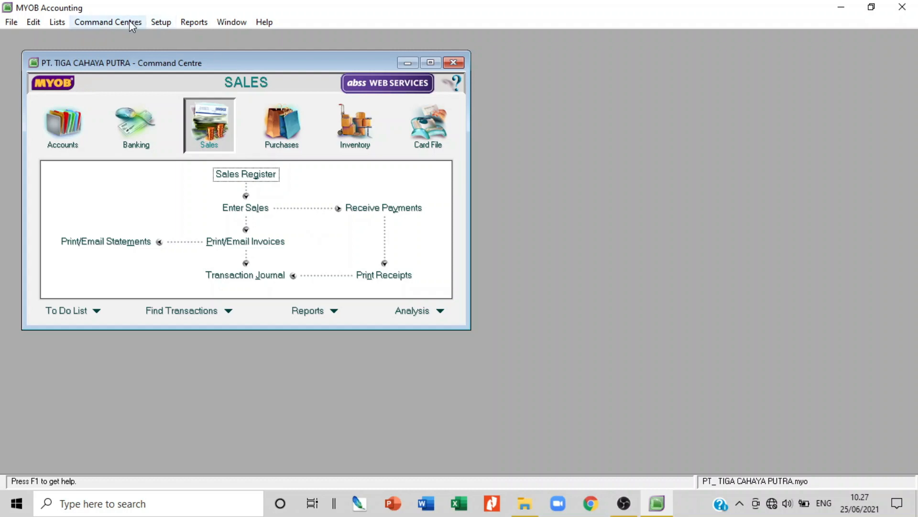
click(376, 208)
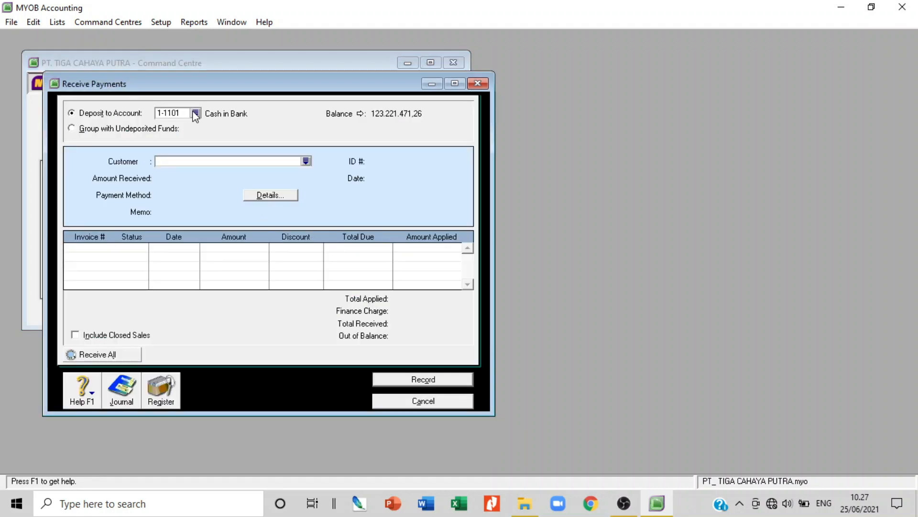
click(306, 162)
double_click(343, 206)
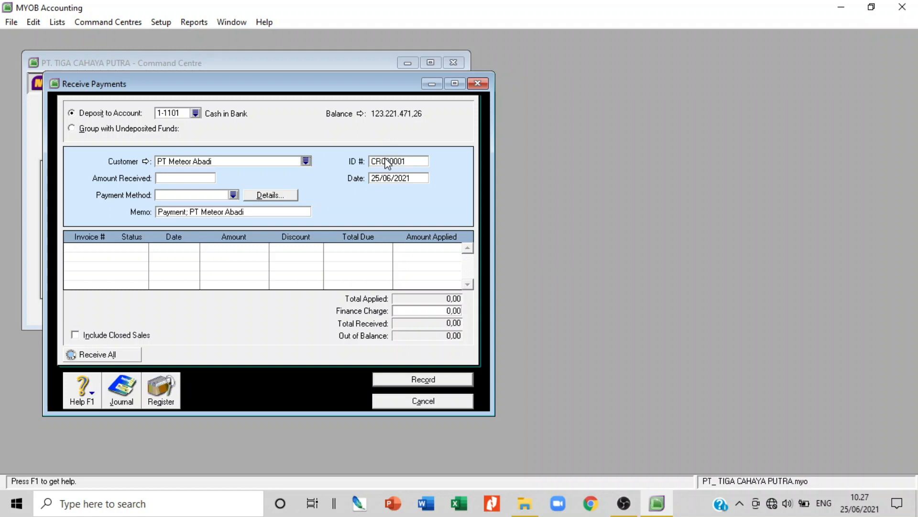
click(193, 176)
text(75460000)
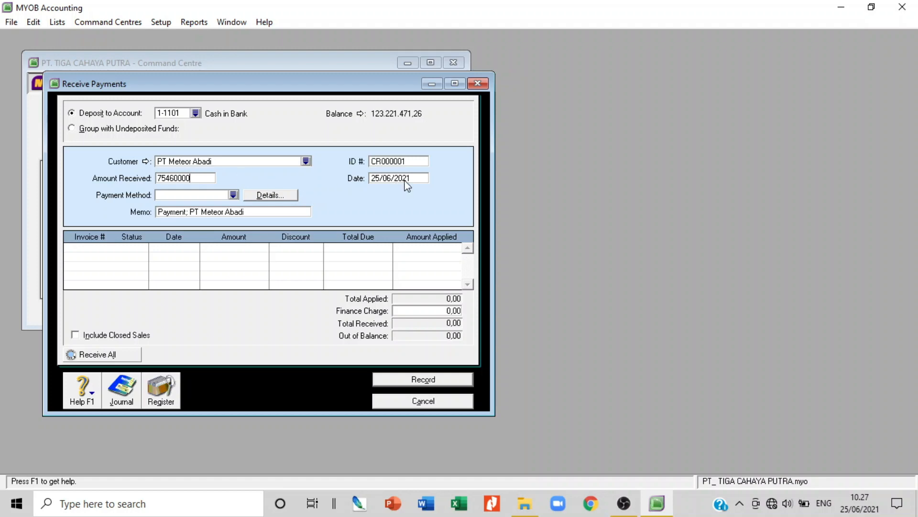
Set payment ID 02/BKM and date 02/12/2009, and append DISKON 2% to the memo
click(391, 160)
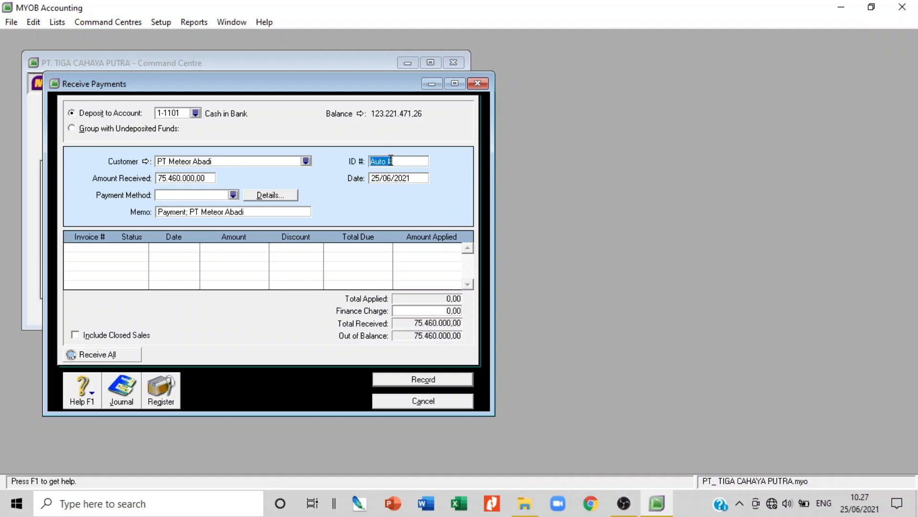
text(02/BKM)
key(Tab)
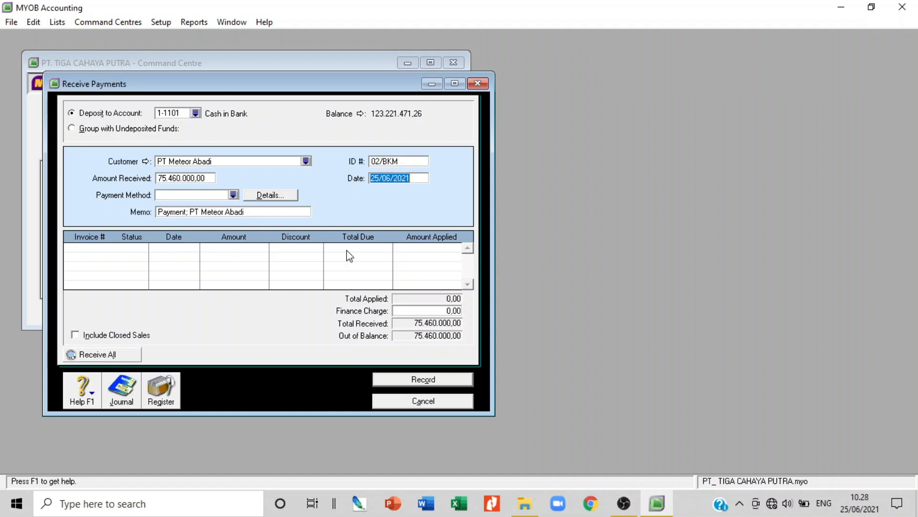
text(02/)
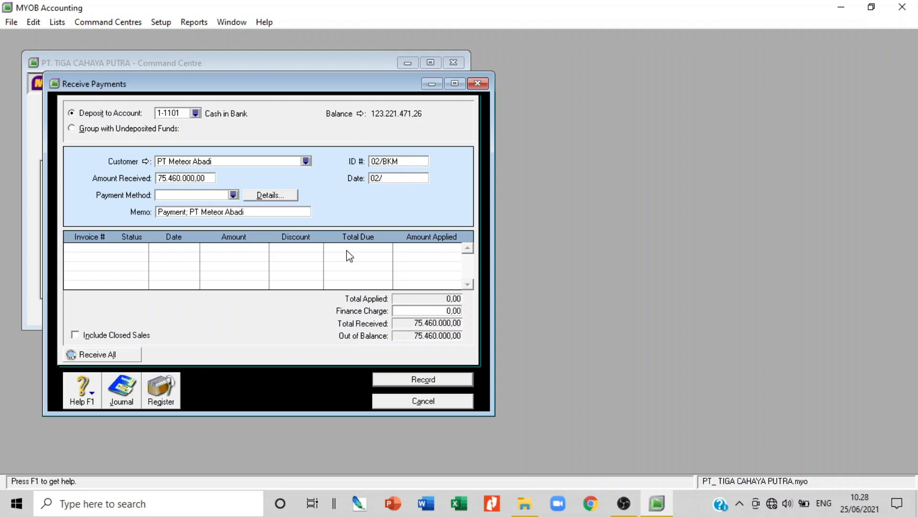
text(12/2009)
click(271, 213)
click(273, 214)
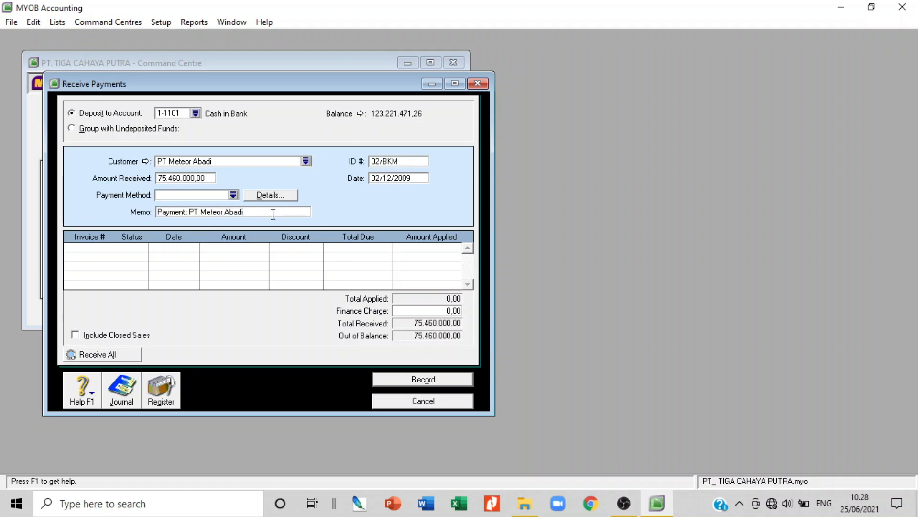
text(DISKON 2%)
key(Tab)
key(Tab)
key(Tab)
key(Tab)
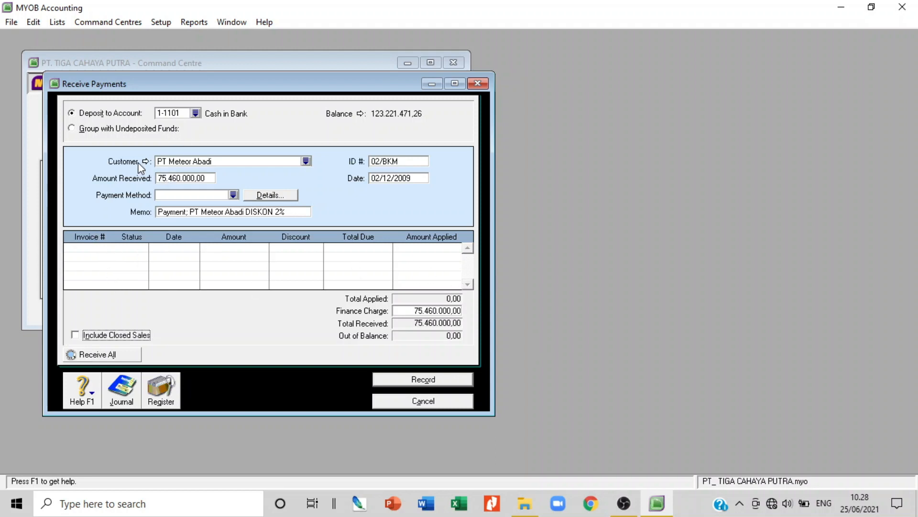
Find invoice 00000001's recorded payment 02/BKM and load it, erasing the unsaved entry
right_click(103, 248)
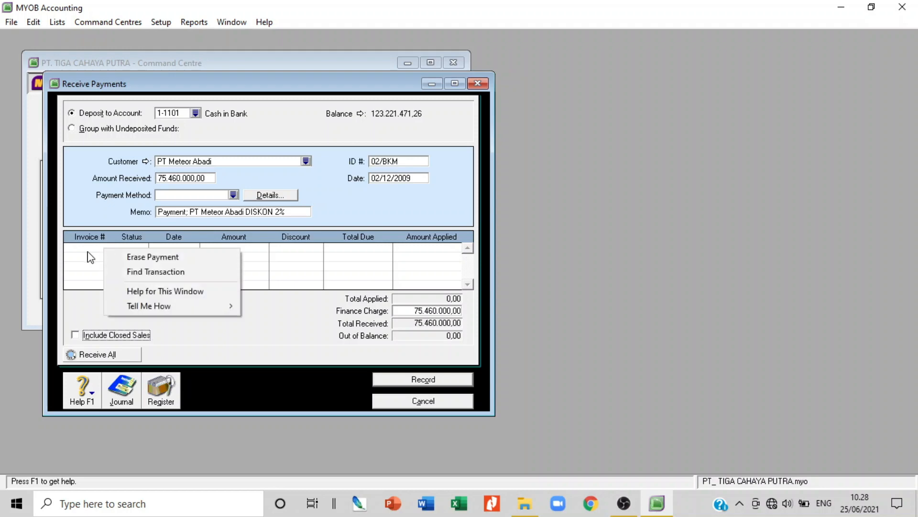
click(159, 272)
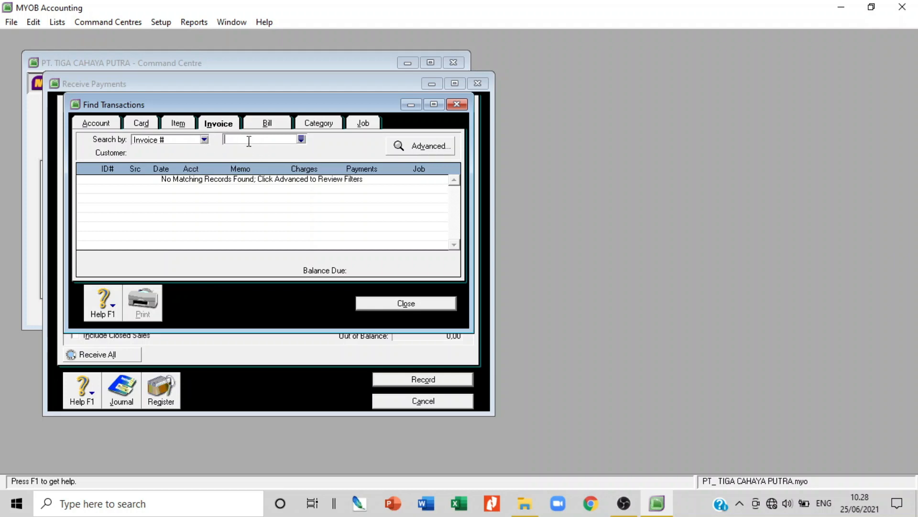
click(301, 139)
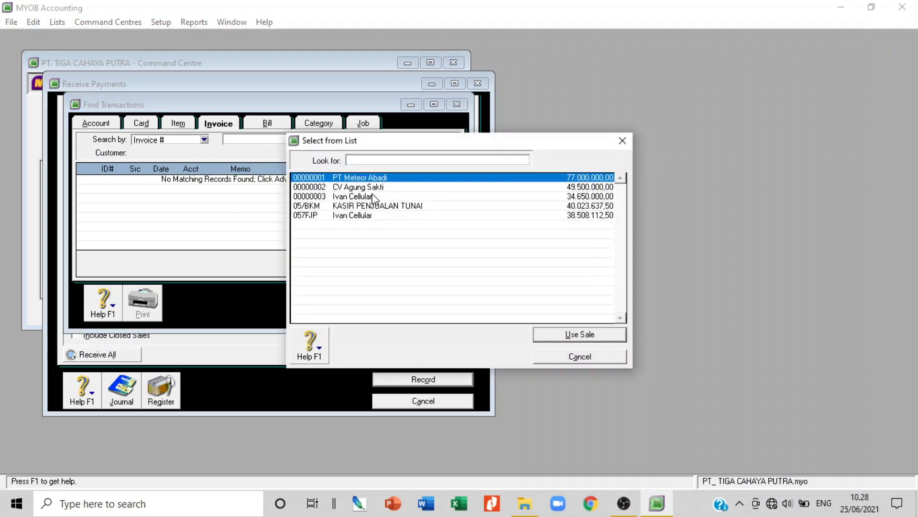
double_click(369, 178)
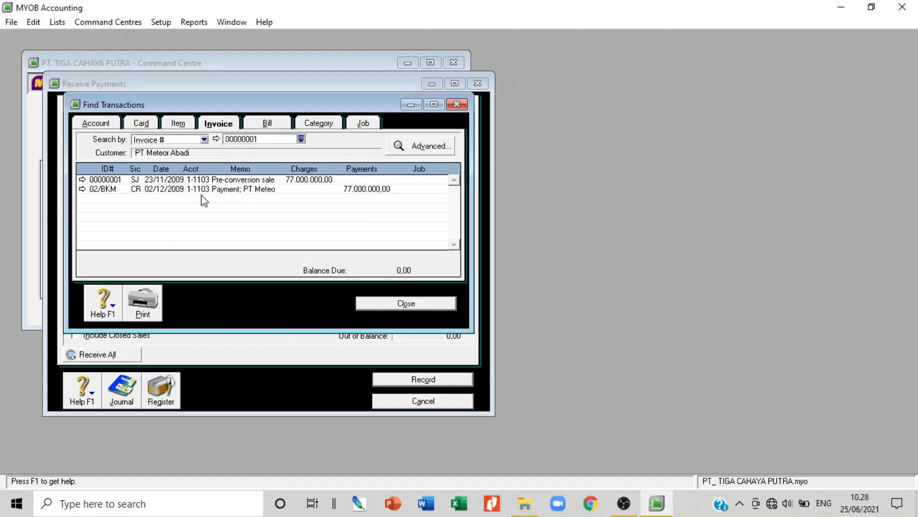
double_click(271, 191)
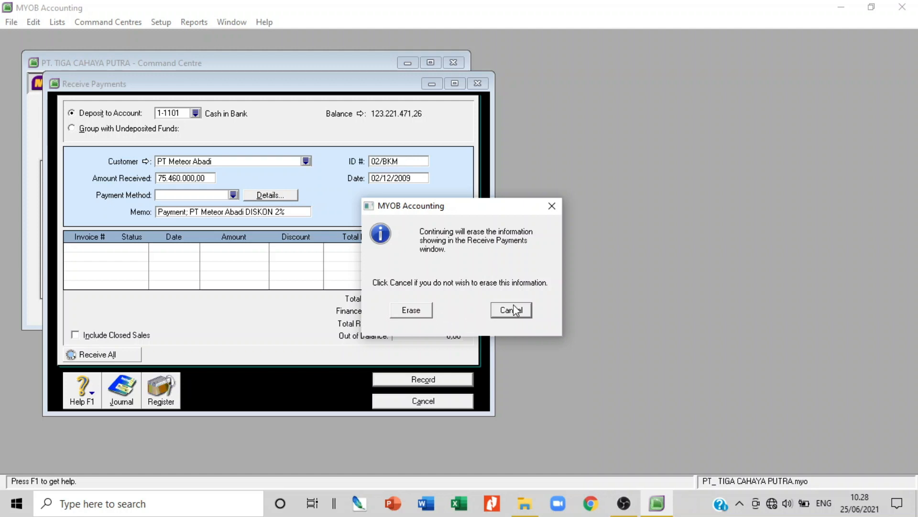
click(422, 311)
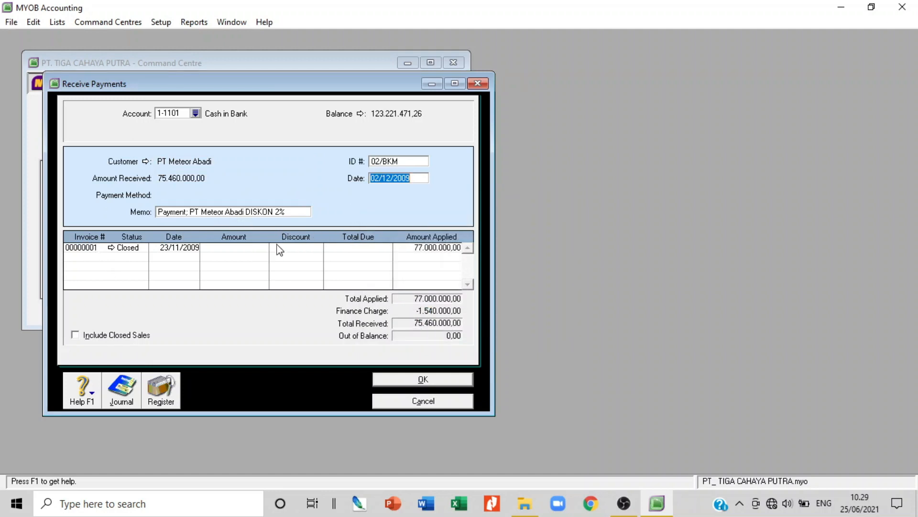
click(85, 253)
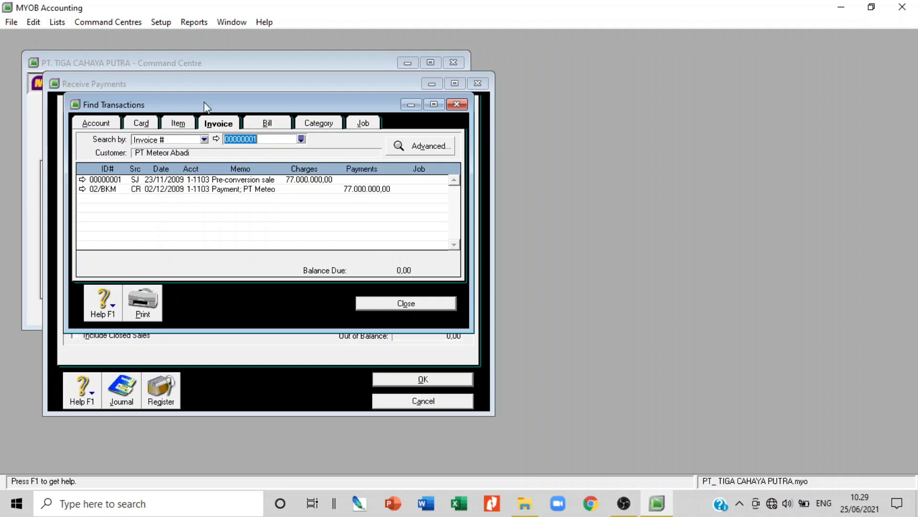
drag(204, 103, 554, 127)
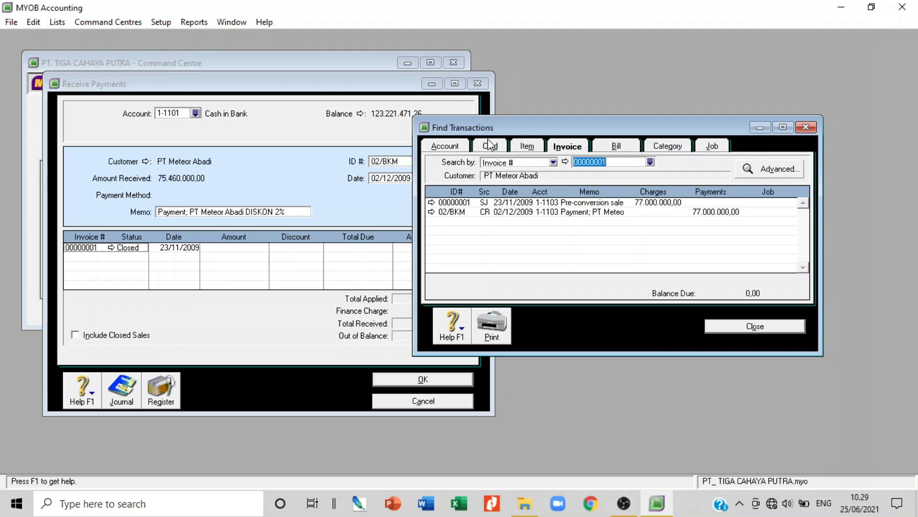
drag(502, 125, 603, 152)
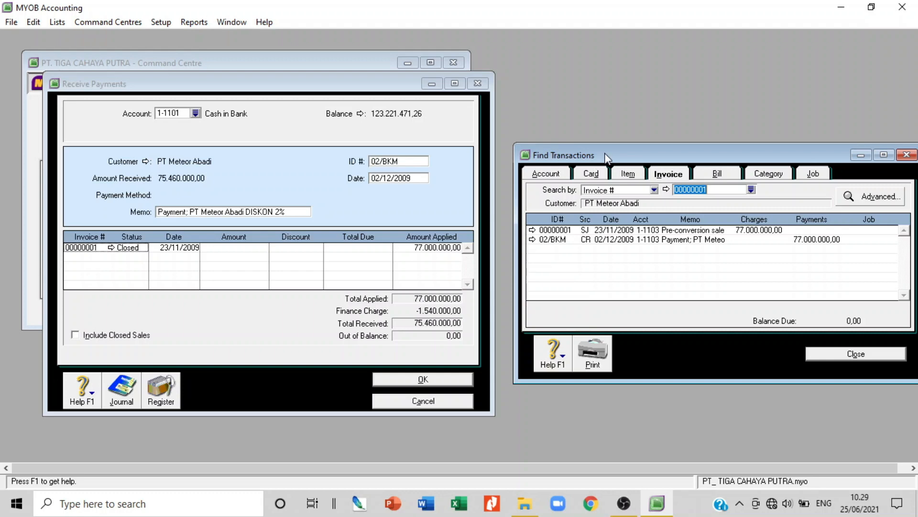
drag(604, 154, 420, 148)
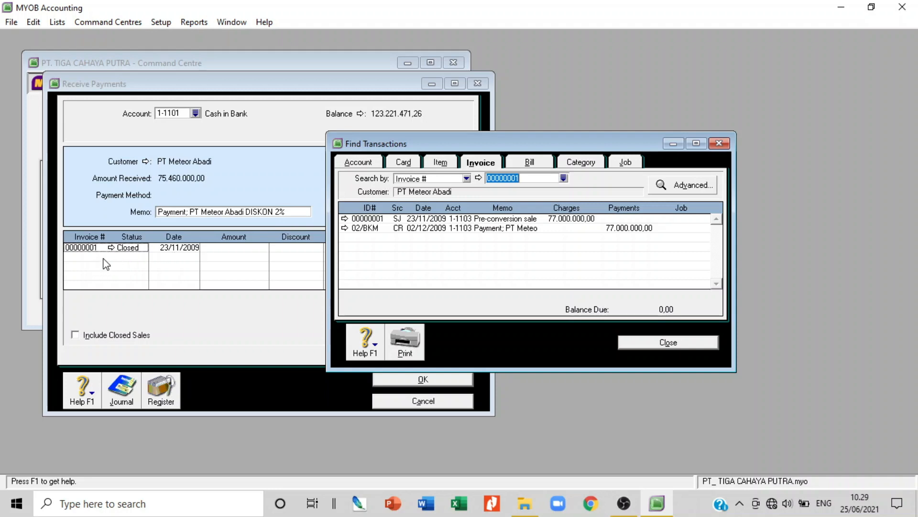
click(121, 248)
click(669, 343)
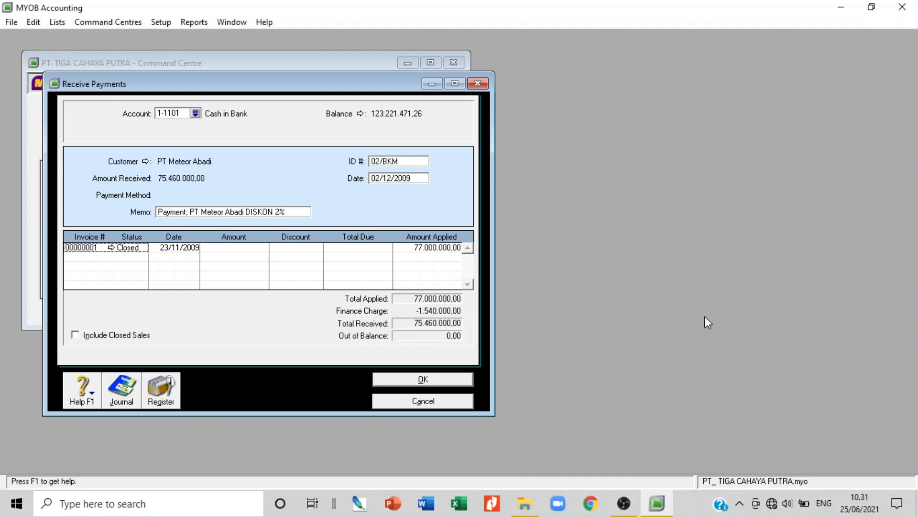
key(ctrl+r)
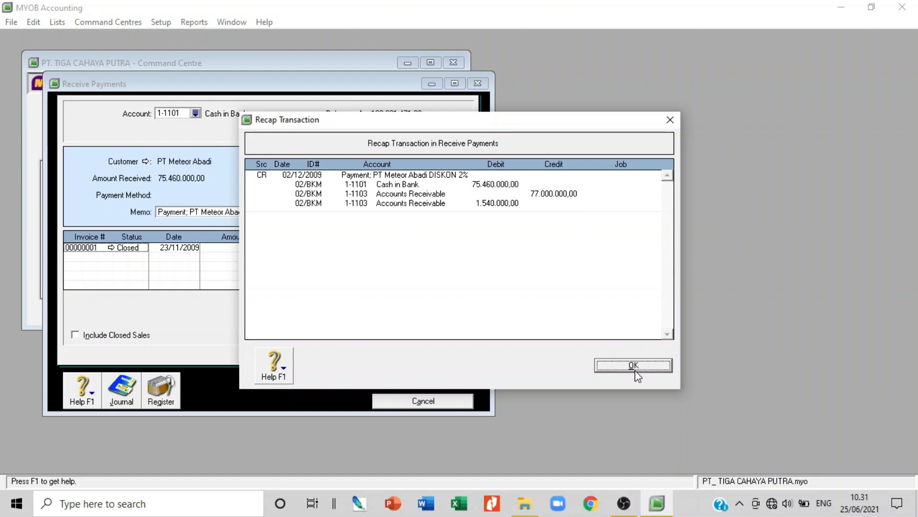
click(634, 366)
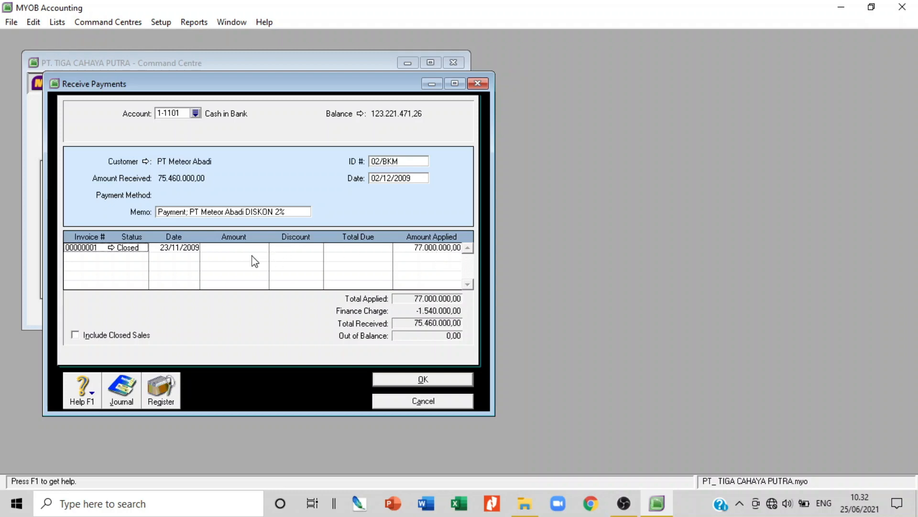
Confirm and close the 02/BKM payment window, then switch to the Purchases area
click(439, 386)
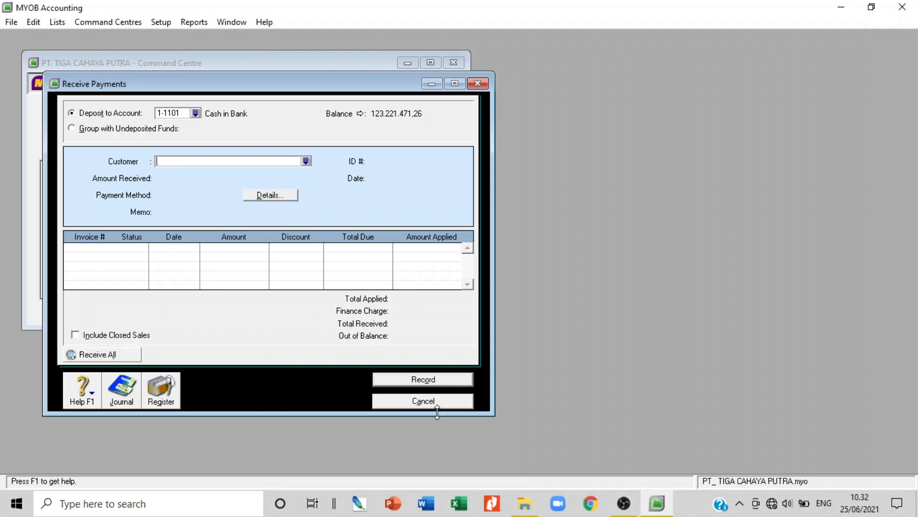
click(437, 401)
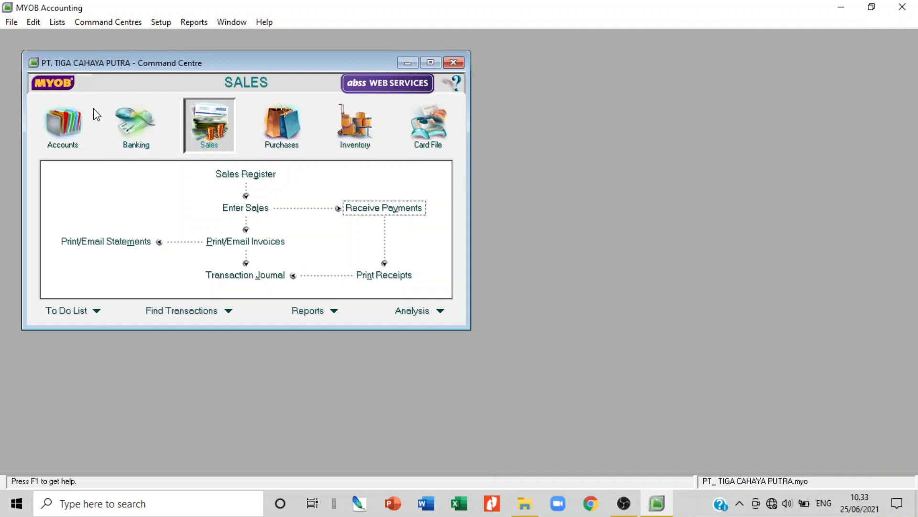
click(284, 130)
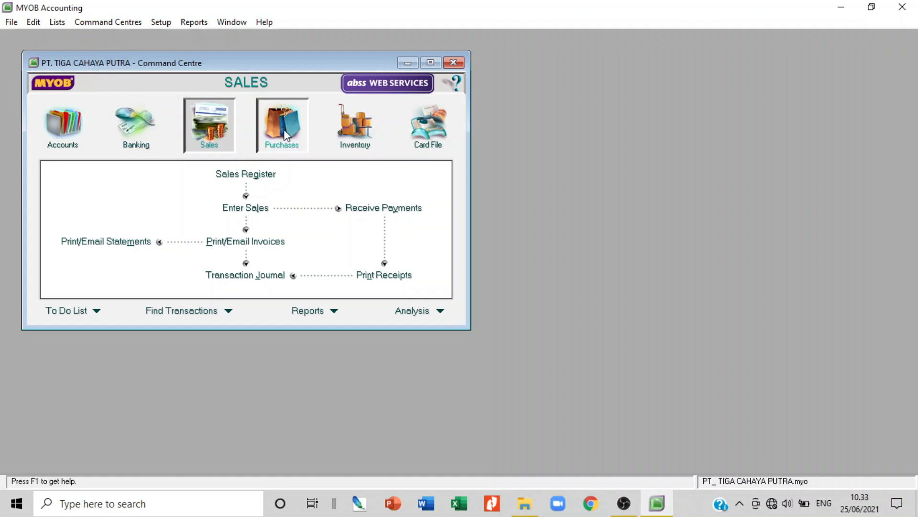
Start a new purchase bill with PT Oke Jaya Mandiri as the supplier
click(249, 208)
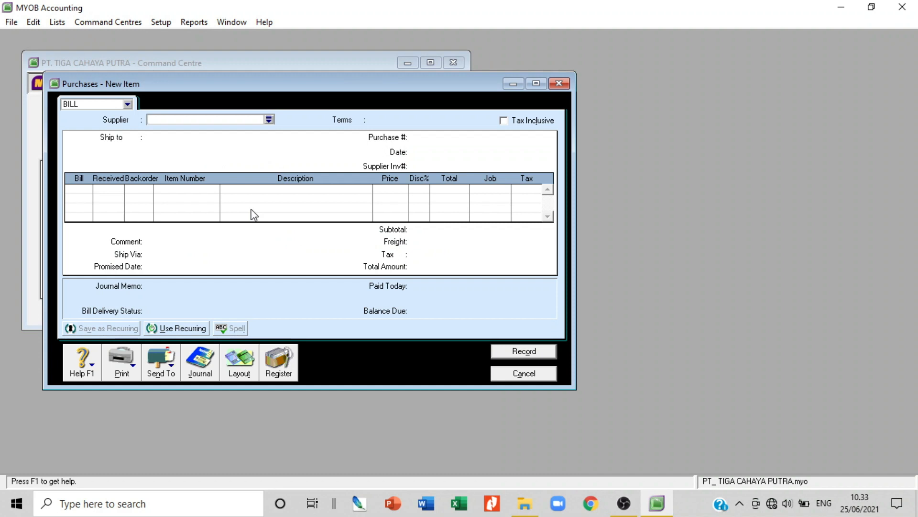
click(127, 104)
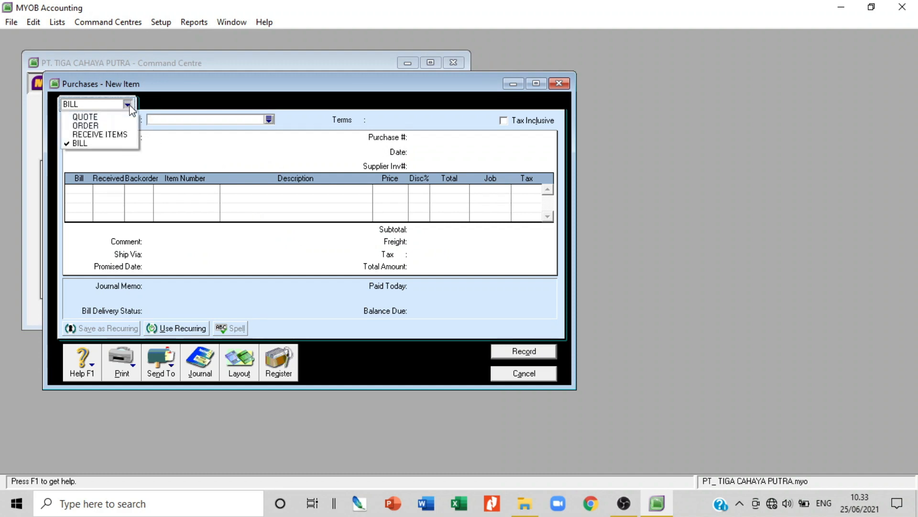
click(109, 144)
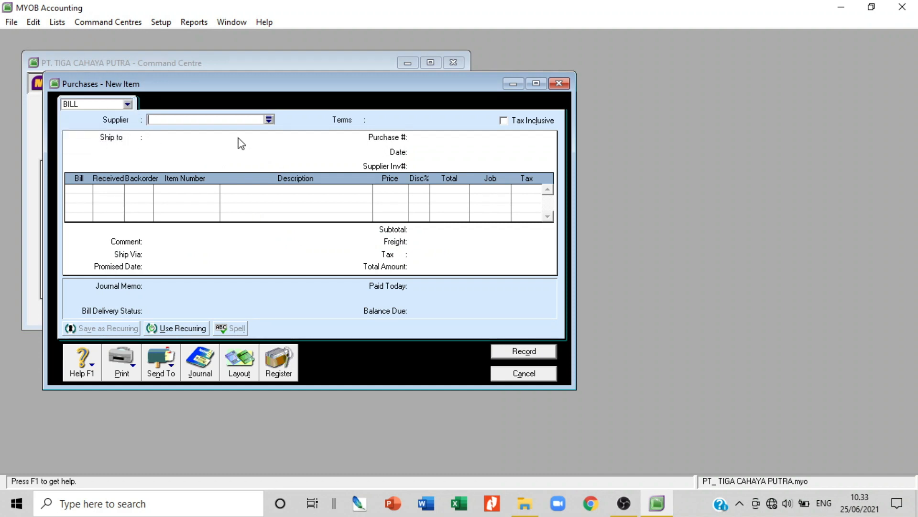
click(269, 120)
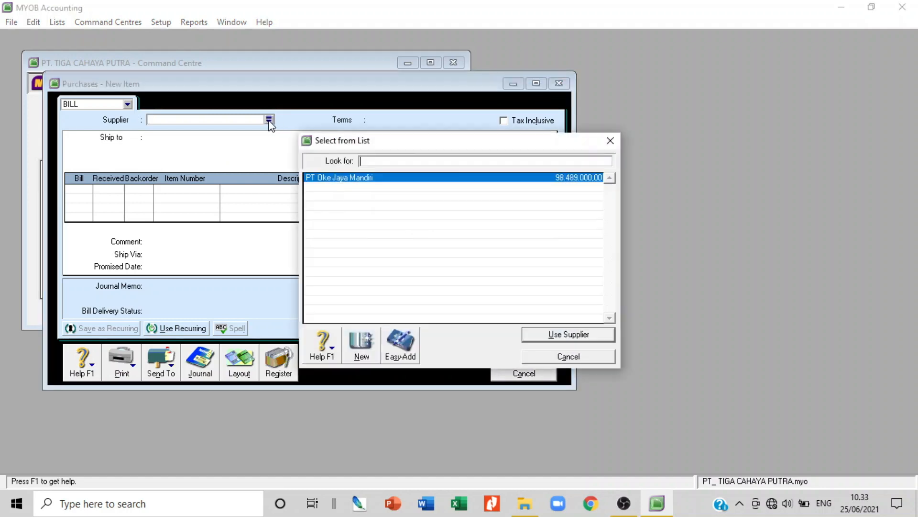
double_click(354, 178)
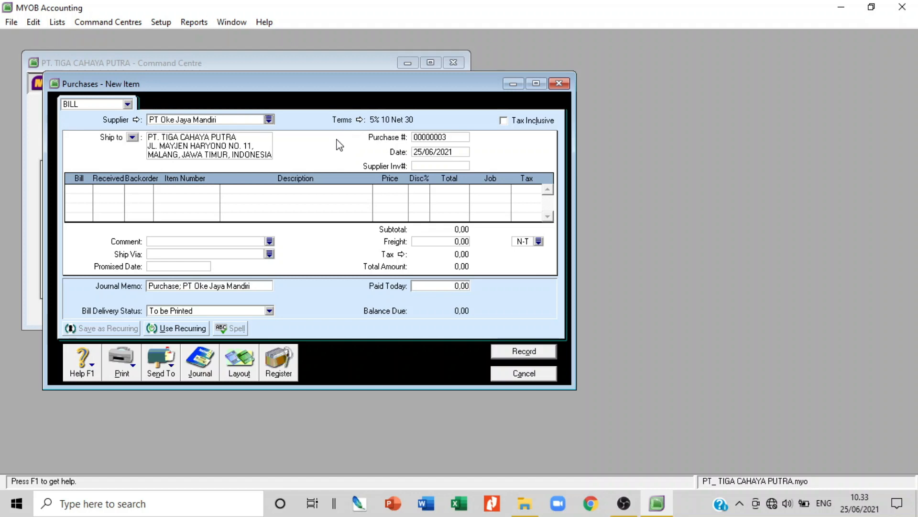
Change the bill's credit terms to 2% 10 Net 30
click(360, 120)
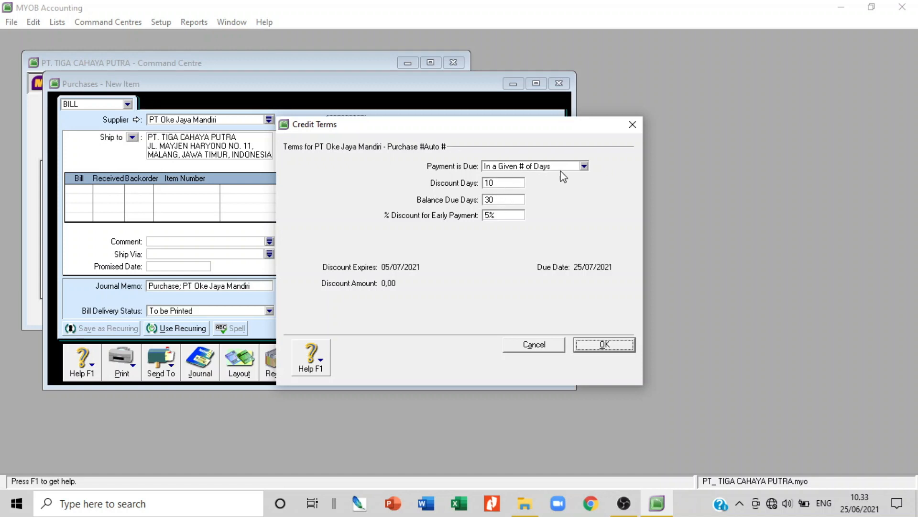
click(583, 166)
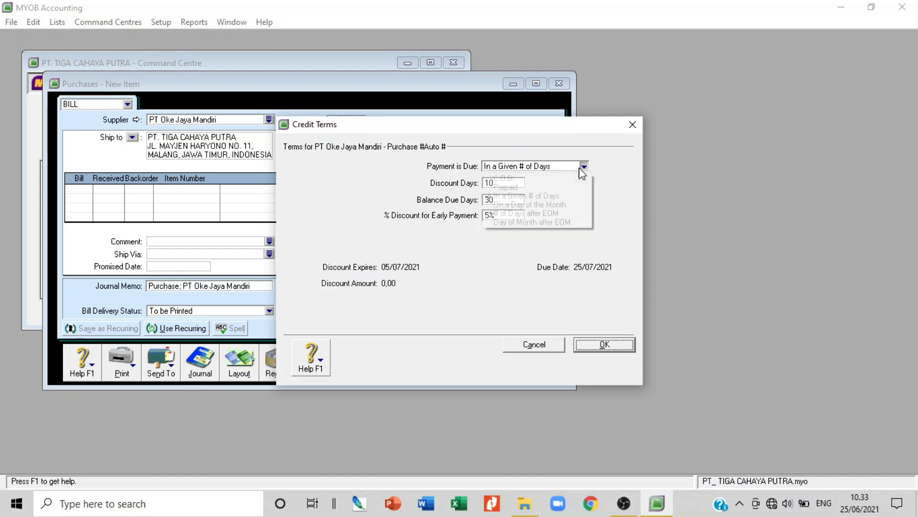
click(577, 197)
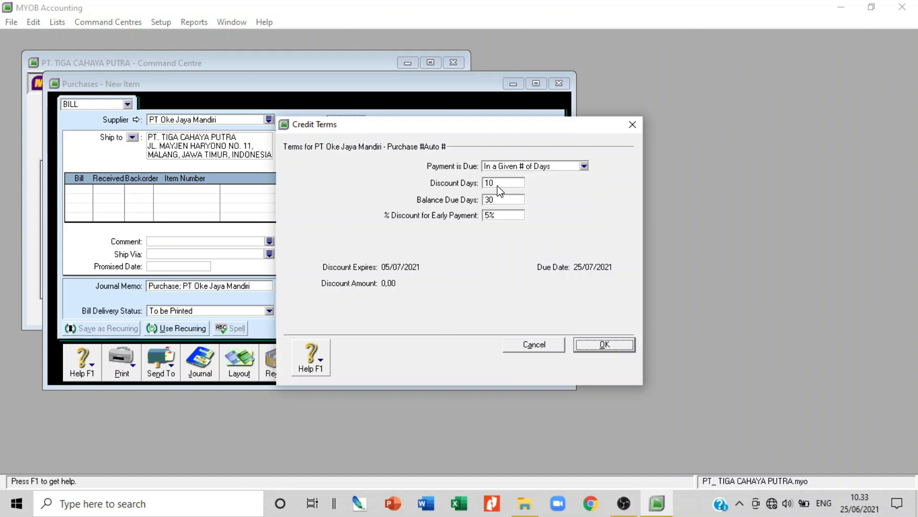
click(506, 215)
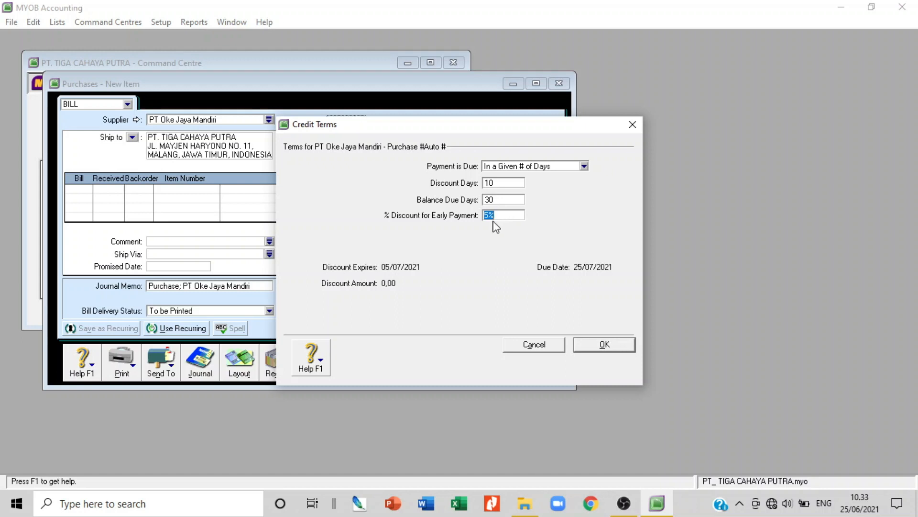
key(BackSpace)
text(2)
click(605, 344)
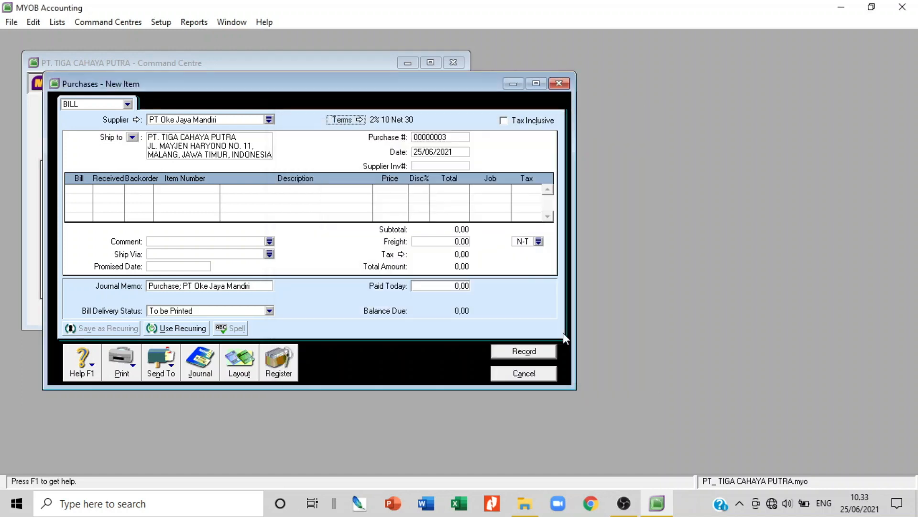
Keep the Item layout for the bill
click(232, 367)
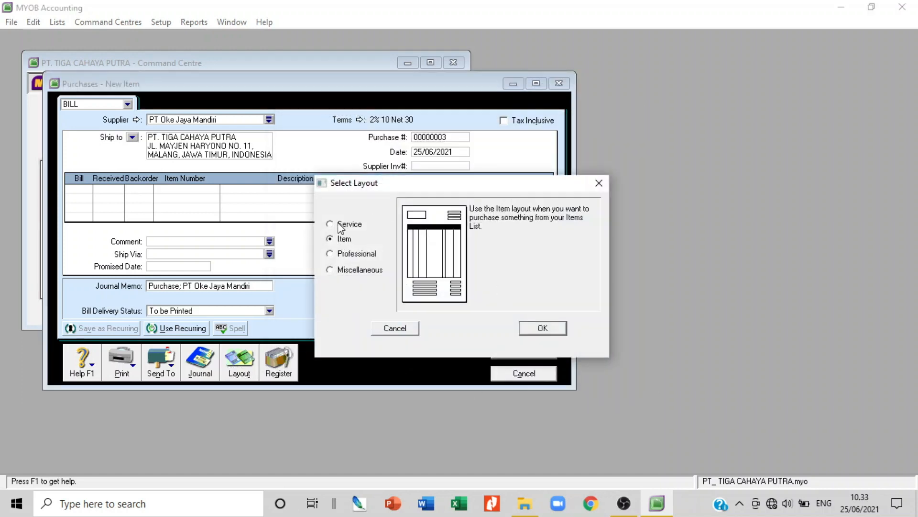
click(341, 224)
click(345, 242)
click(548, 330)
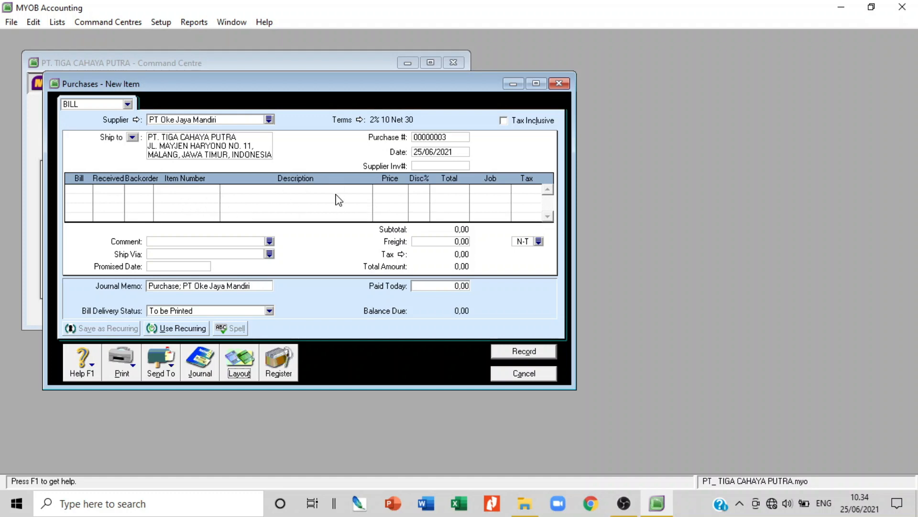
Date the bill 02/12/2009 and enter supplier invoice number 085/PJ
click(439, 153)
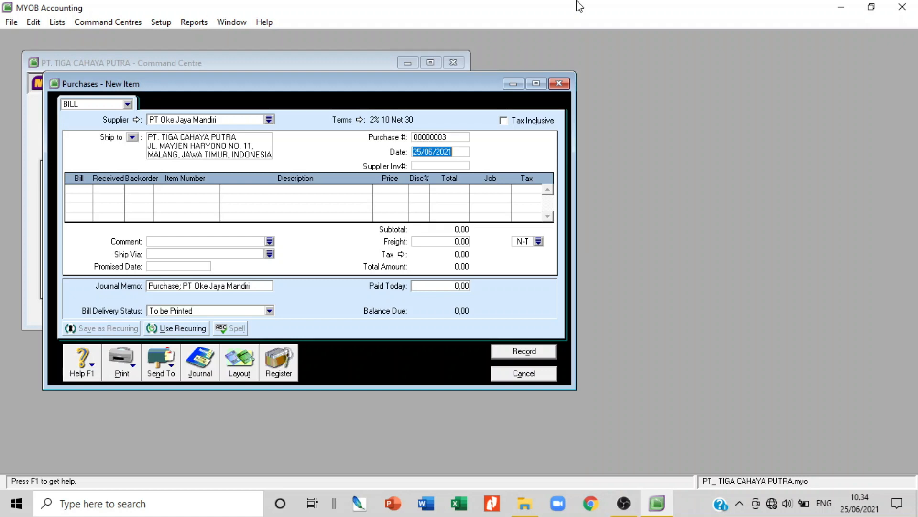
text(02/12)
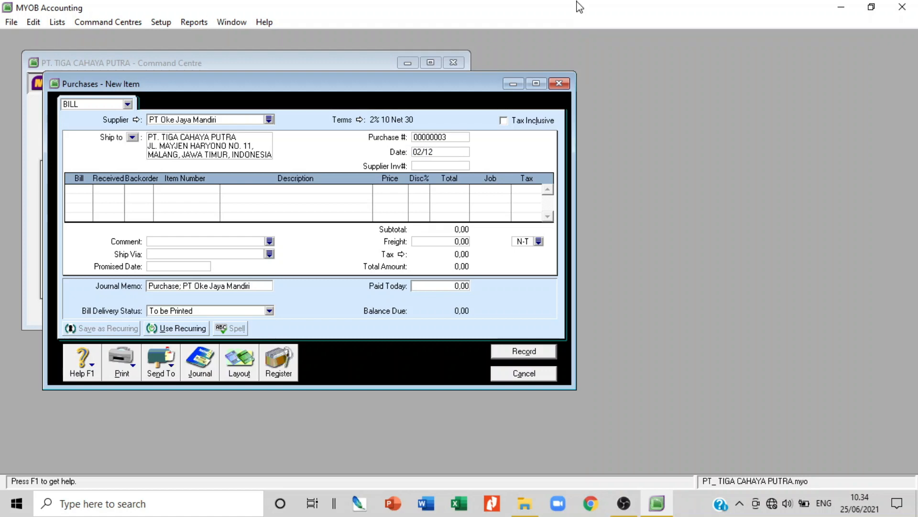
text(/2009)
click(427, 165)
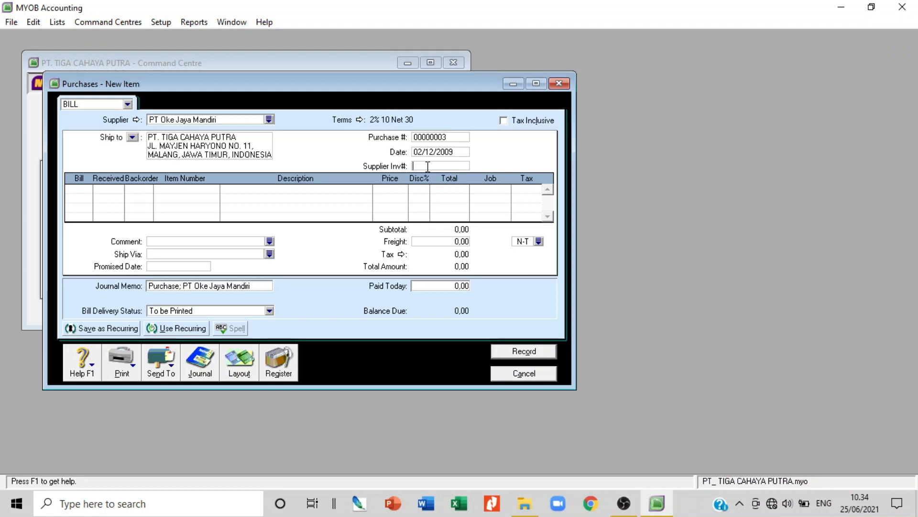
text(085)
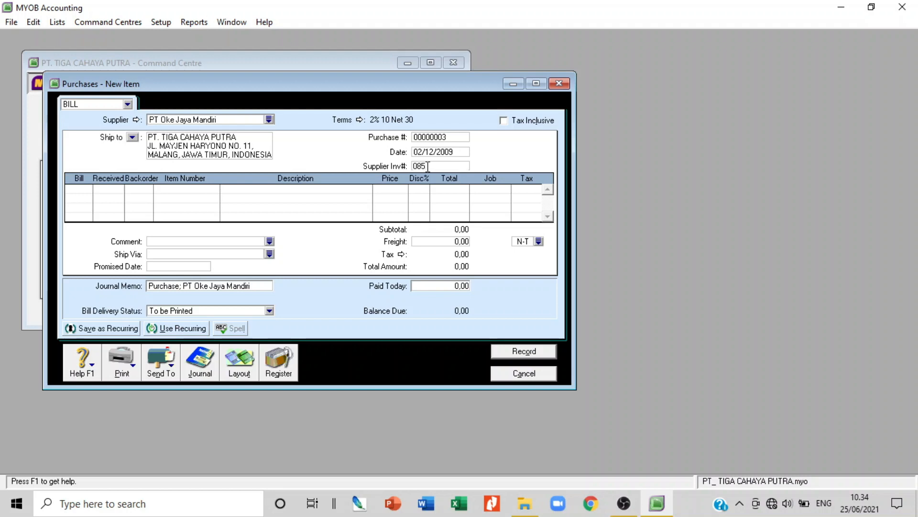
text(/PJ)
Change the early-payment discount so the terms read 5% 10 Net 30
click(360, 120)
double_click(490, 217)
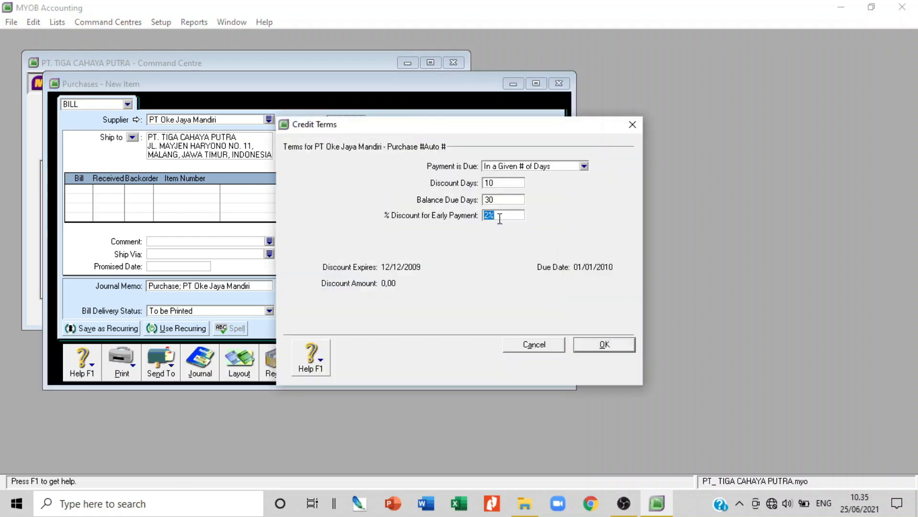
click(490, 216)
key(BackSpace)
text(5)
click(608, 351)
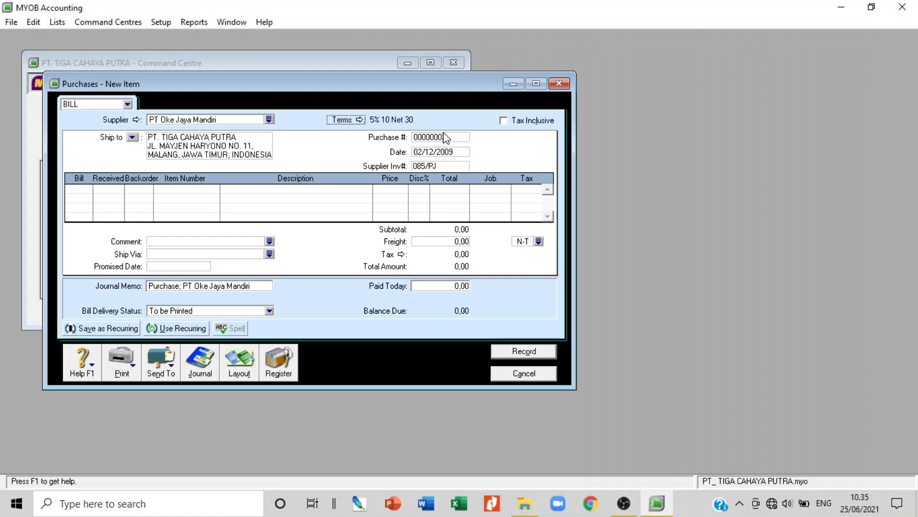
Replace the automatic purchase number with 00000002
click(83, 189)
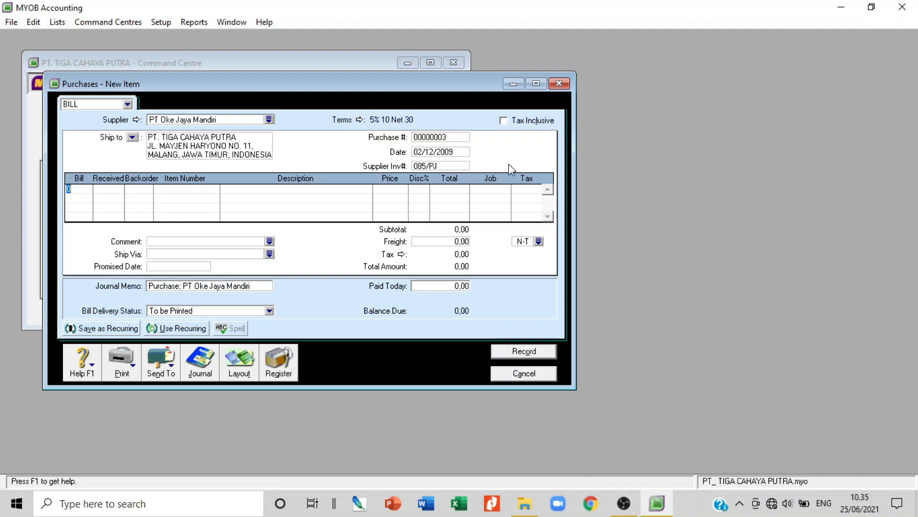
click(462, 138)
click(462, 138)
key(BackSpace)
key(BackSpace)
key(BackSpace)
key(BackSpace)
key(BackSpace)
key(BackSpace)
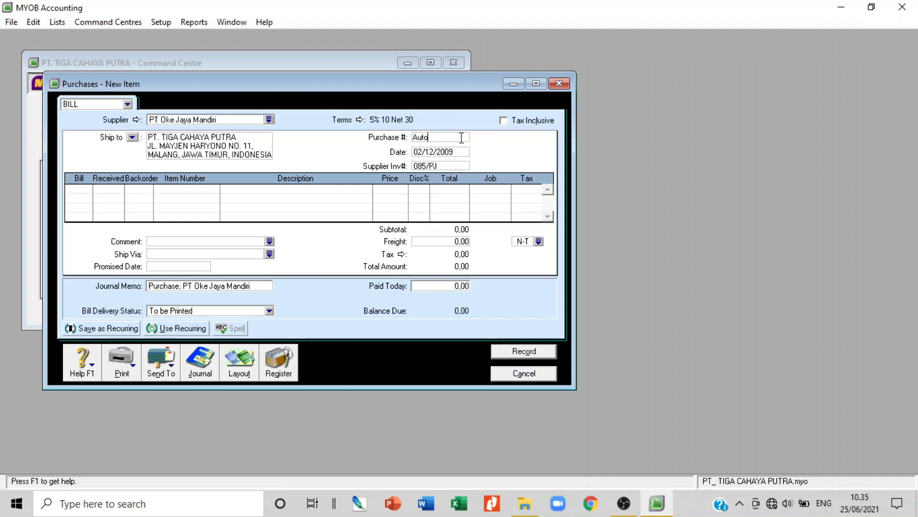
text(0000)
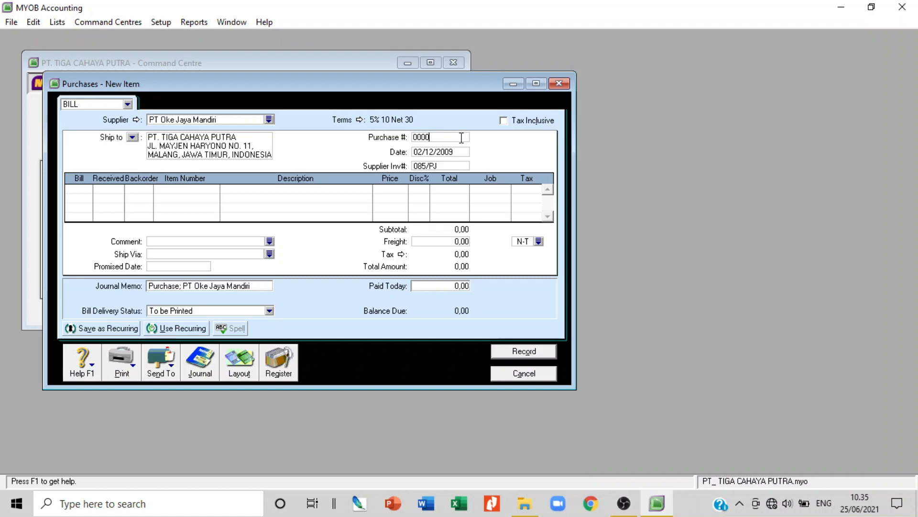
text(0002)
click(88, 190)
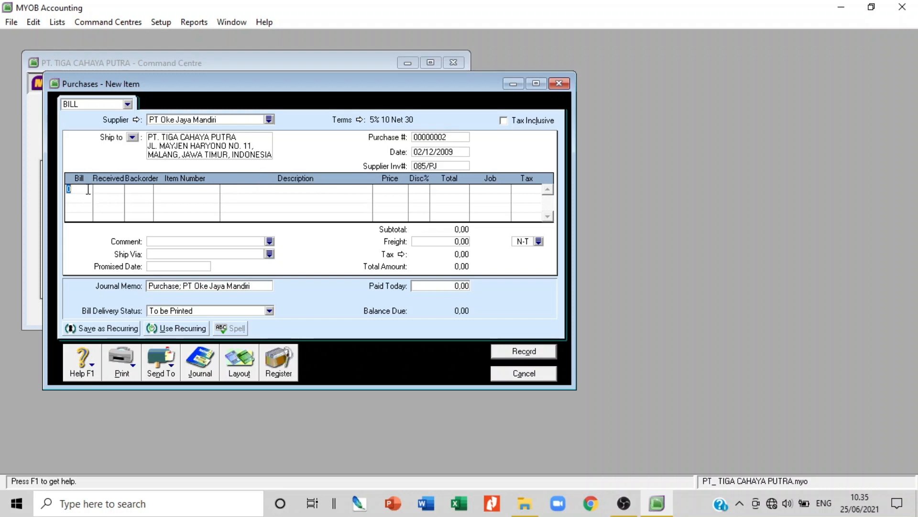
Add the first line: 7 of item a (C-5000) at 1.368.000
text(7)
key(Tab)
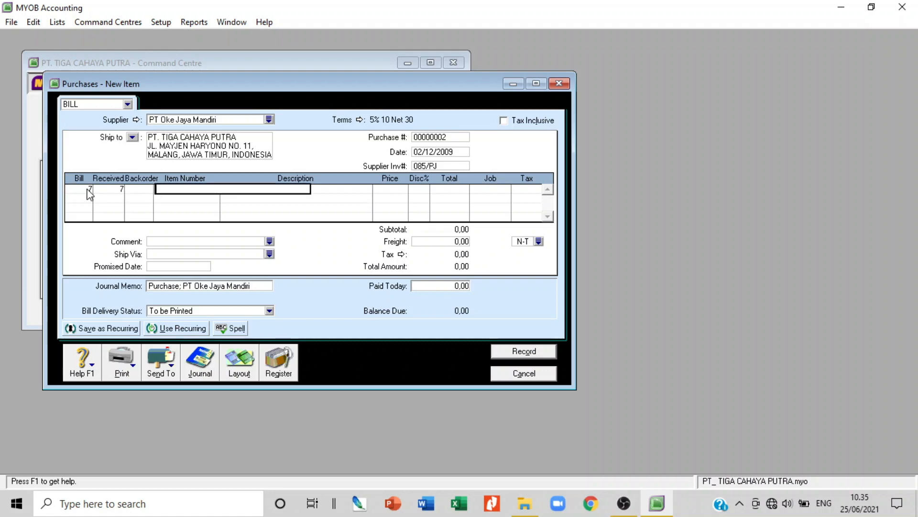
key(Tab)
key(Return)
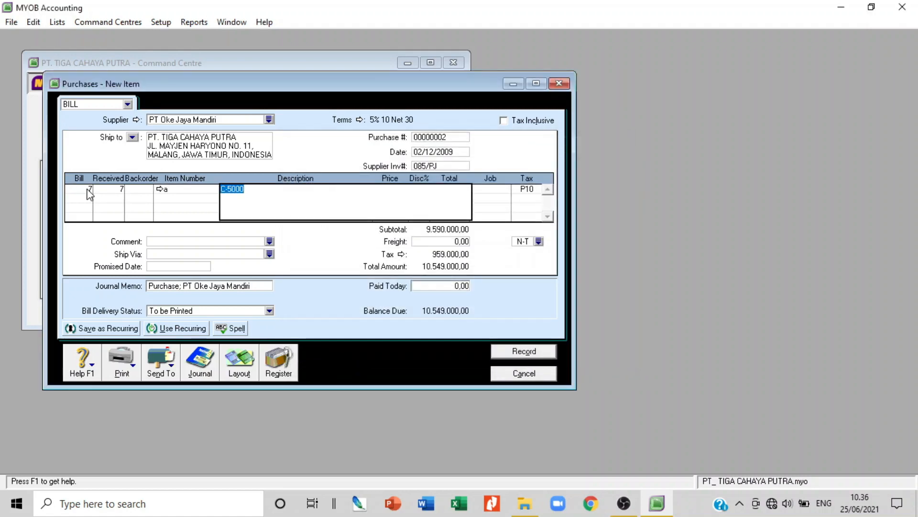
key(Tab)
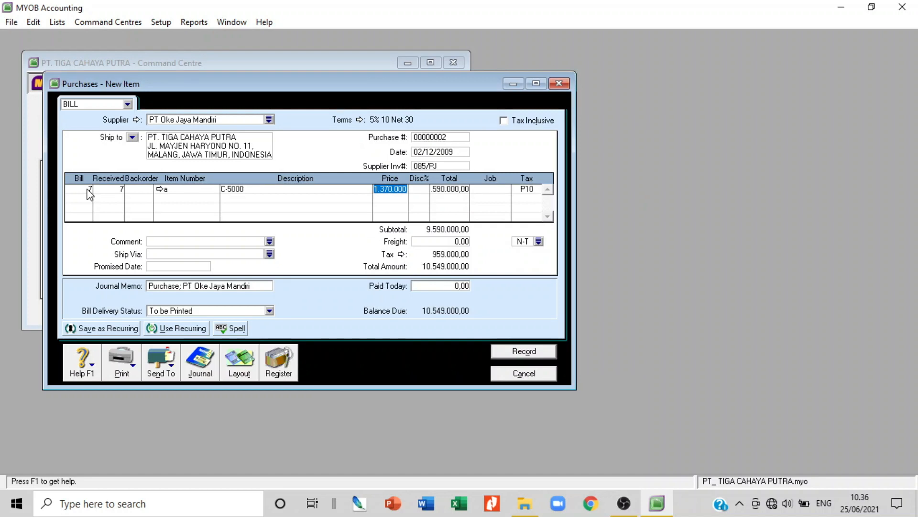
text(1368000)
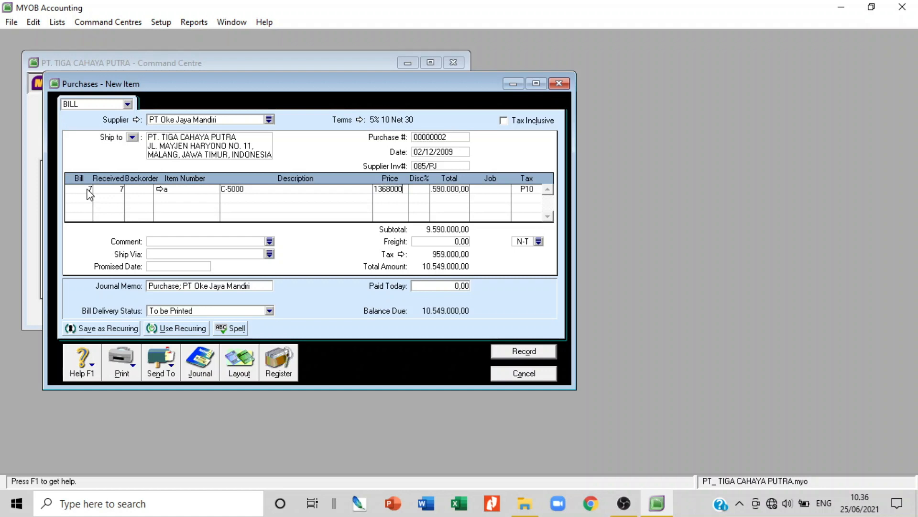
key(Tab)
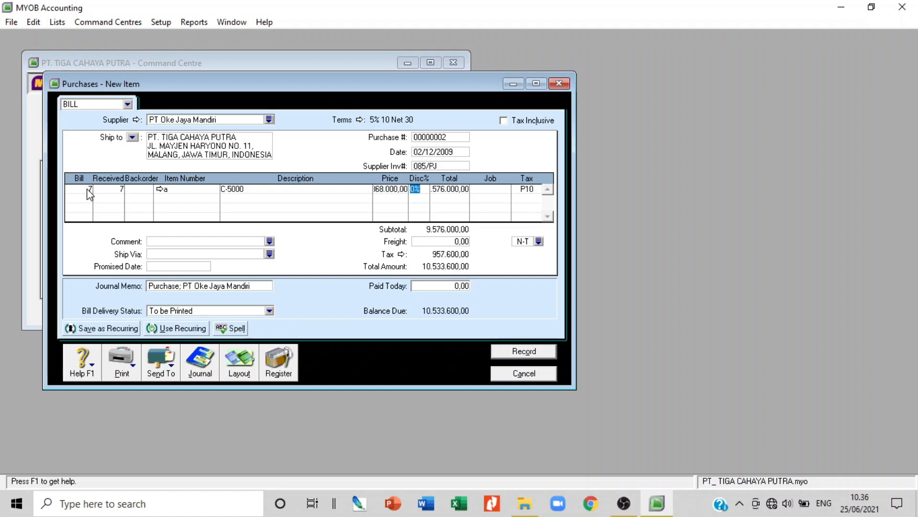
key(Tab)
key(Tab)
key(Tab)
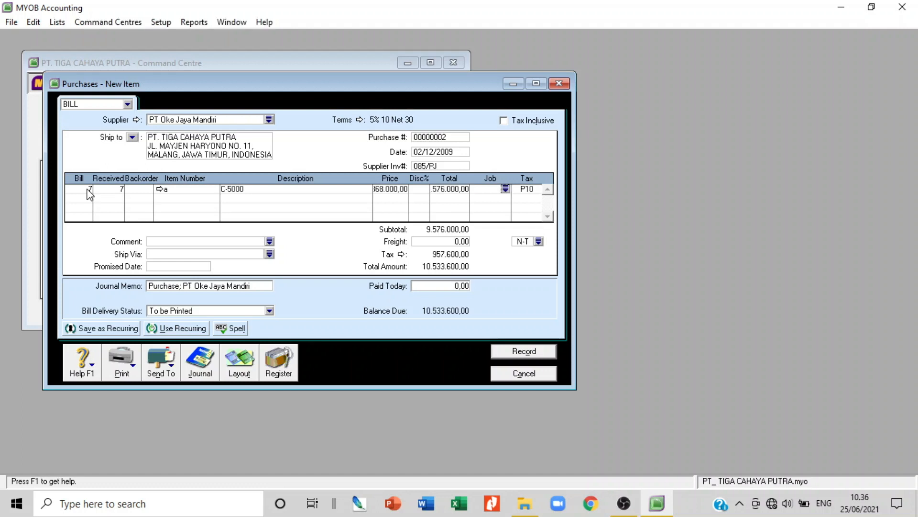
key(Tab)
key(Tab)
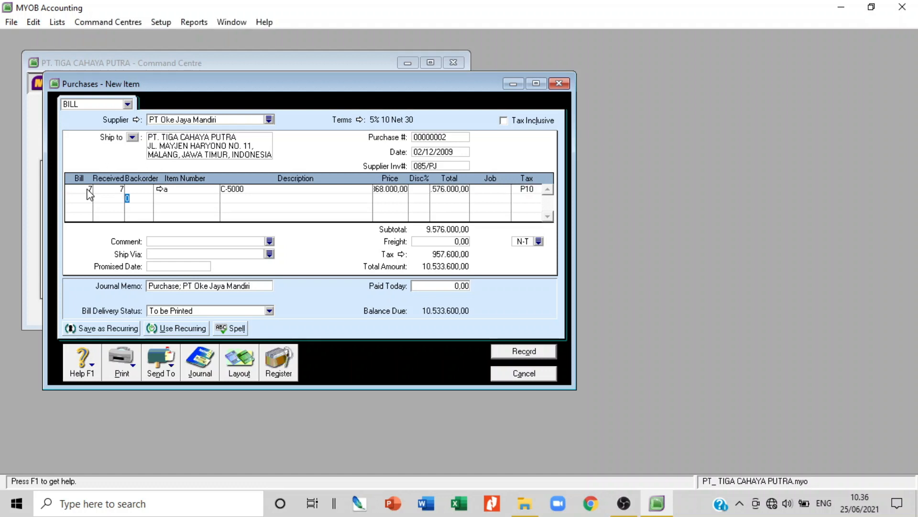
Add the second line: 5 of item b (G-2100) at 2.095.000
click(88, 196)
text(5)
key(Tab)
key(Tab)
key(Tab)
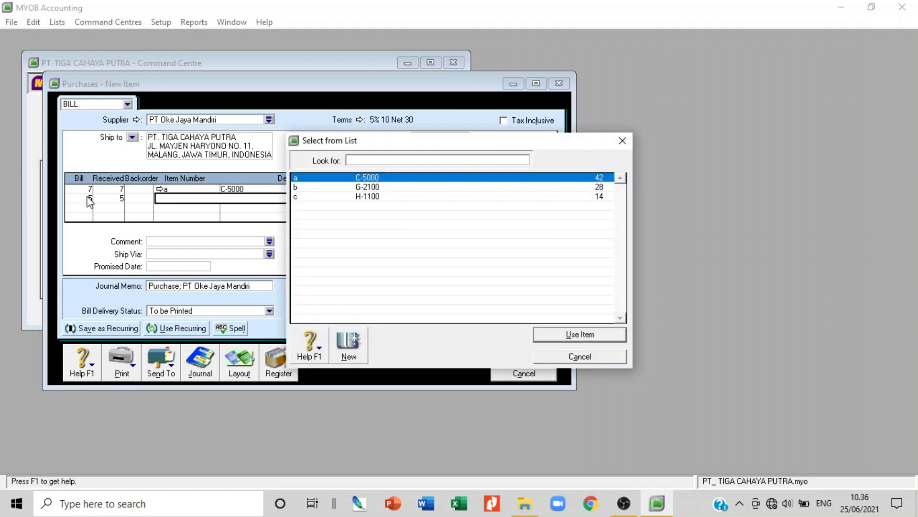
double_click(359, 187)
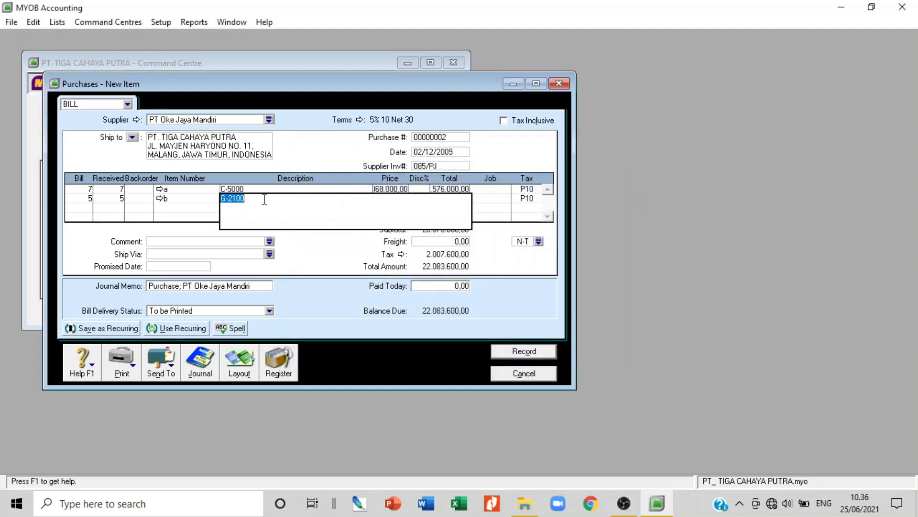
key(Tab)
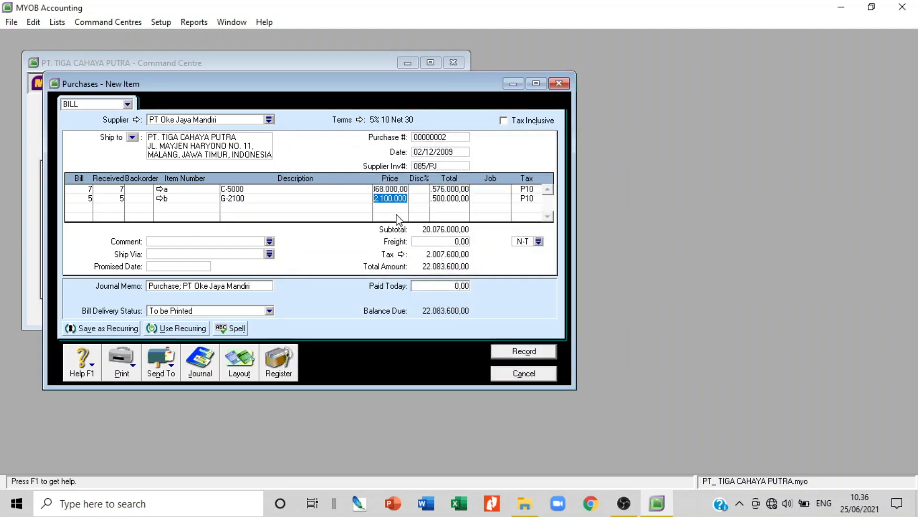
text(2)
text(0)
text(95000)
key(Tab)
key(Tab)
key(Tab)
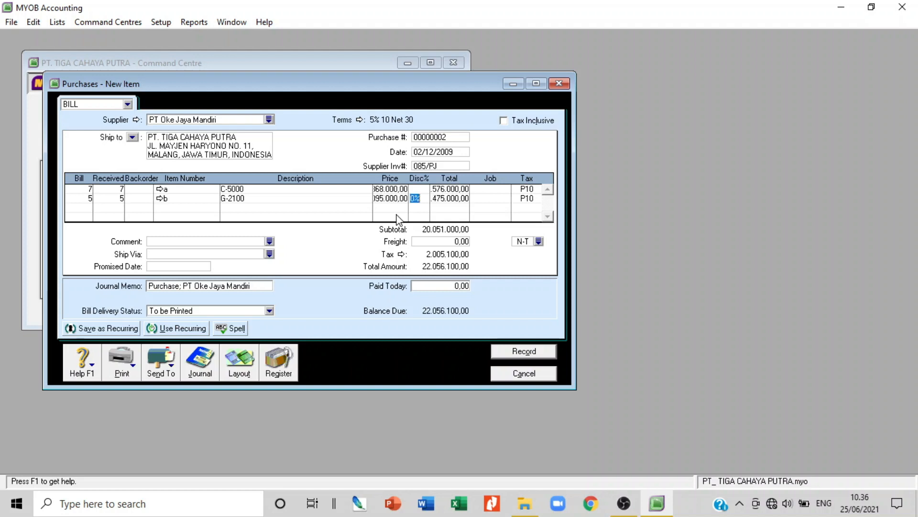
key(Tab)
key(Tab)
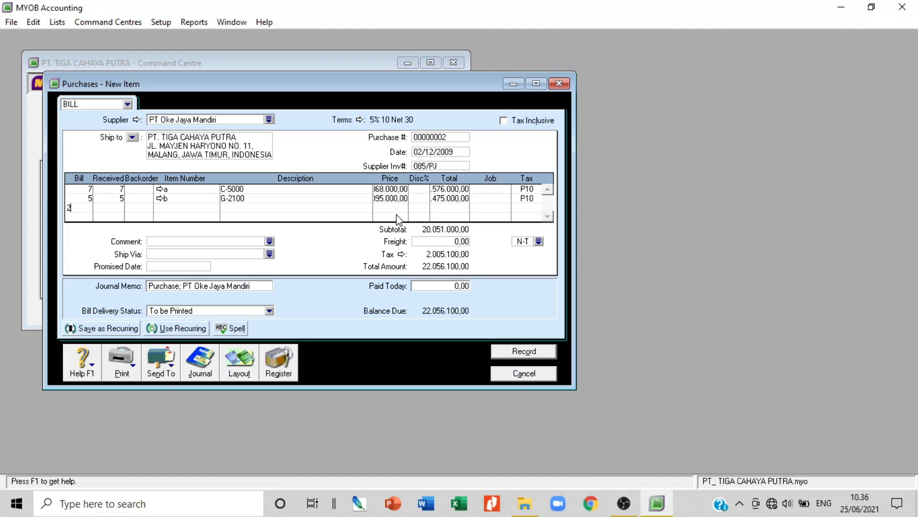
Add the third line: 2 of item c (H-1100) at its default price
text(2)
key(Tab)
key(Tab)
key(Tab)
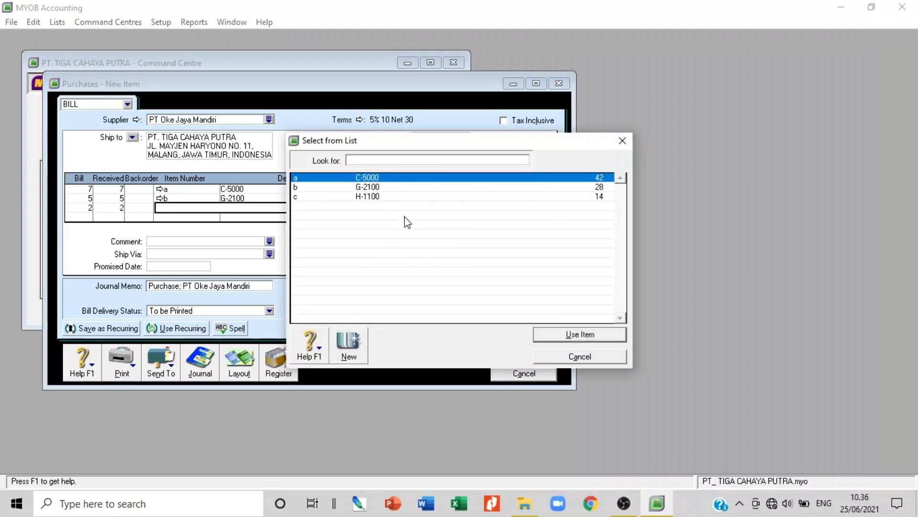
text(c)
key(Return)
key(Tab)
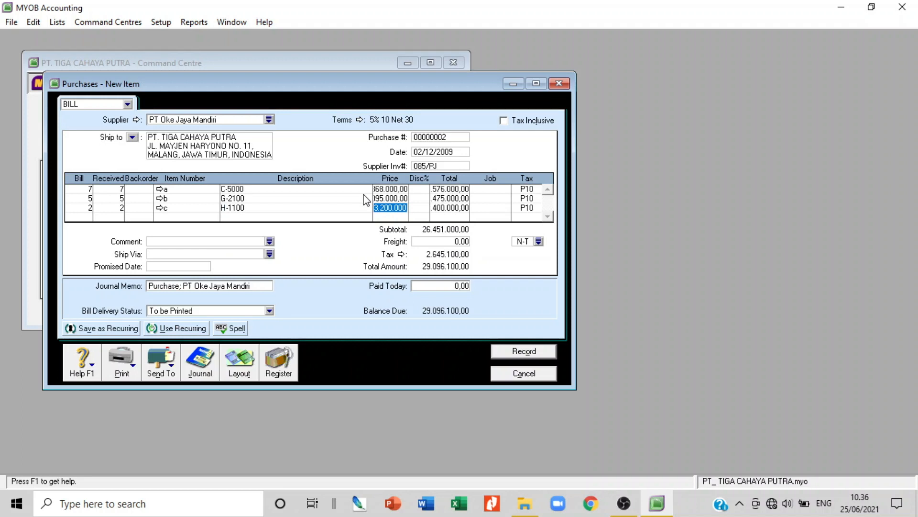
key(Tab)
key(Tab)
key(Tab)
key(Tab)
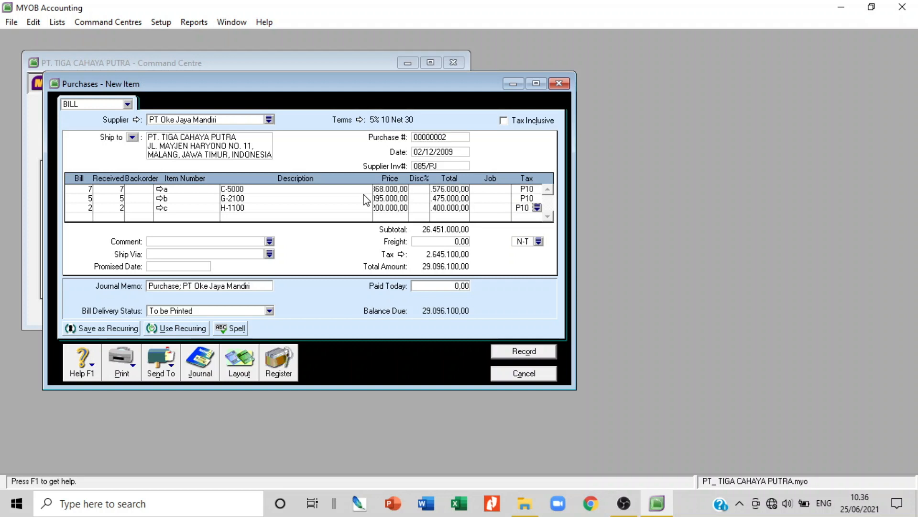
Enter comment 010.000-09.00000085 on the bill and open the journal recap with Ctrl+R
click(225, 242)
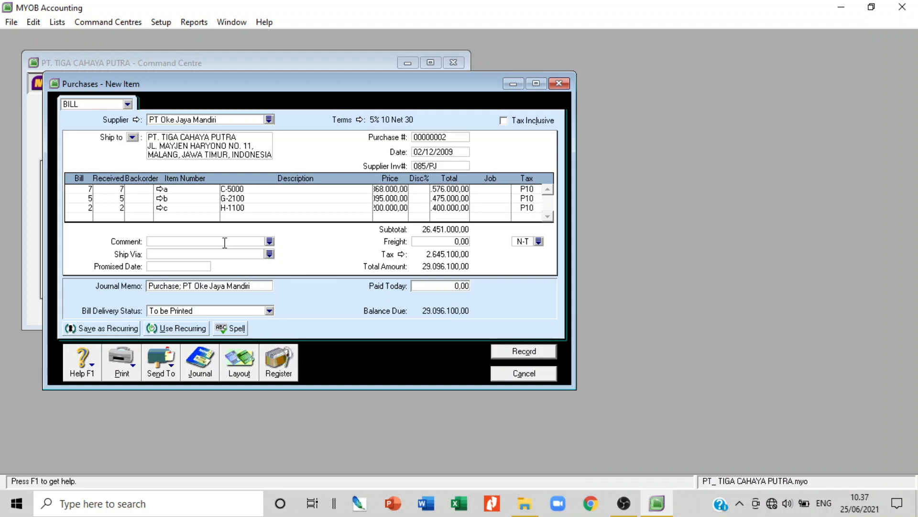
text(01)
text(0)
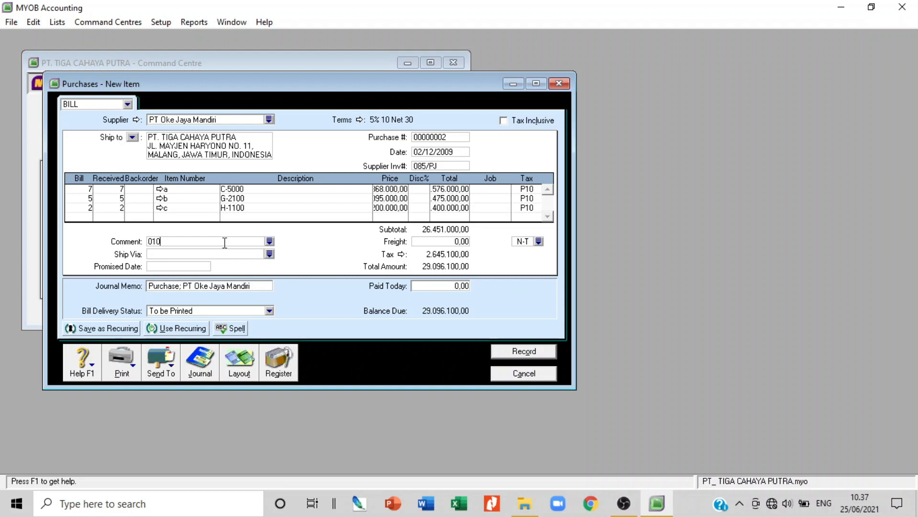
text(.00)
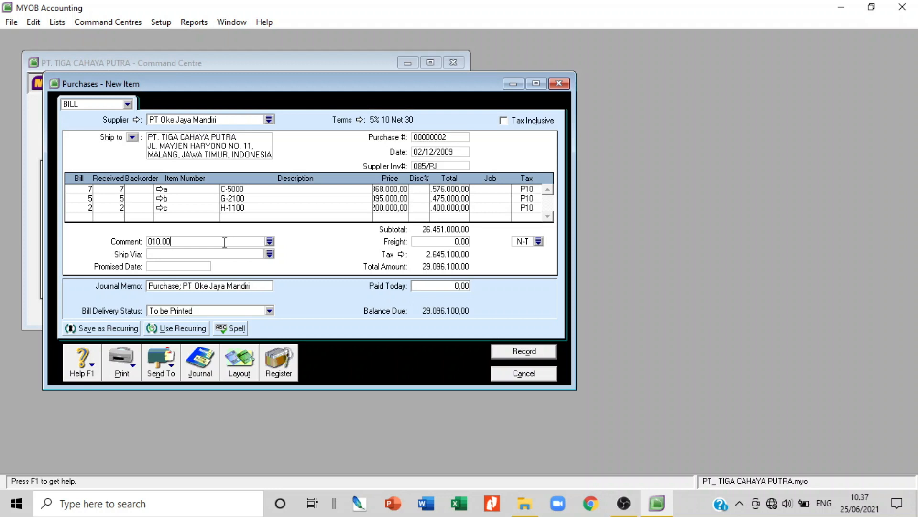
text(0-09)
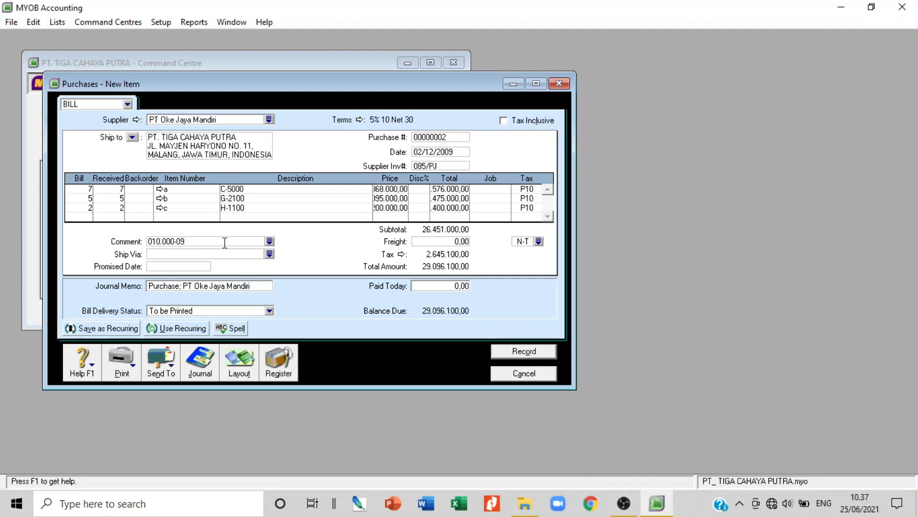
text(.000)
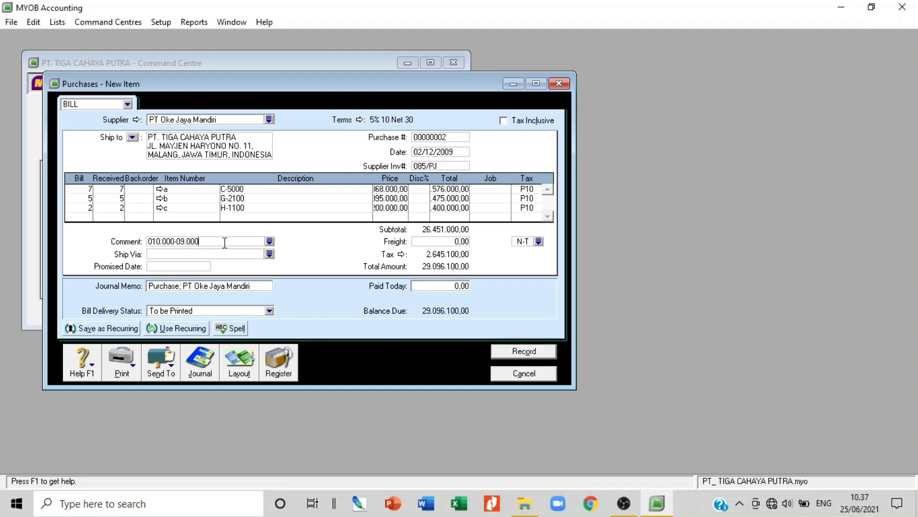
text(00085)
key(Tab)
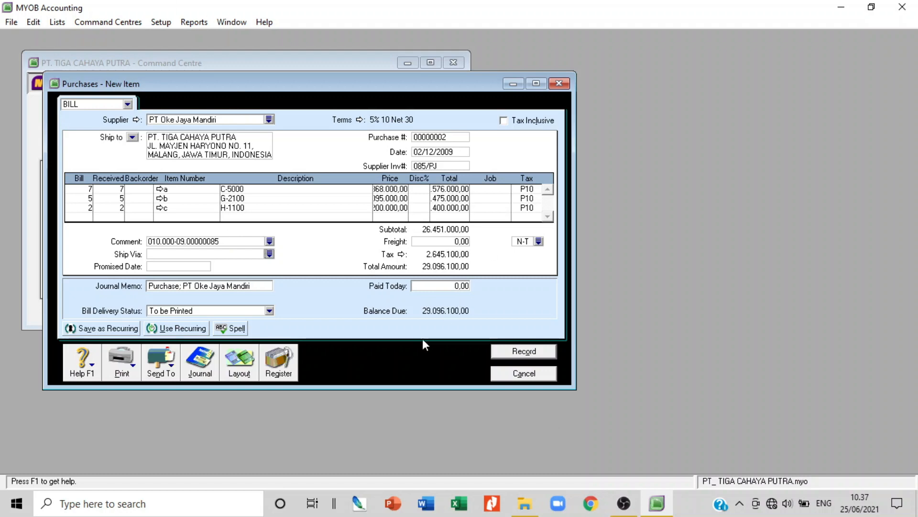
key(ctrl+r)
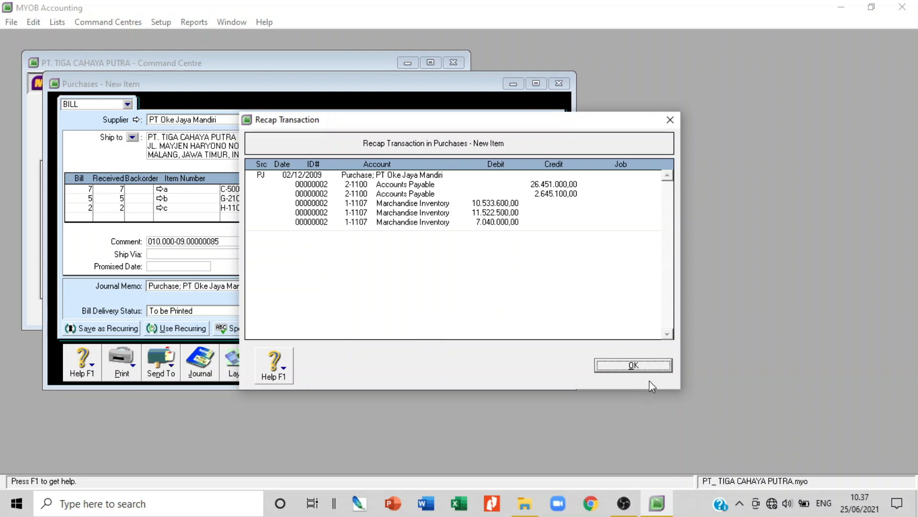
Close the journal recap and erase the unrecorded 29.096.100,00 purchase bill
click(651, 368)
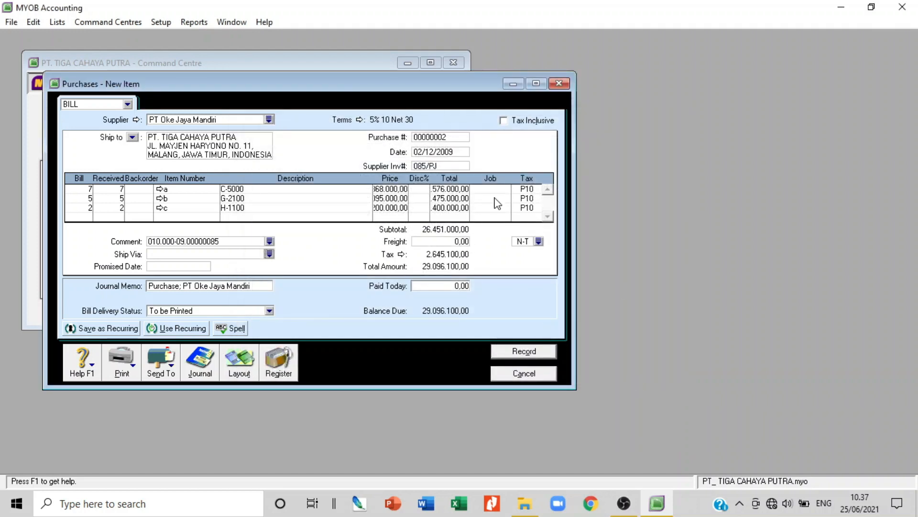
click(536, 377)
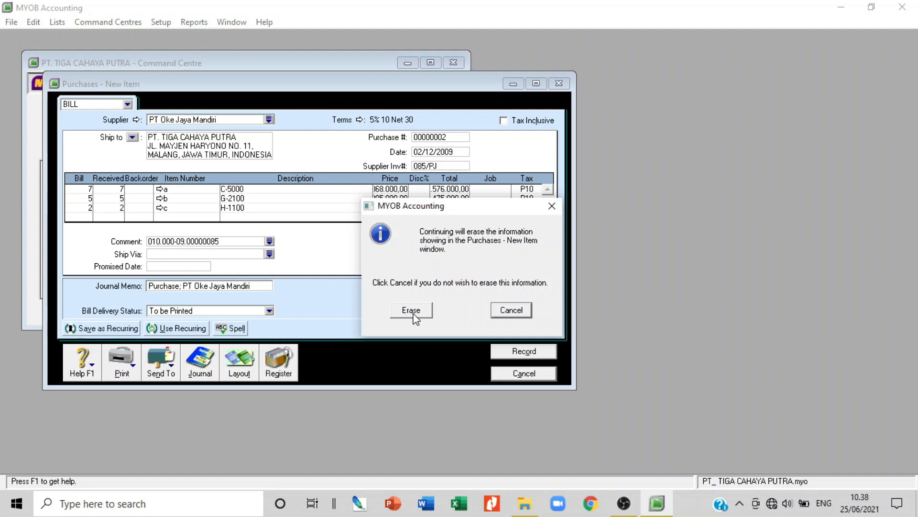
click(511, 311)
click(525, 374)
click(411, 310)
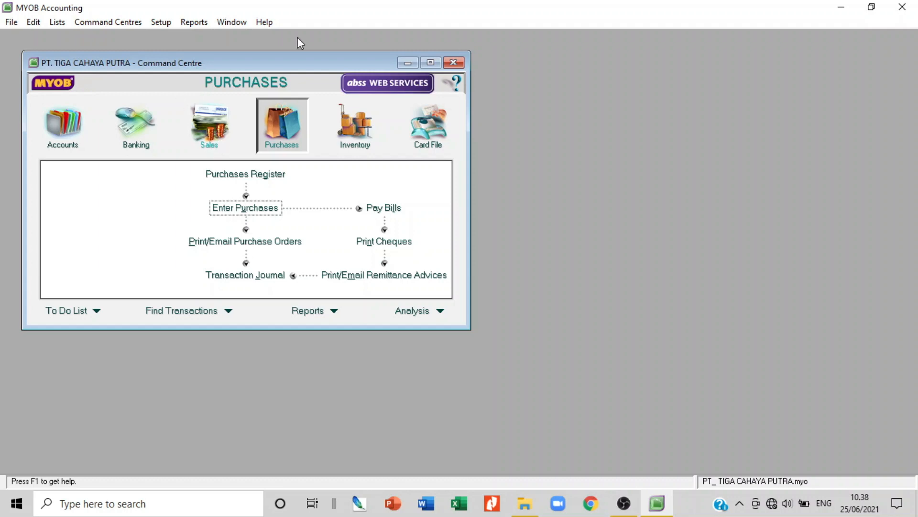
Start a new sales invoice with Ivan Cellular as the customer
click(206, 123)
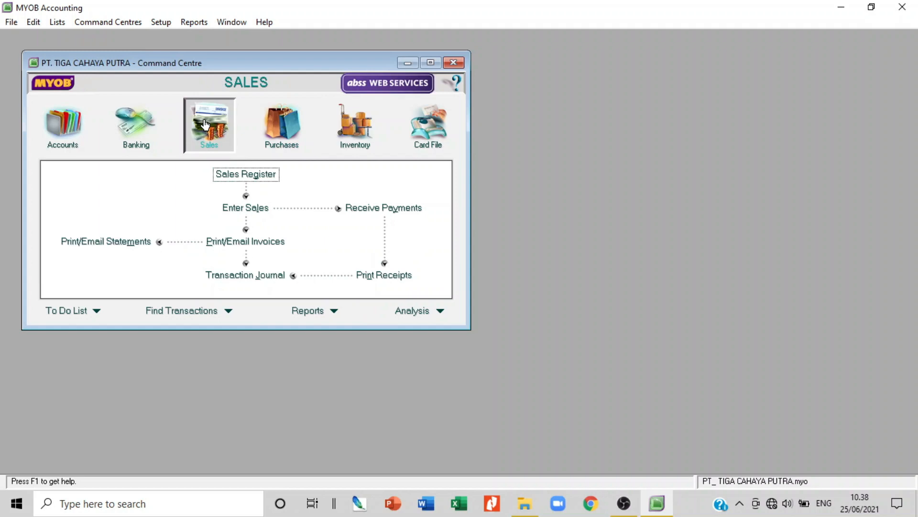
click(243, 208)
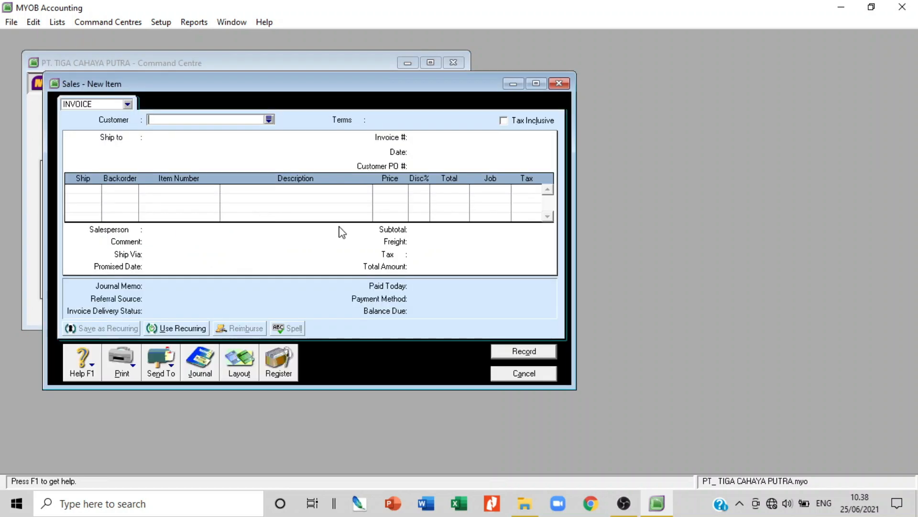
click(126, 105)
click(112, 136)
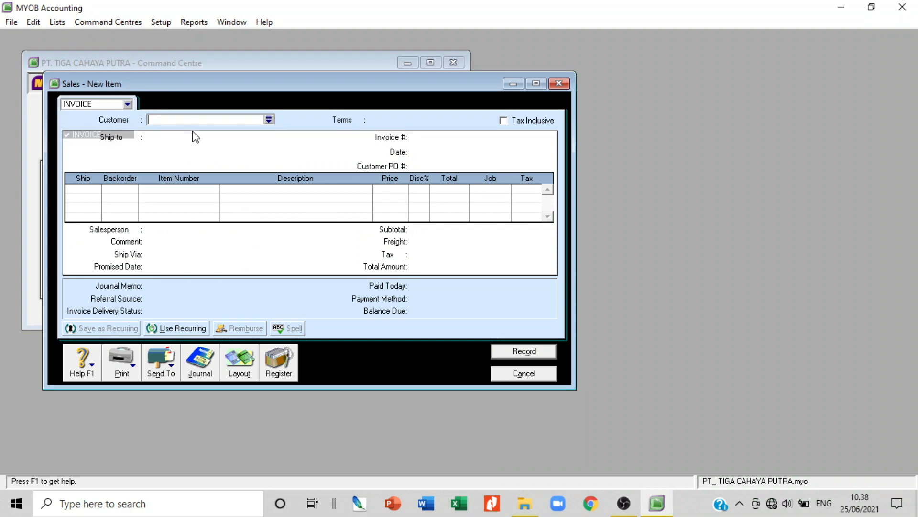
click(269, 119)
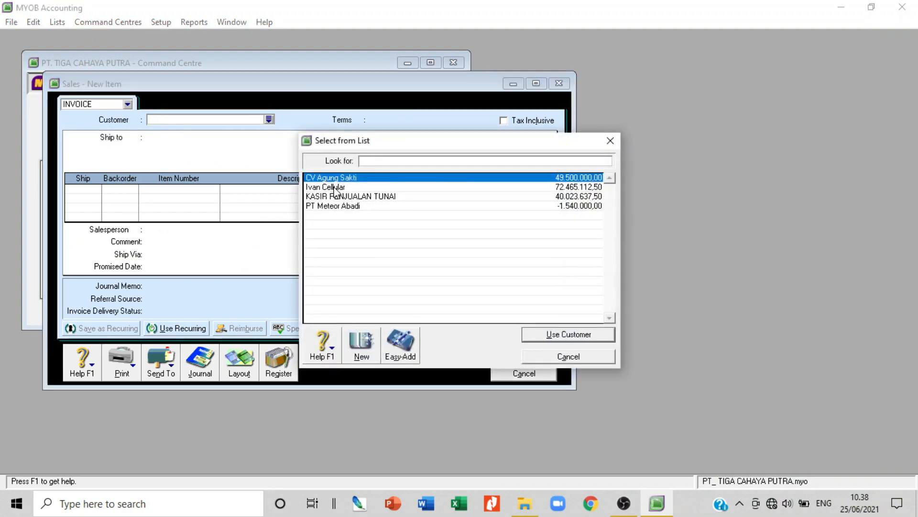
double_click(336, 189)
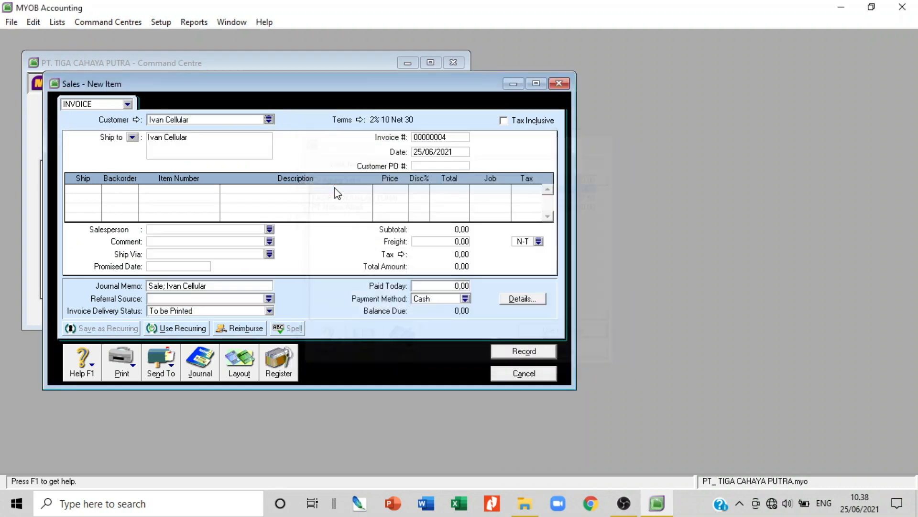
Set invoice number 057/FPJ and date 03/12/2009
click(460, 139)
click(461, 139)
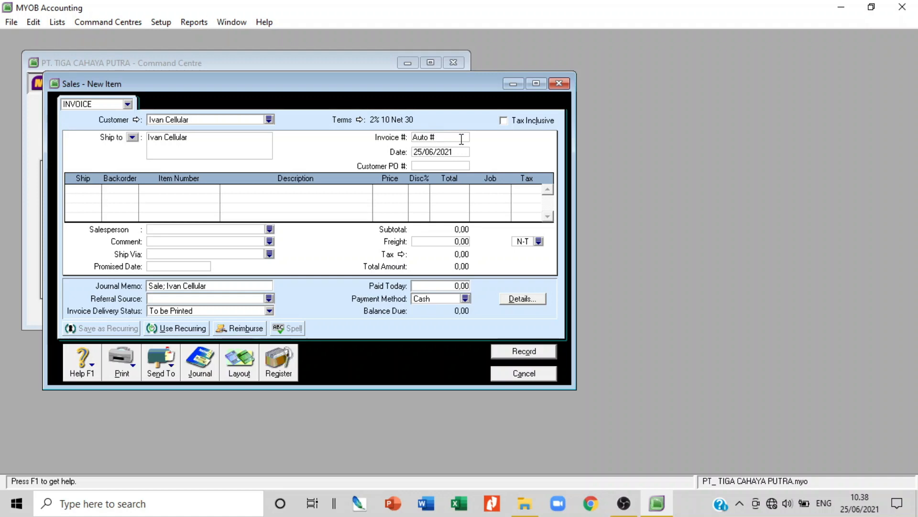
drag(452, 135, 380, 136)
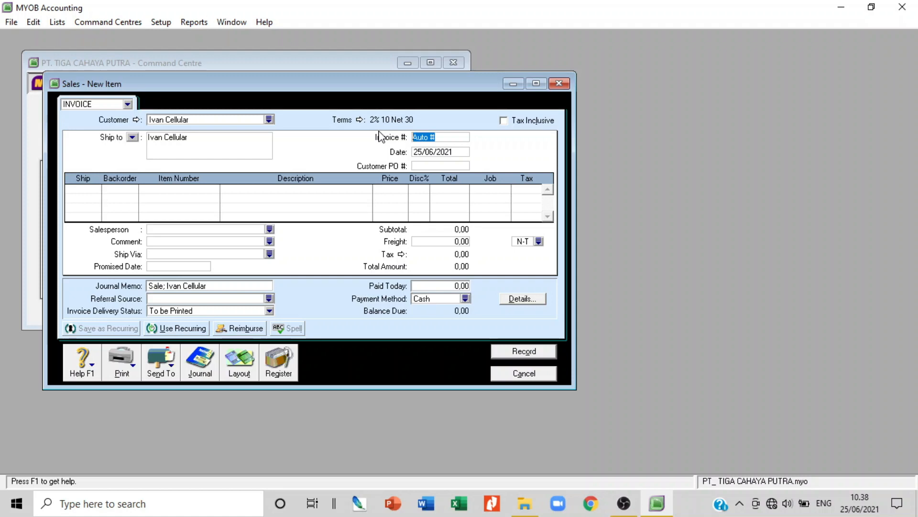
text(057/FPJ)
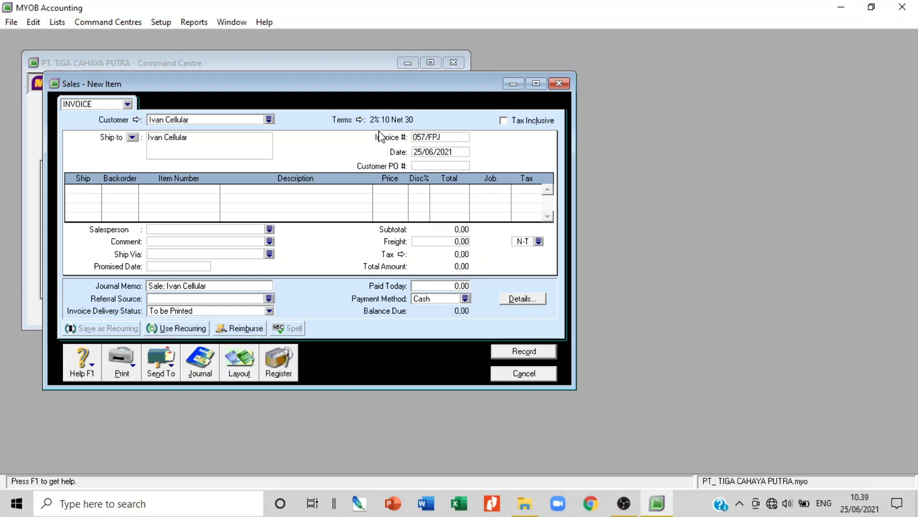
click(443, 151)
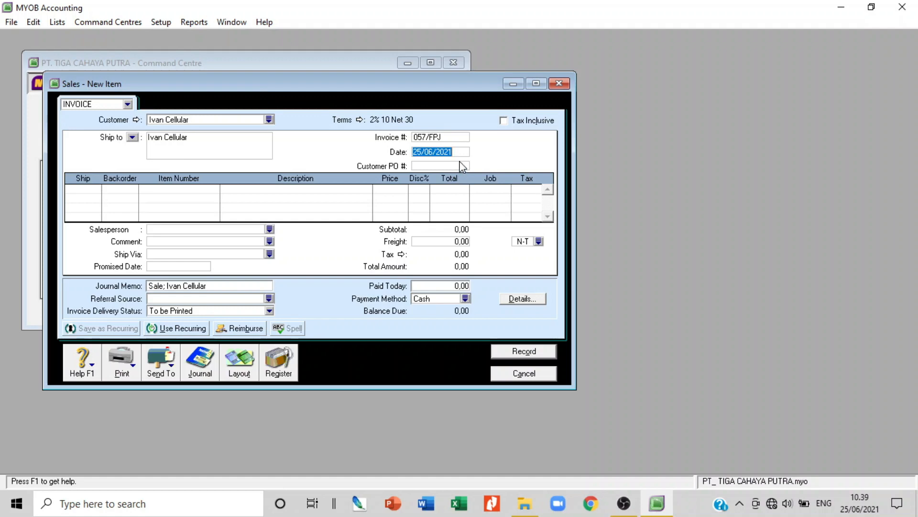
text(03/)
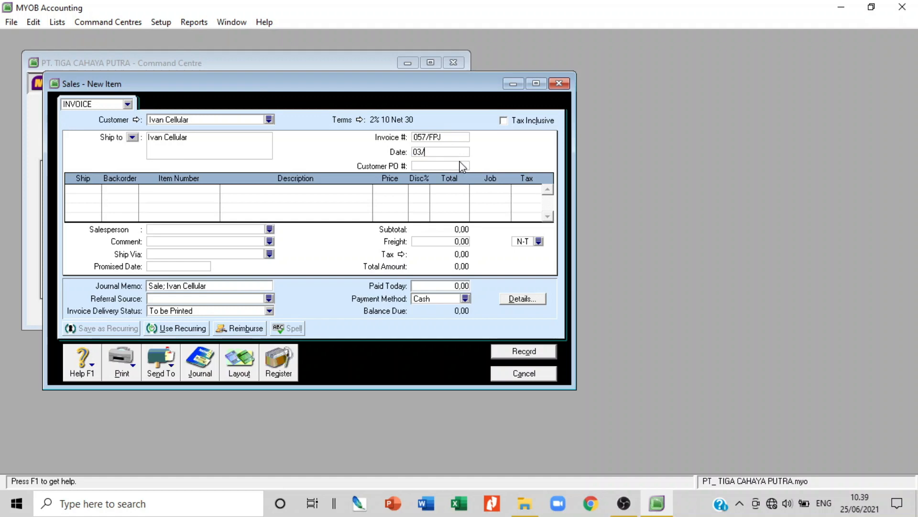
text(12/2009)
click(359, 120)
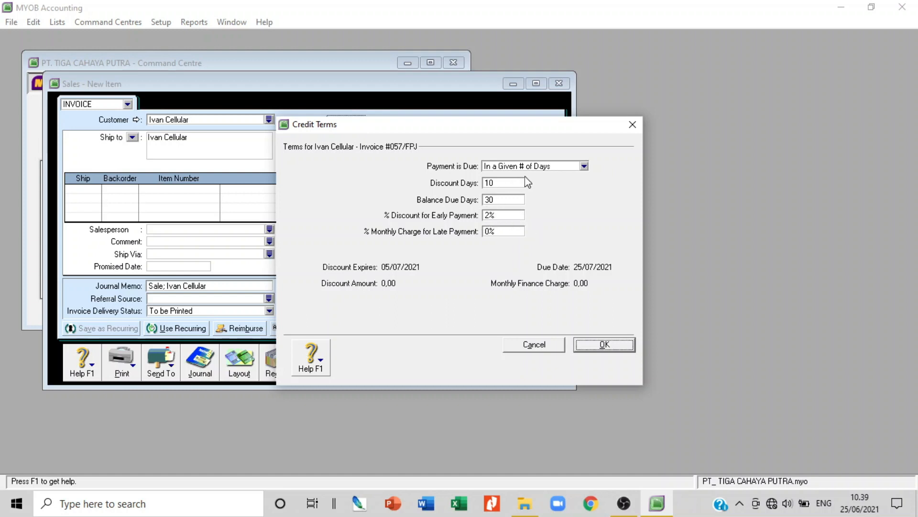
click(607, 343)
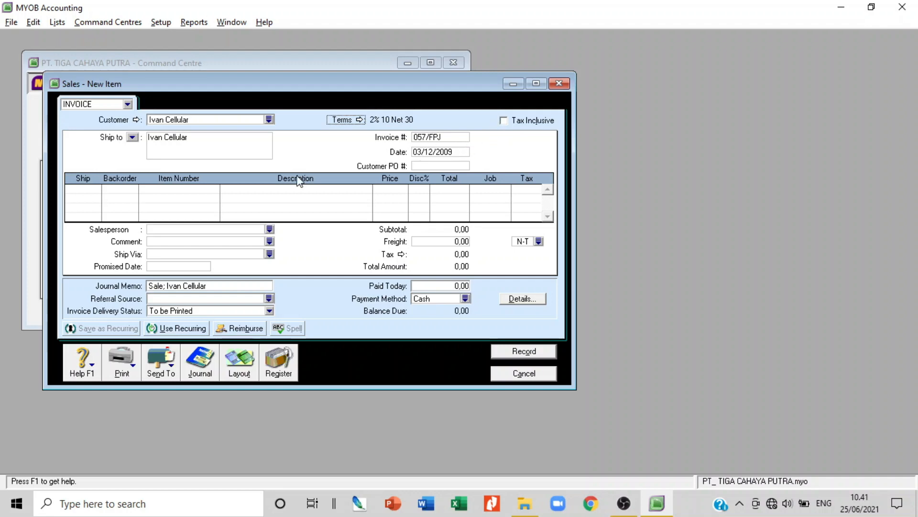
Keep the Item layout and enter a shipped quantity of 5 on the first line
click(99, 198)
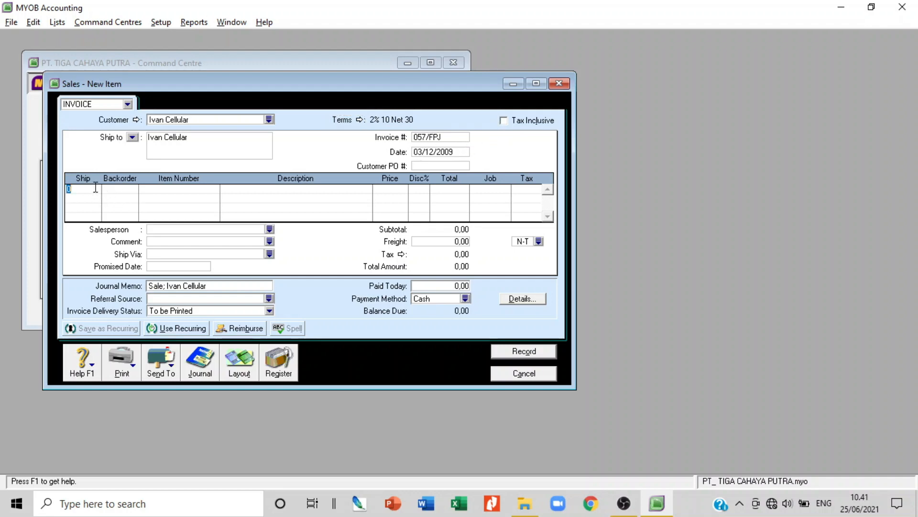
click(239, 364)
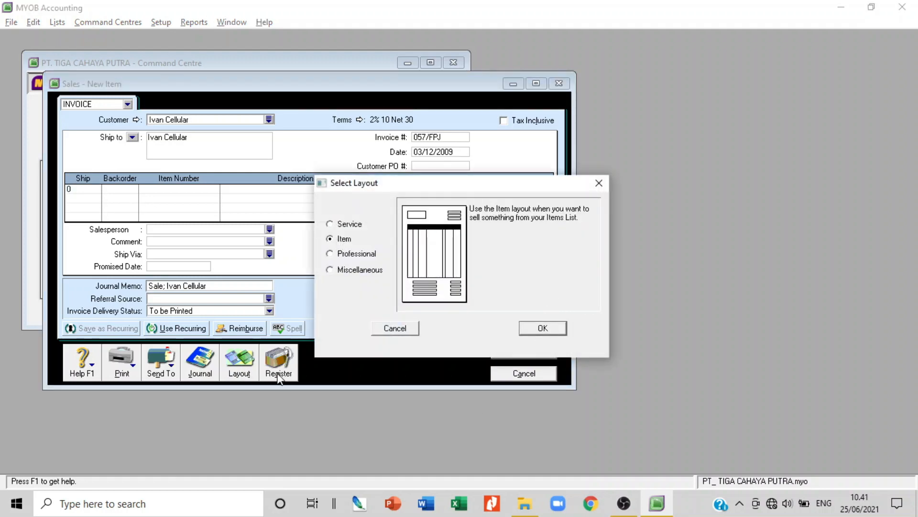
click(542, 334)
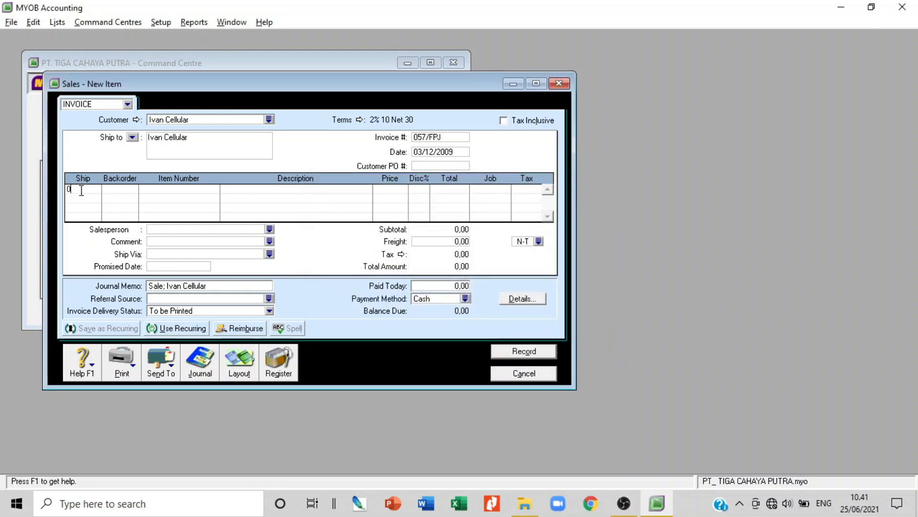
key(BackSpace)
text(5)
key(Tab)
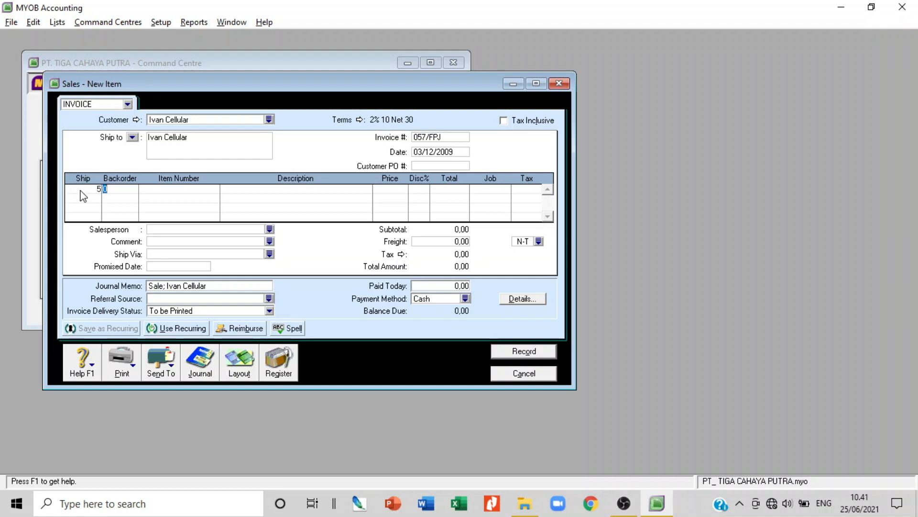
Choose item a (C-5000) at 1.712.500, total 8.562.500, with P10 tax
key(Tab)
key(Tab)
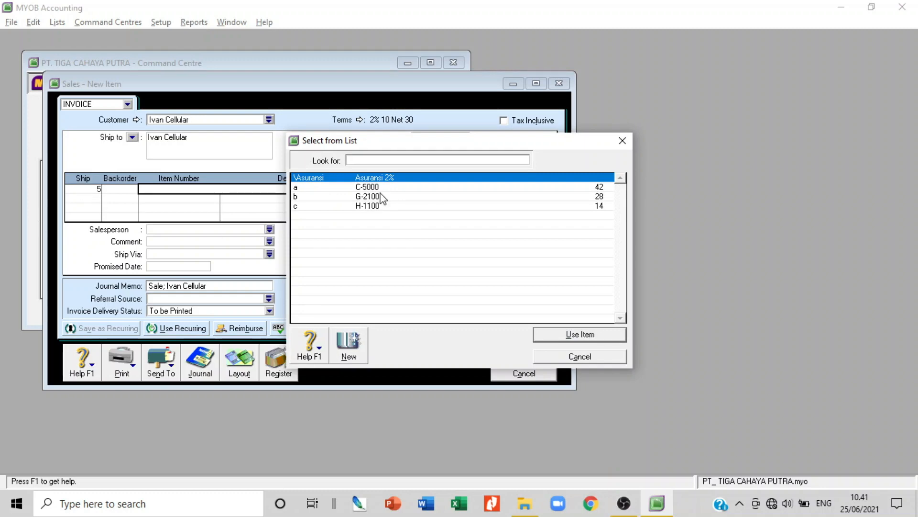
text(a)
key(Return)
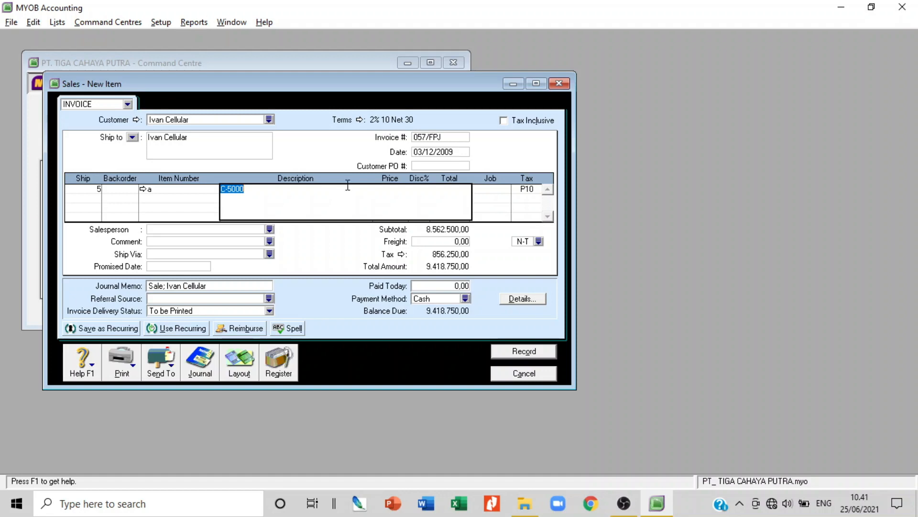
key(Tab)
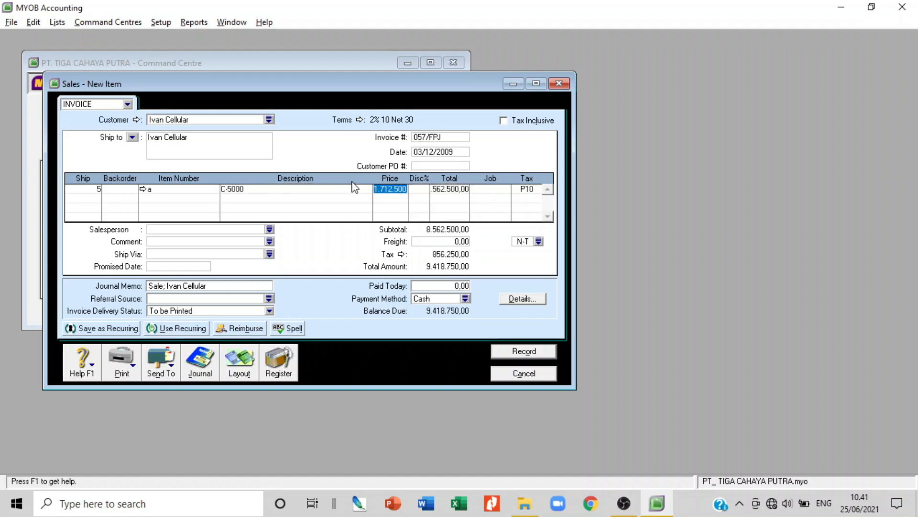
key(Tab)
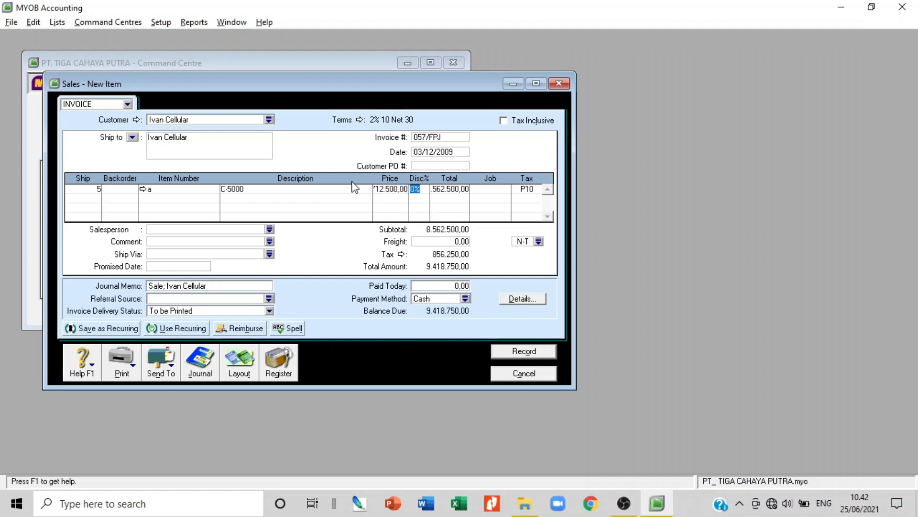
key(Tab)
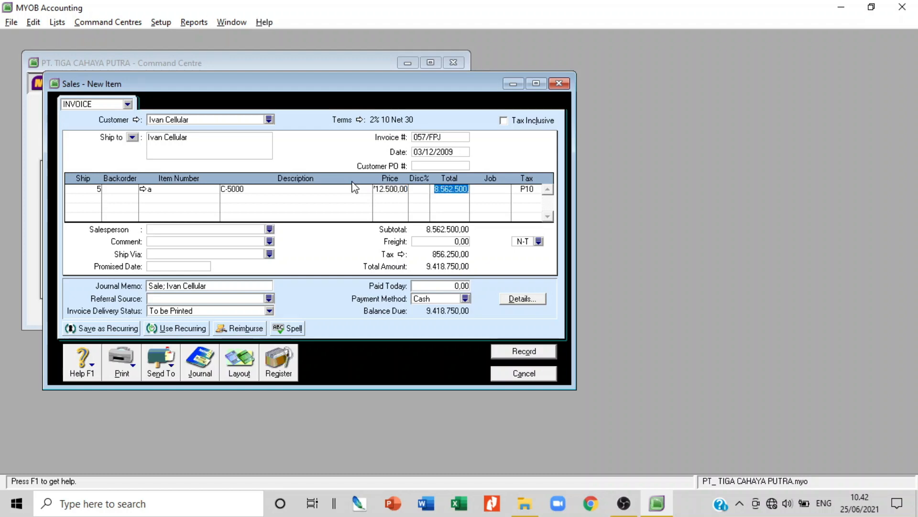
key(Tab)
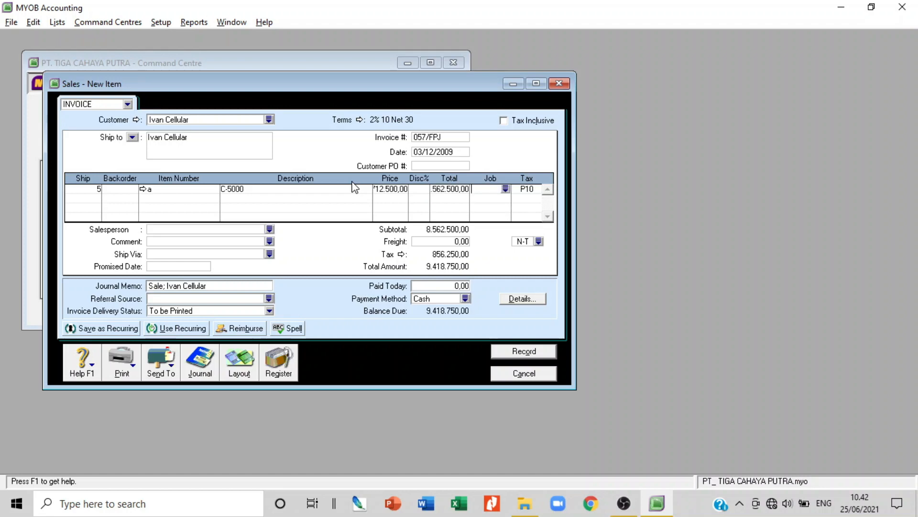
key(Tab)
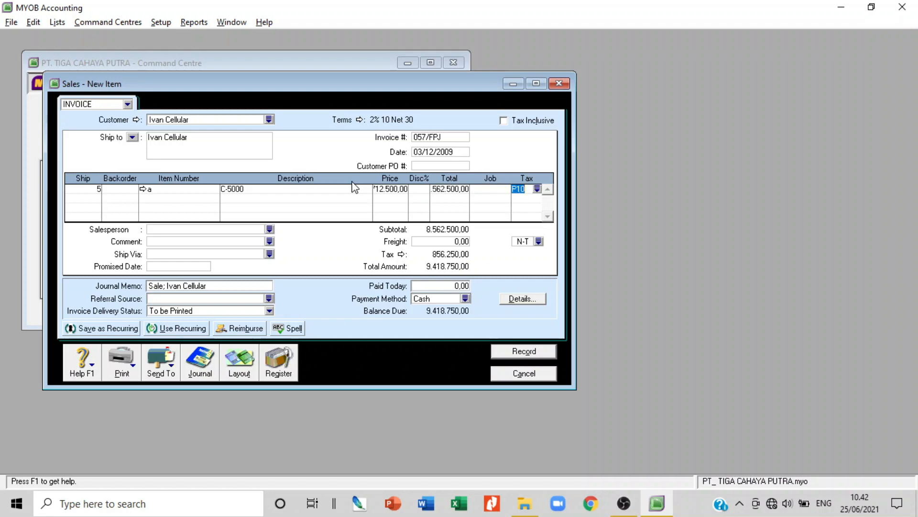
key(Tab)
key(Tab)
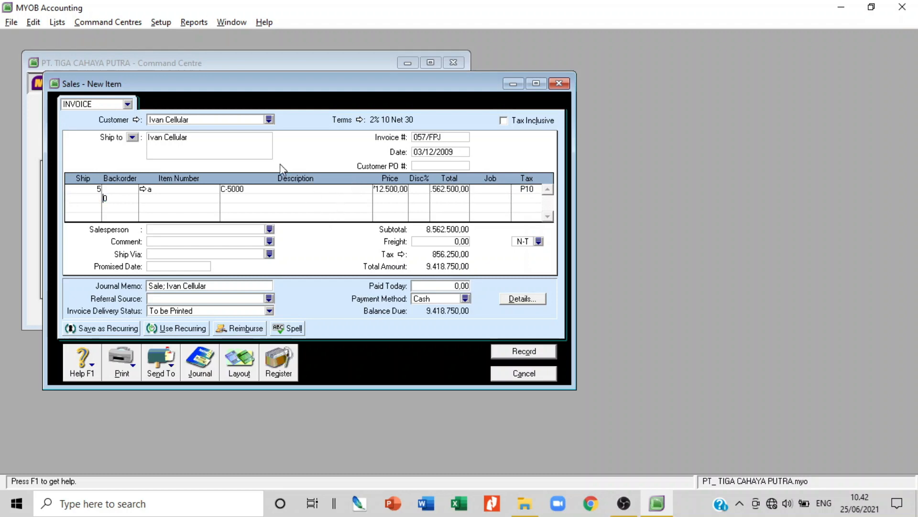
Add line 2: ship 7 of item b (G-2100) at 2.625.000
click(91, 200)
text(7)
key(Tab)
key(Tab)
key(Tab)
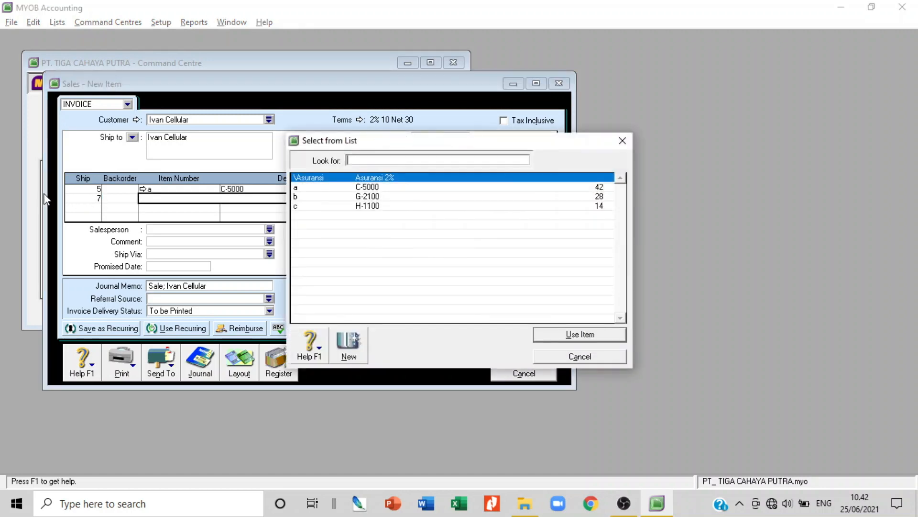
double_click(372, 197)
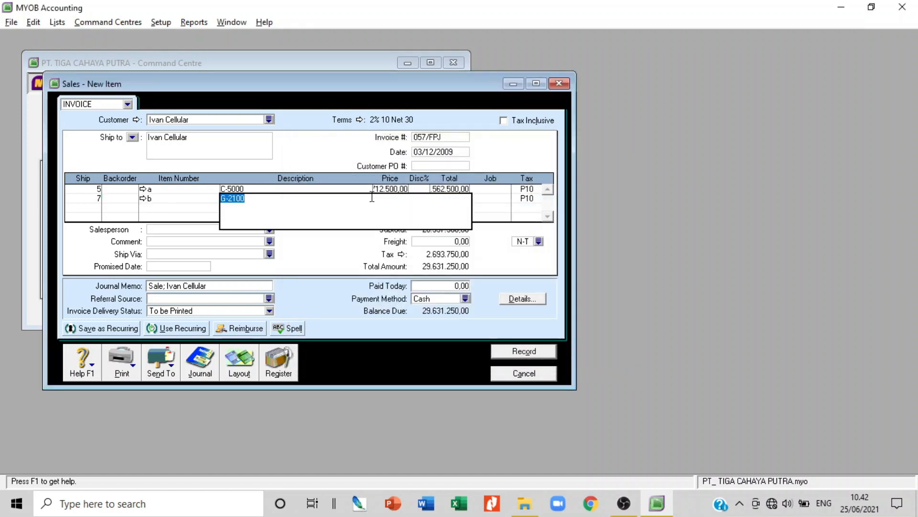
key(Tab)
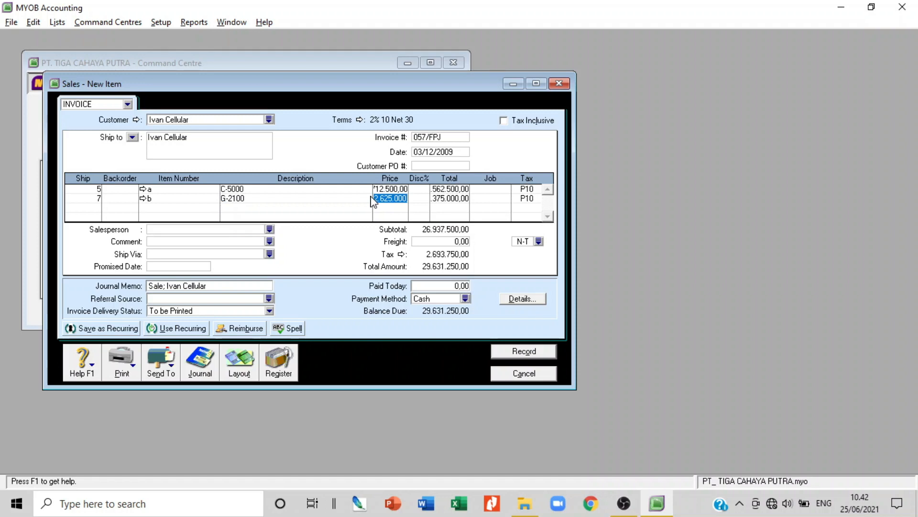
key(Tab)
key(Tab)
key(Tab)
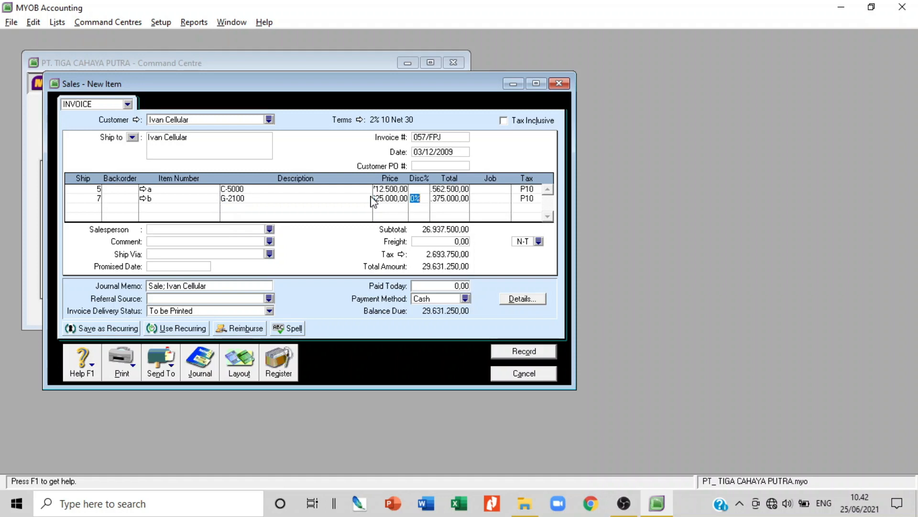
key(Tab)
key(Tab)
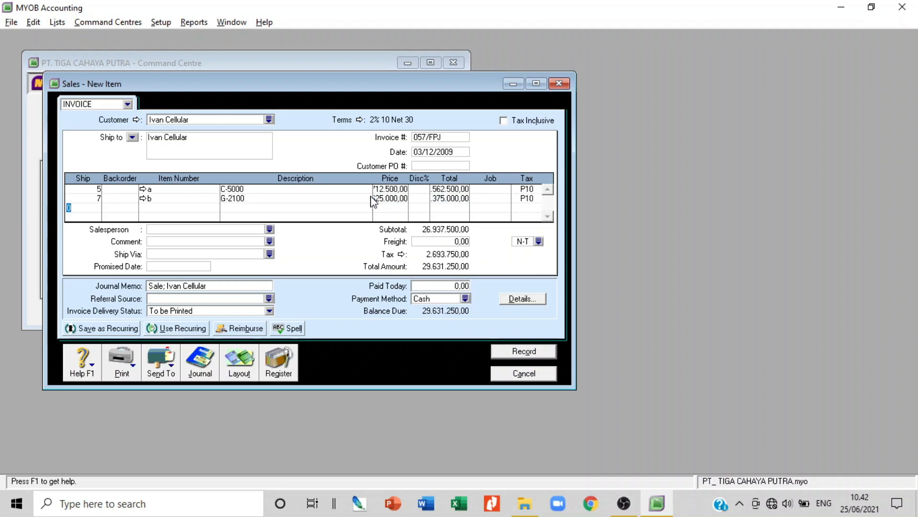
Add line 3: ship 2 of item c (H-1100) at 4.000.000
text(2)
key(Tab)
key(Tab)
key(Tab)
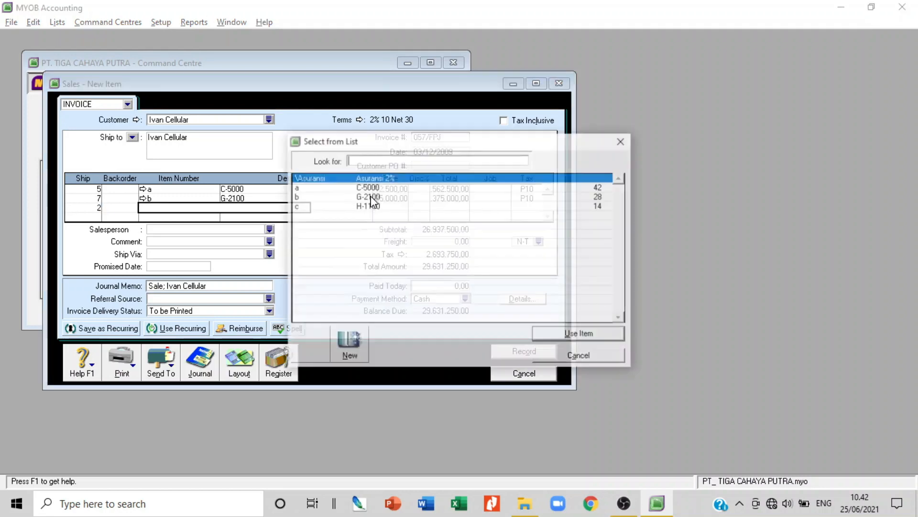
double_click(371, 206)
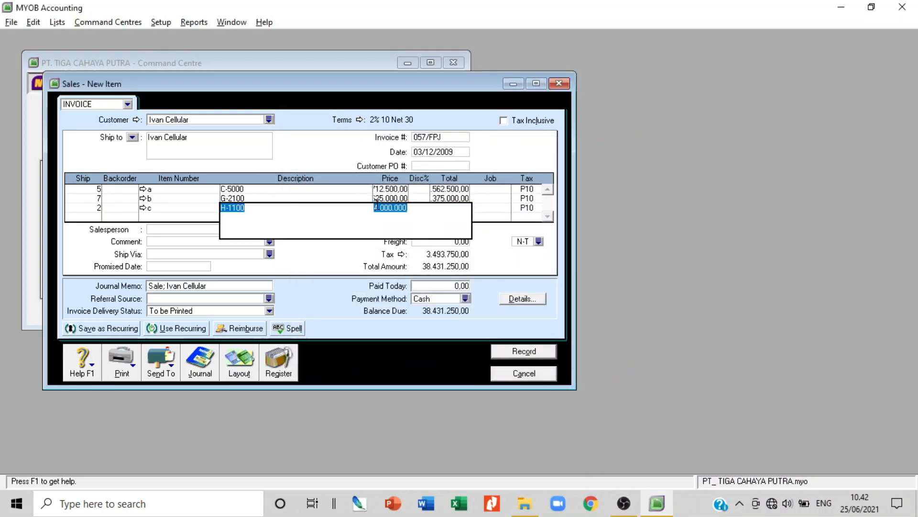
key(Tab)
key(Tab)
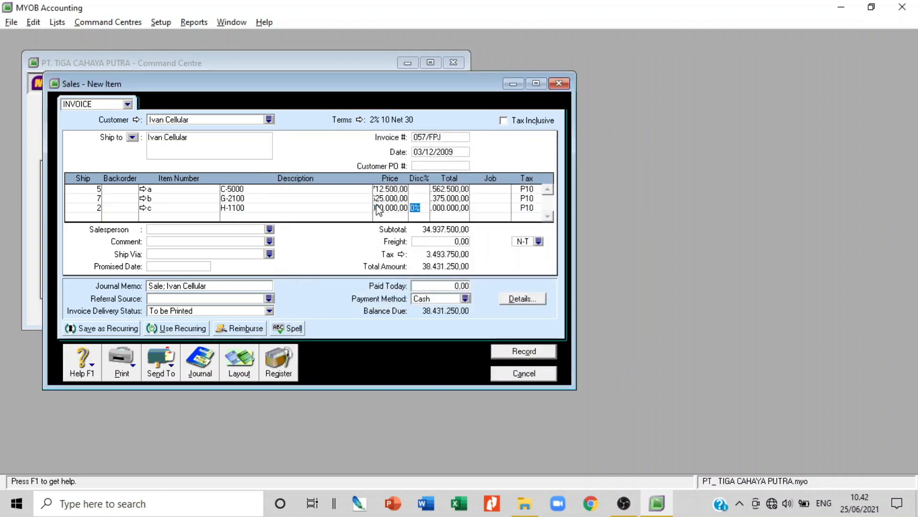
click(400, 210)
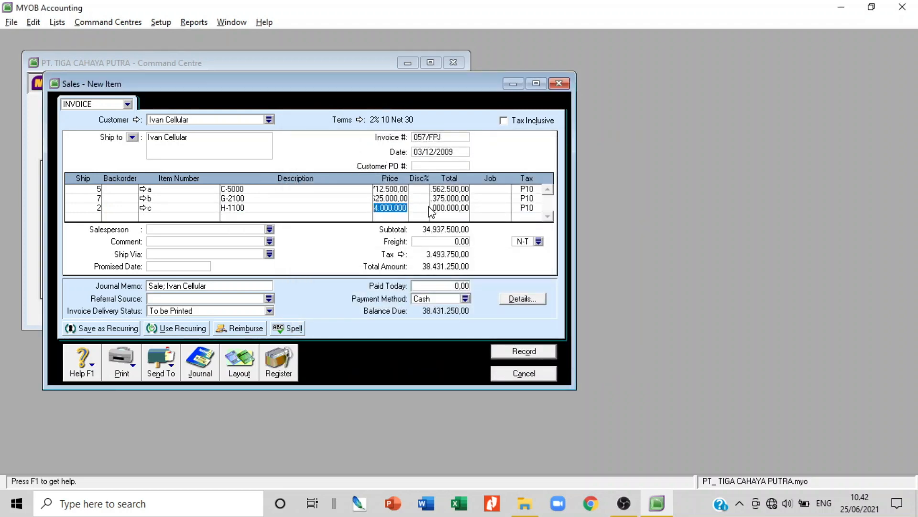
key(Tab)
key(Tab)
key(Tab)
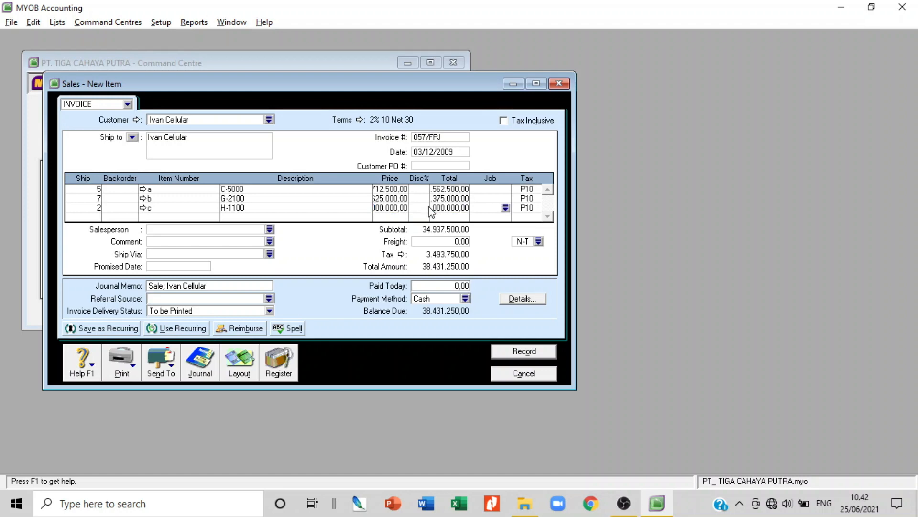
key(Tab)
key(Tab)
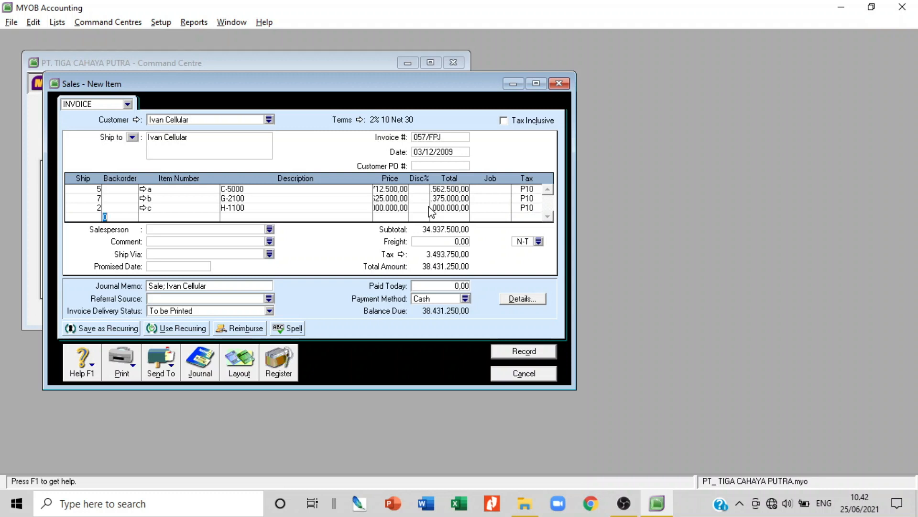
Enter comment 010.000-09.00000057 on the invoice and open the journal recap with Ctrl+R
click(219, 242)
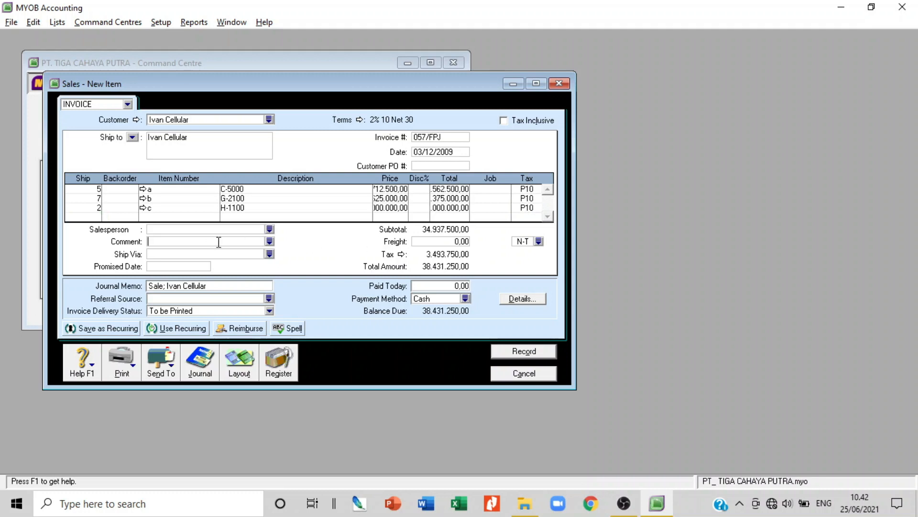
text(010.)
text(000)
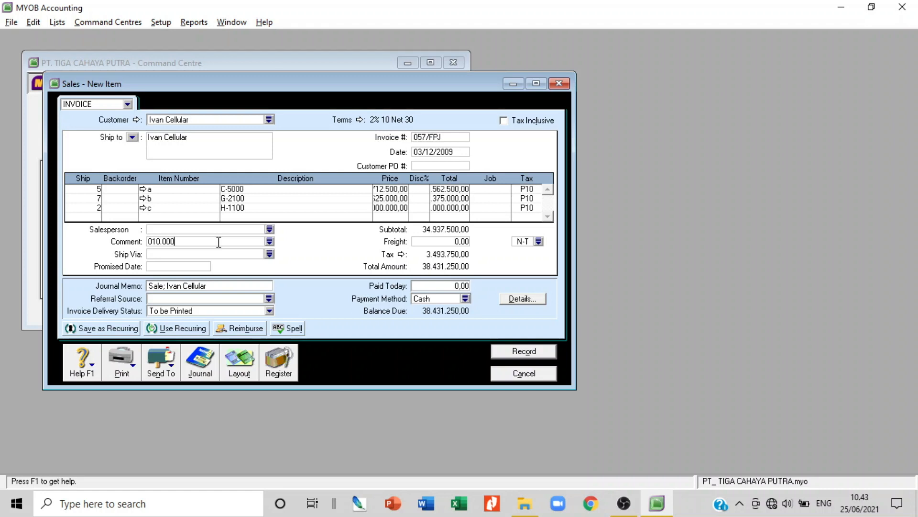
text(-09.00000057)
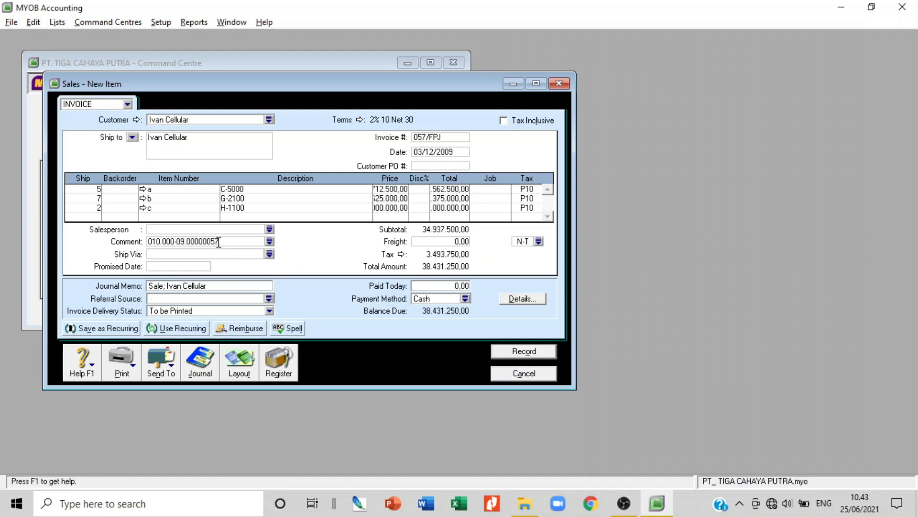
key(Tab)
key(Tab)
key(ctrl+r)
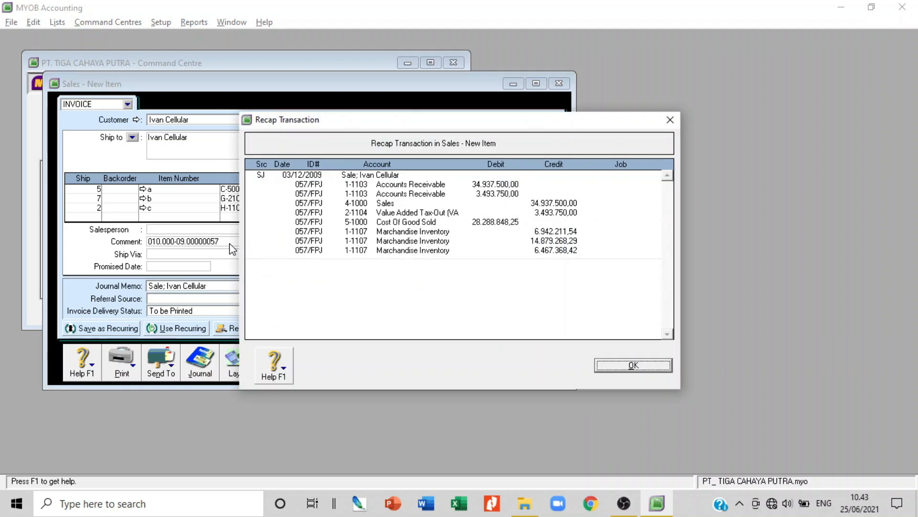
Close the 057/FPJ transaction recap, then close and confirm closing the Ivan Cellular invoice
click(658, 368)
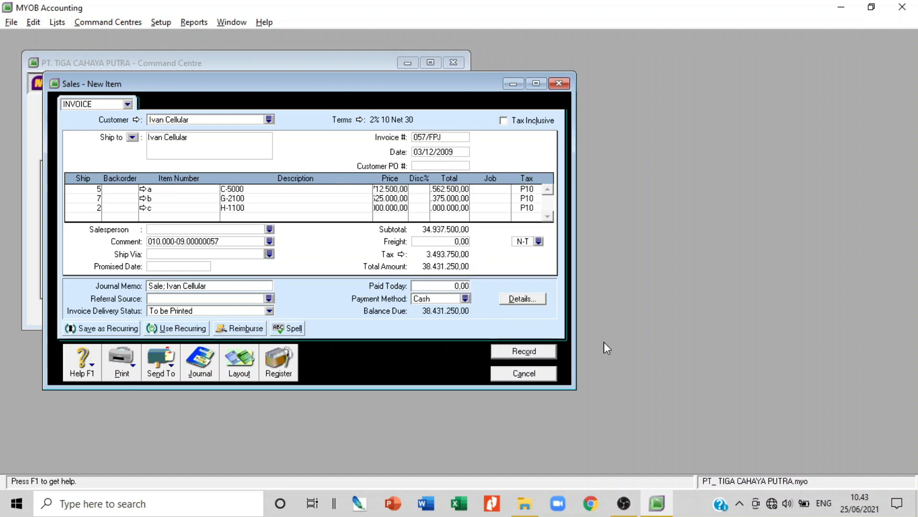
click(524, 376)
click(411, 310)
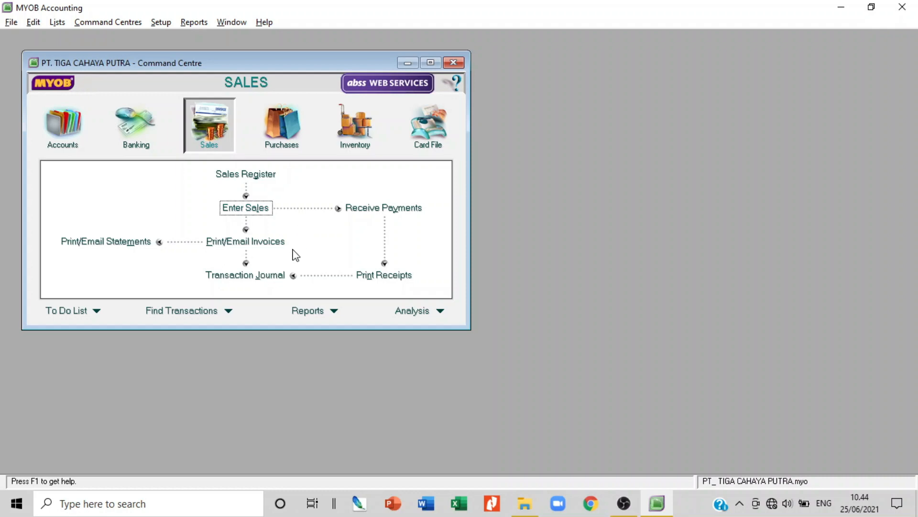
Begin a new sales invoice for PT Meteor Abadi and accept its 2% 10 Net 30 terms
click(255, 207)
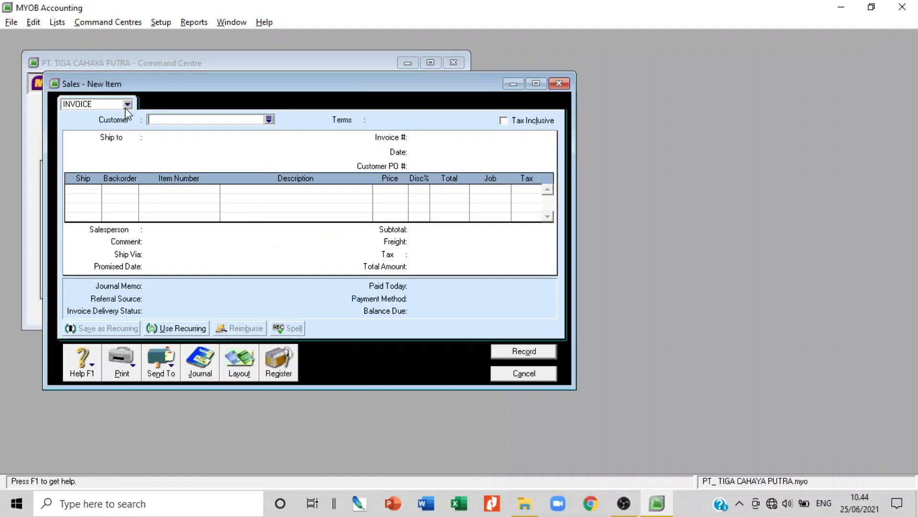
click(269, 119)
double_click(357, 205)
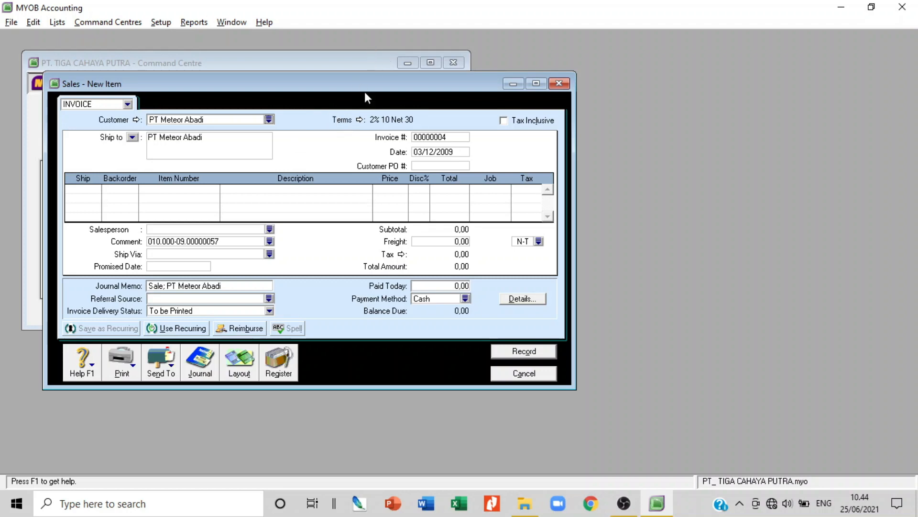
click(360, 119)
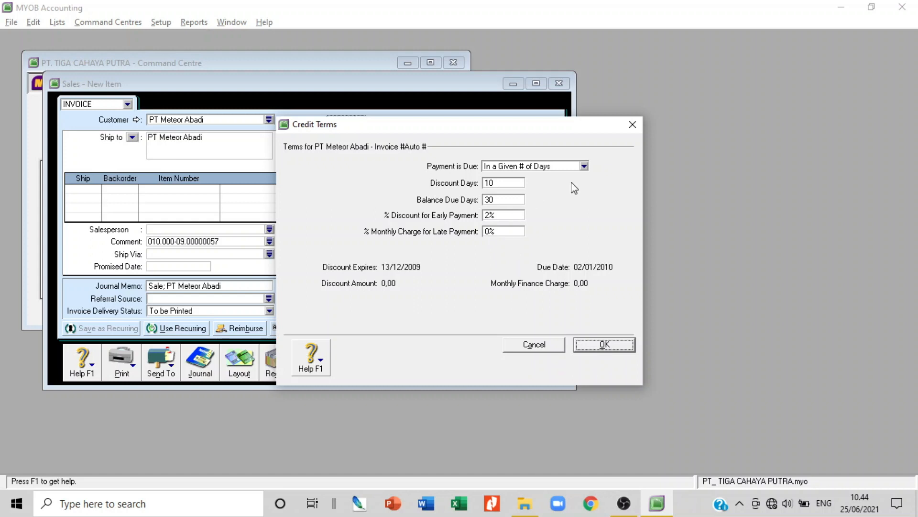
click(590, 350)
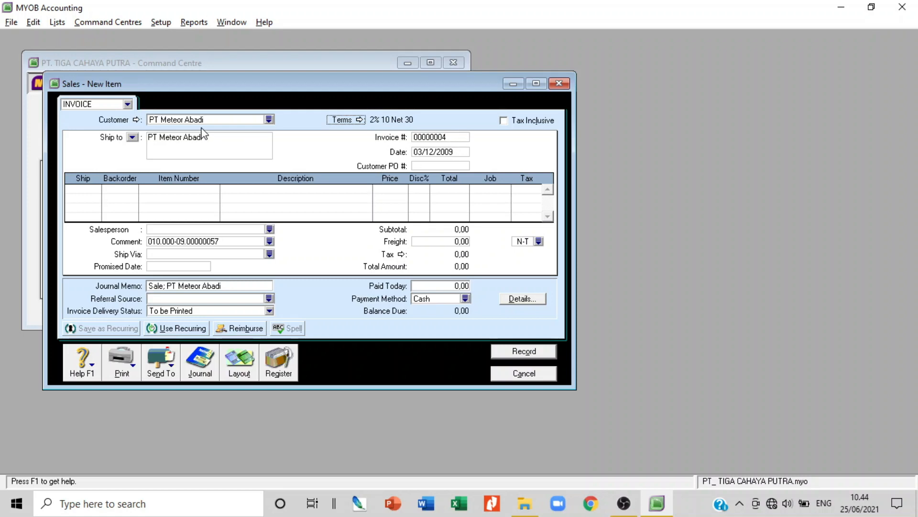
Set the invoice number to 058/FPJ and change the date's day to give 04/12/2009
click(451, 138)
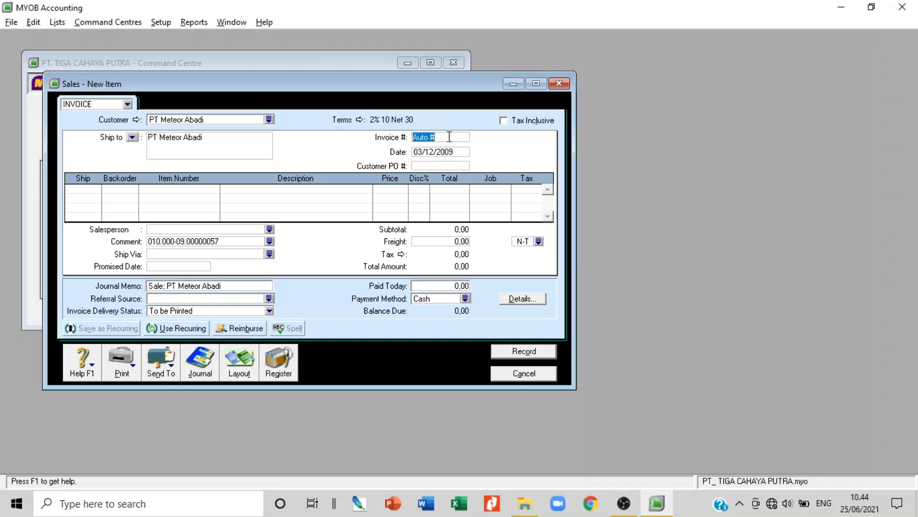
text(0)
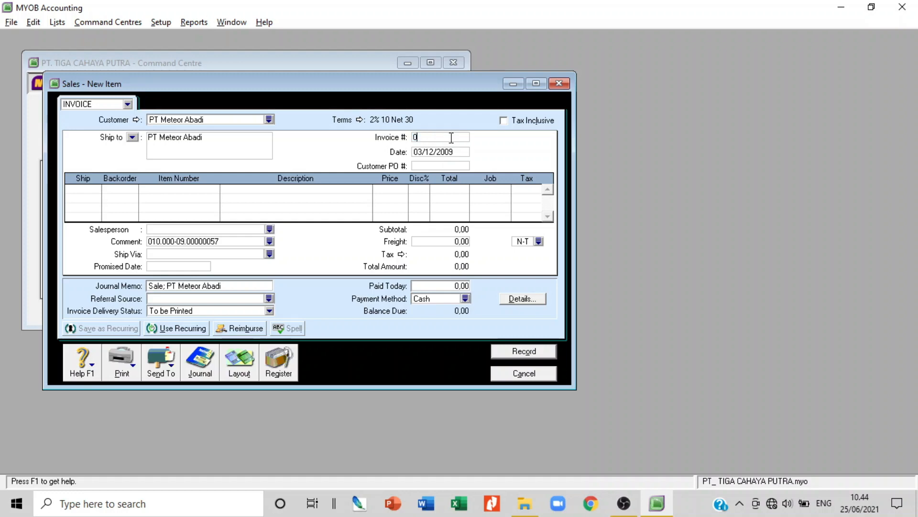
text(58/FPJ)
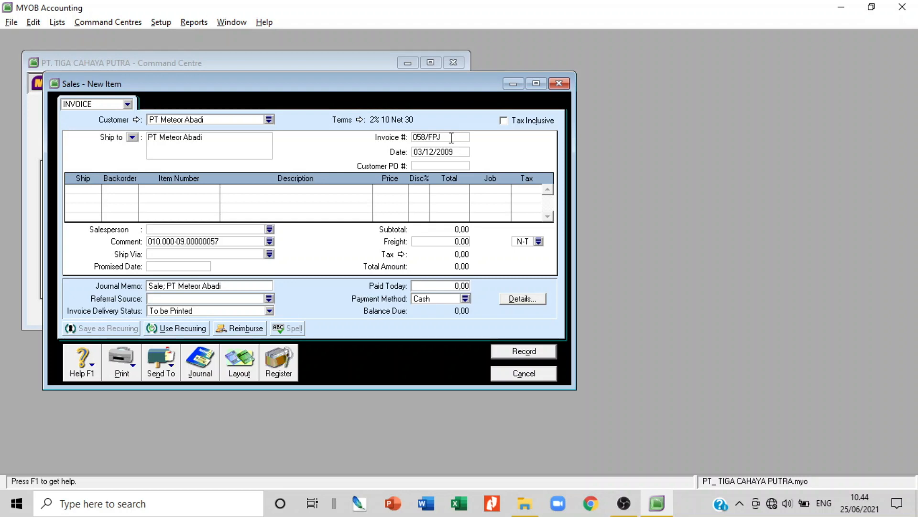
key(Tab)
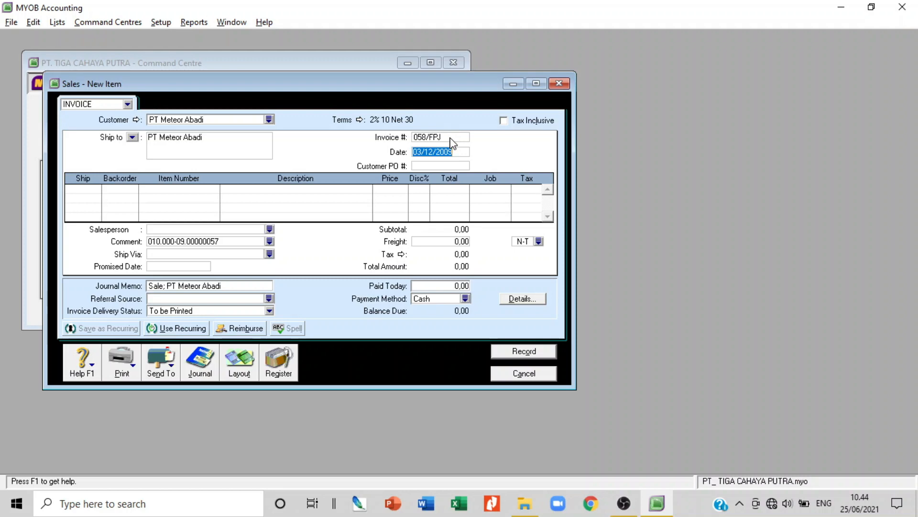
key(Left)
key(Left)
key(Left)
key(Left)
key(Left)
key(Left)
key(Left)
key(Left)
key(BackSpace)
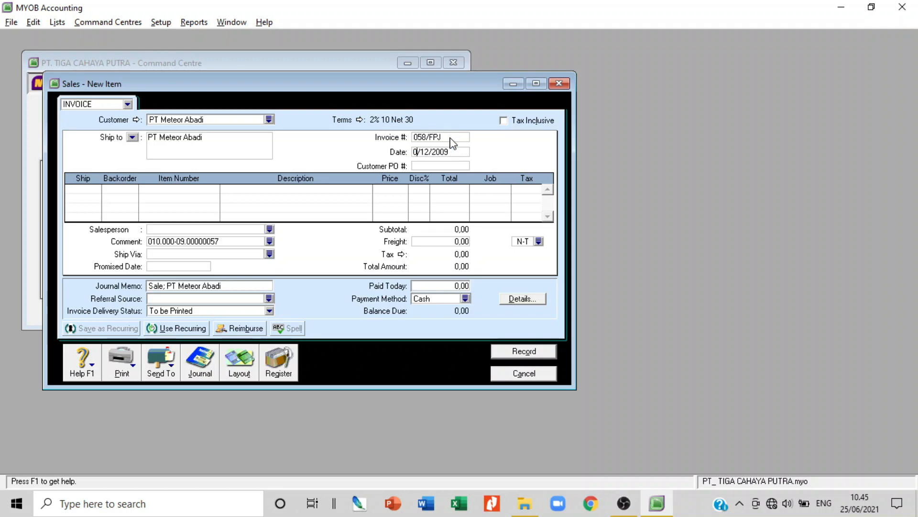
text(4)
key(Tab)
key(Tab)
Fill the first line with 12 of item C-5000 at 1.712.500
text(12)
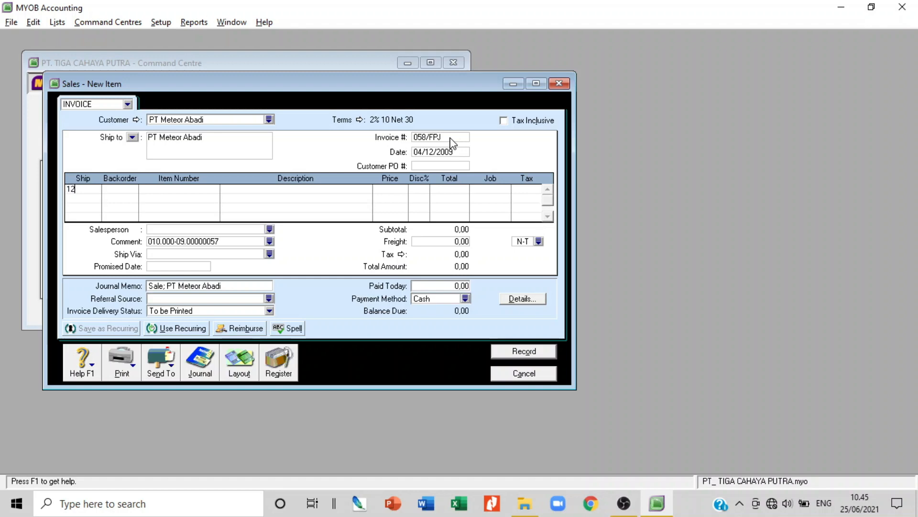
key(Tab)
key(Tab)
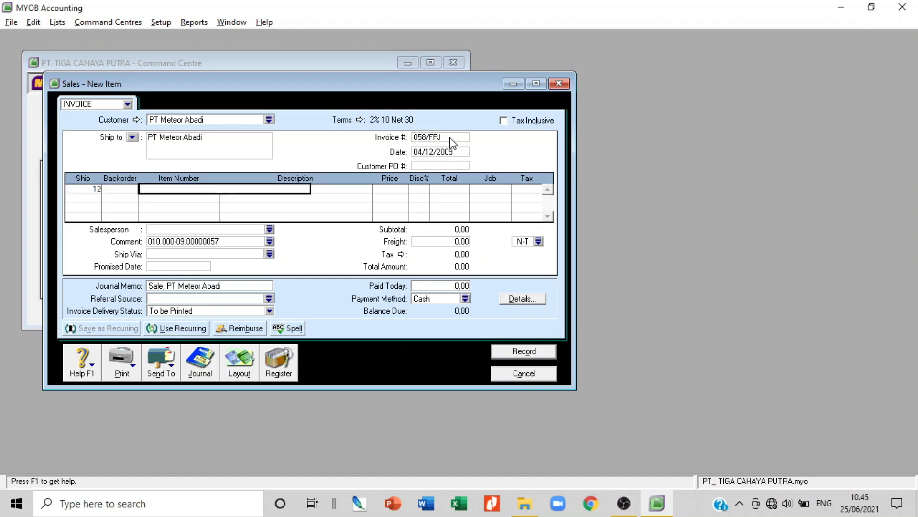
key(Tab)
text(a)
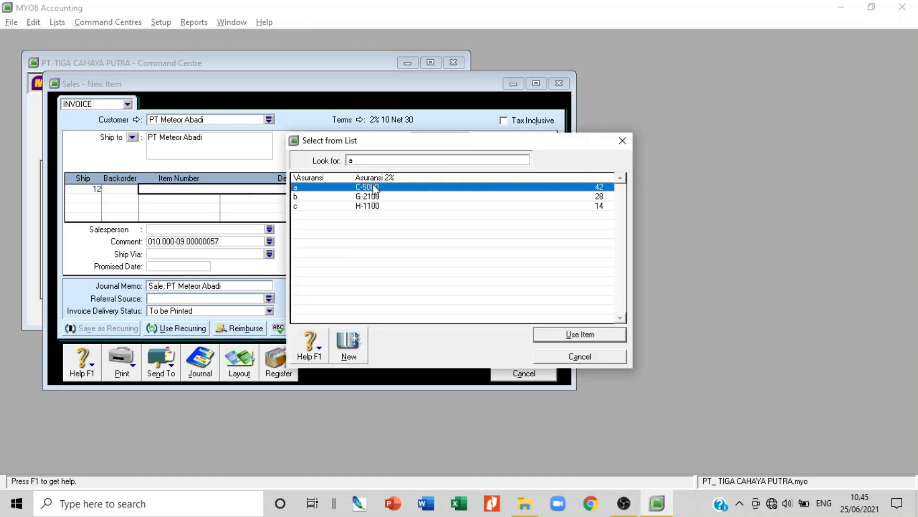
key(Return)
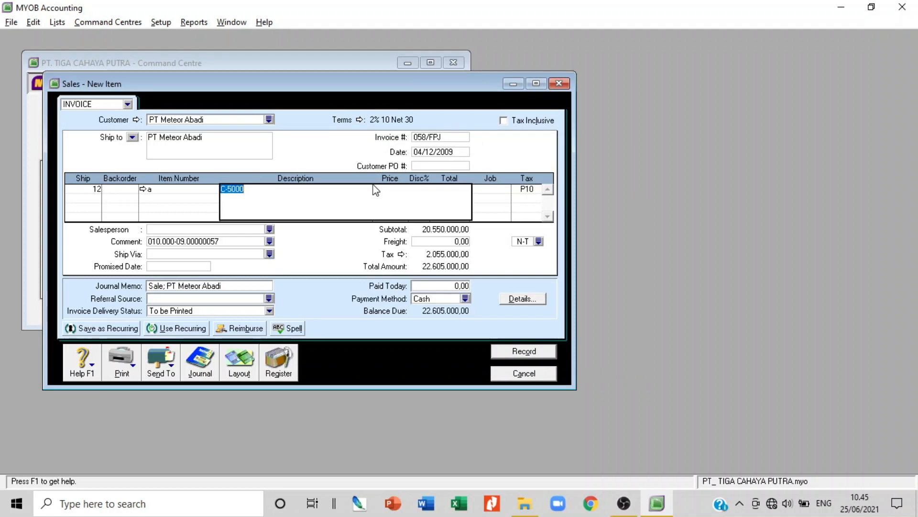
key(Tab)
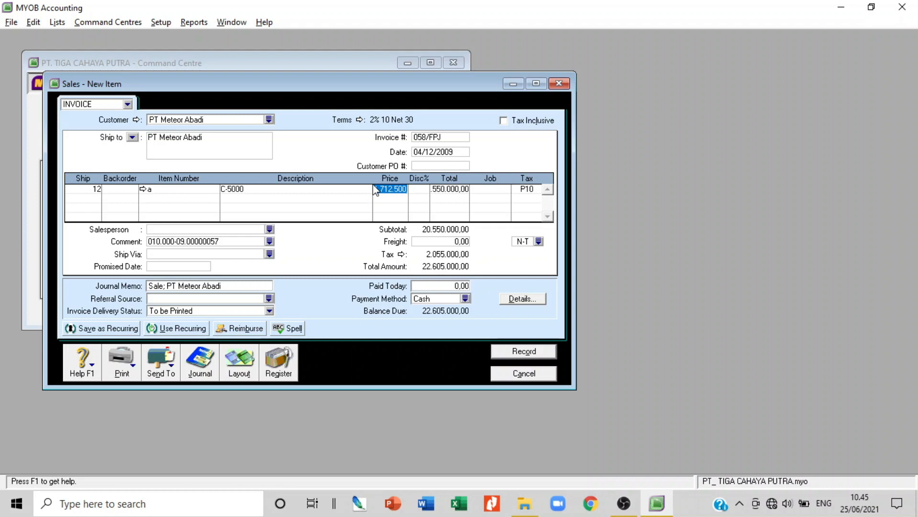
key(Tab)
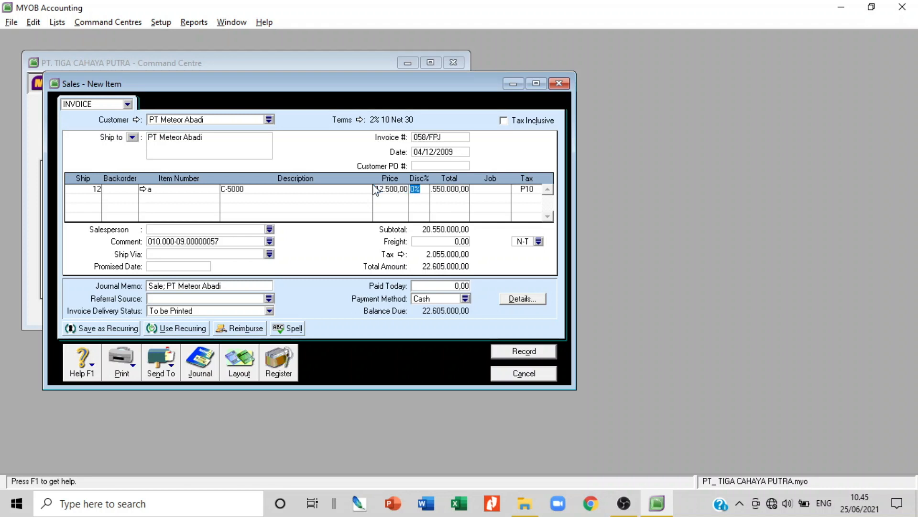
key(Tab)
key(Tab)
key(Tab)
key(Tab)
Add a second line of 10 units of item G-2100 at 625.000
text(10)
key(Tab)
key(Tab)
key(Tab)
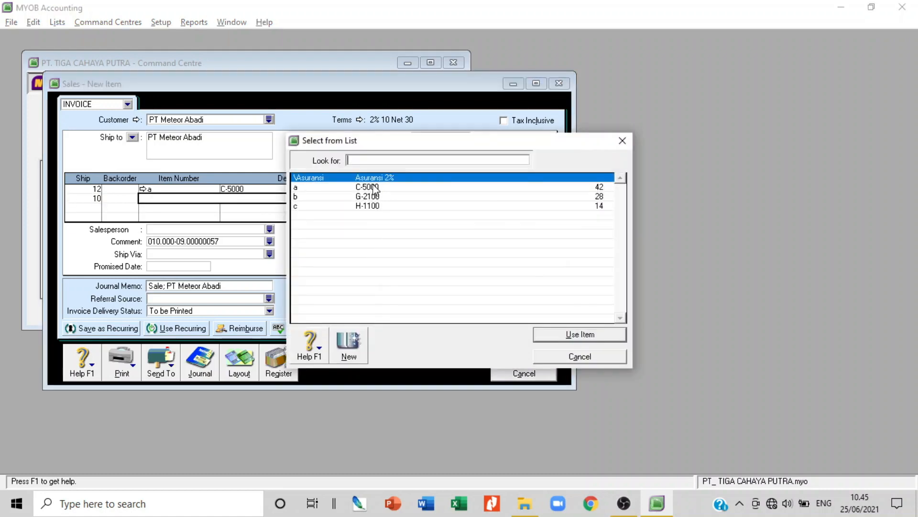
double_click(372, 196)
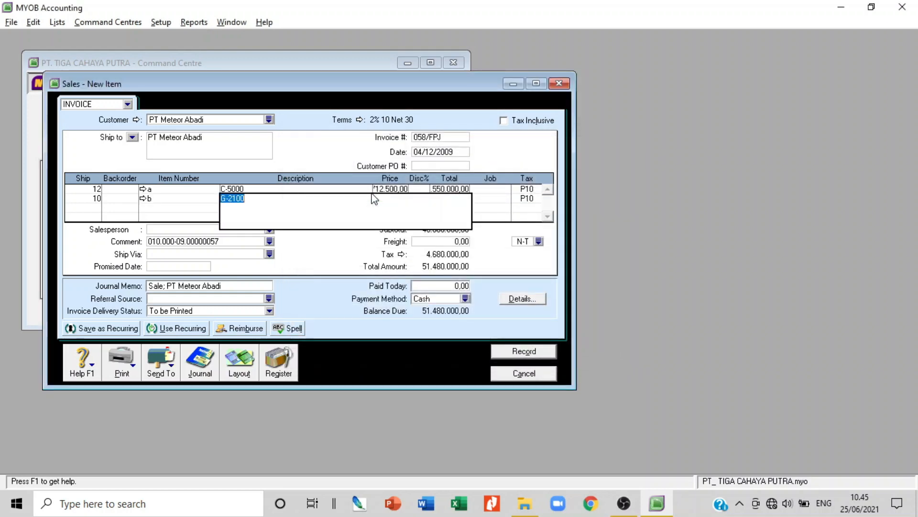
key(Tab)
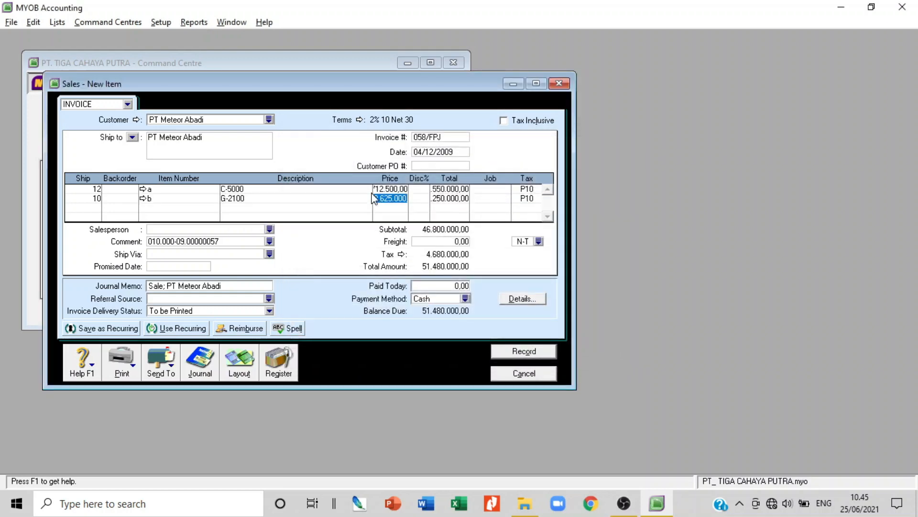
key(Tab)
key(Tab)
key(Tab)
key(Tab)
Add a third line of 5 units of item H-1100 with 0% discount
key(Tab)
text(2)
key(BackSpace)
text(5)
key(Tab)
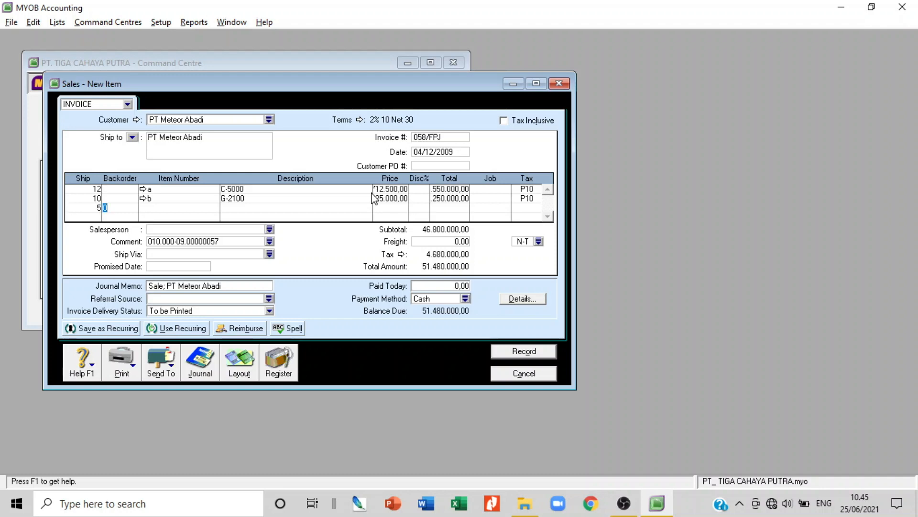
key(Tab)
key(Tab)
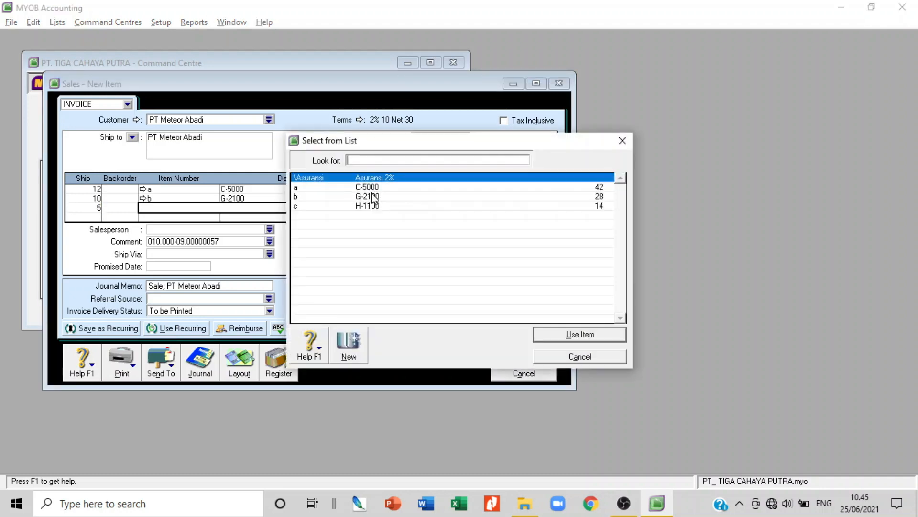
double_click(375, 206)
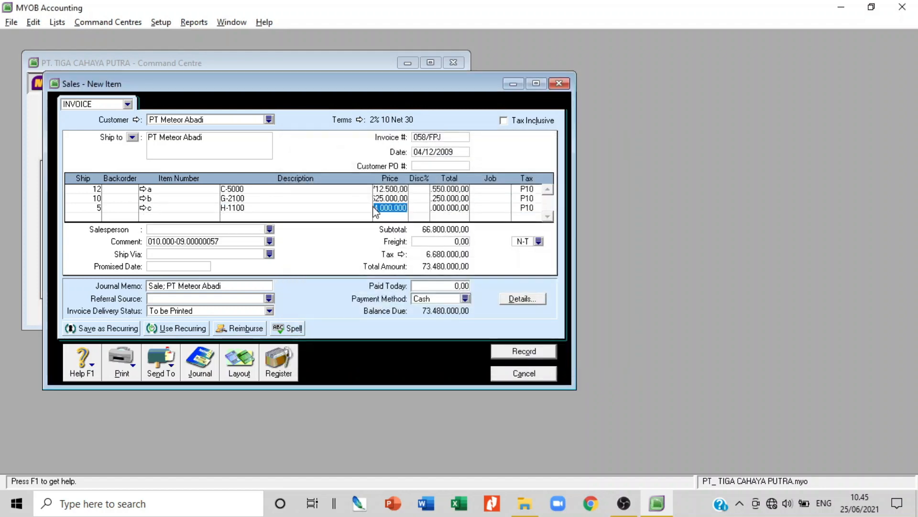
key(Tab)
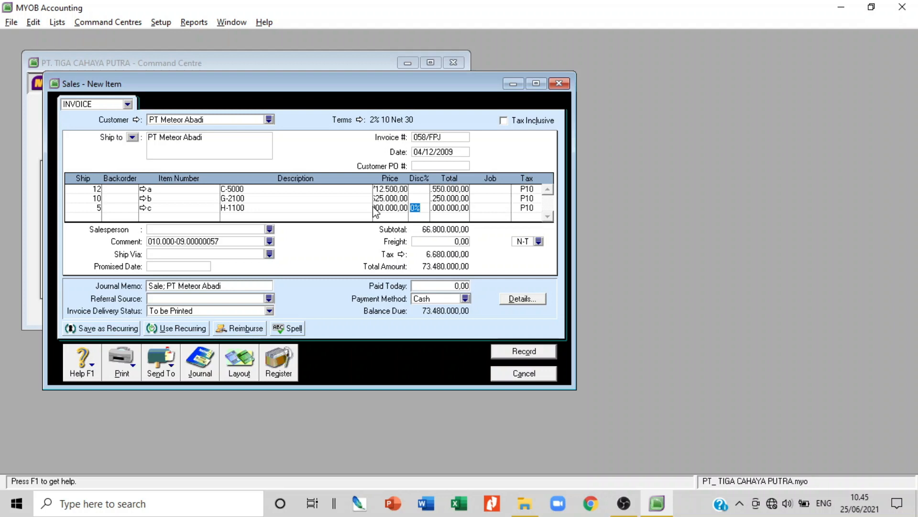
key(Tab)
key(Tab)
key(Tab)
key(Tab)
key(Tab)
key(Tab)
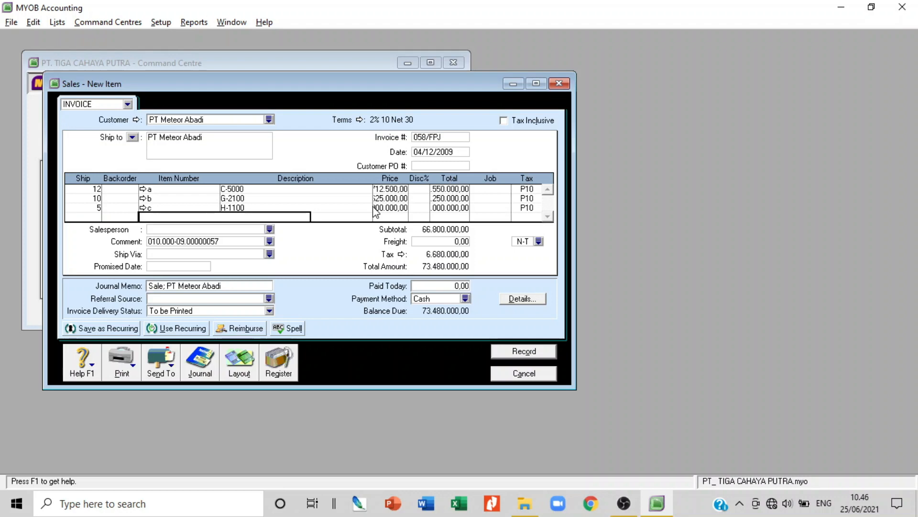
key(Tab)
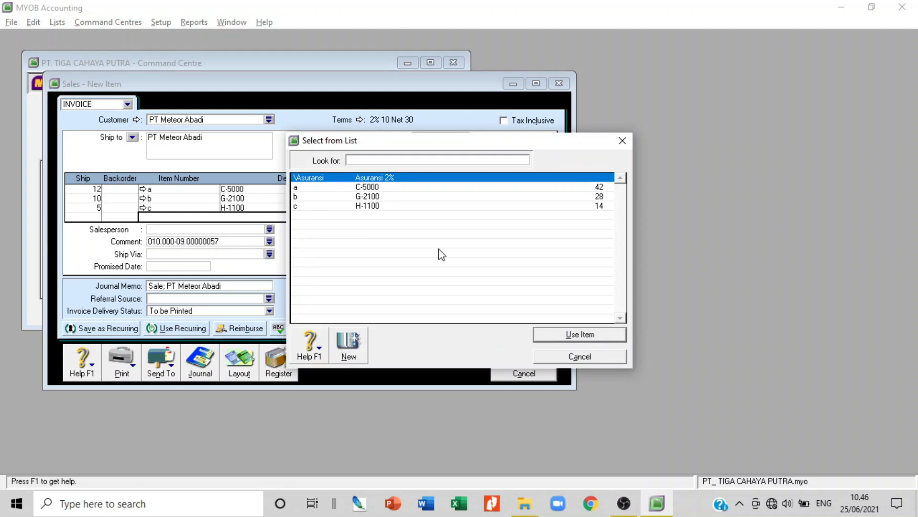
Dismiss the item list, insert a subtotal line, then erase the unsaved 058/FPJ invoice
click(577, 357)
right_click(319, 213)
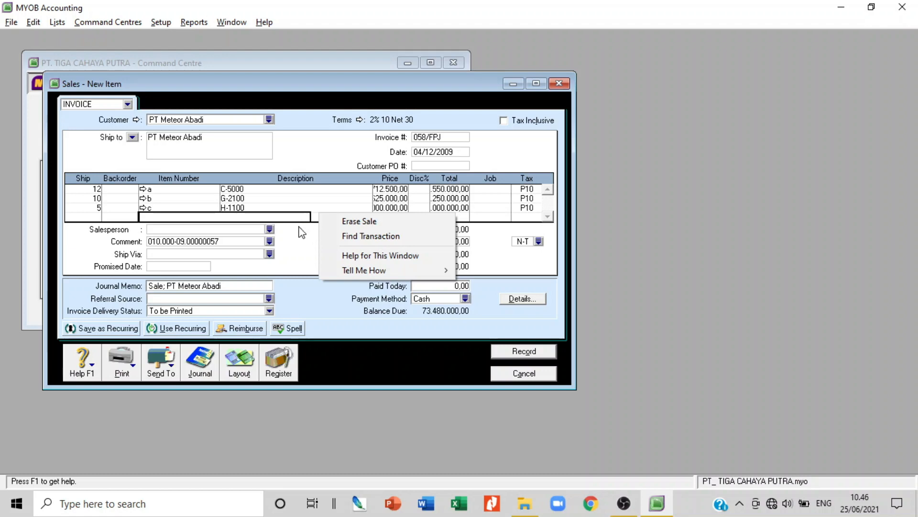
click(321, 207)
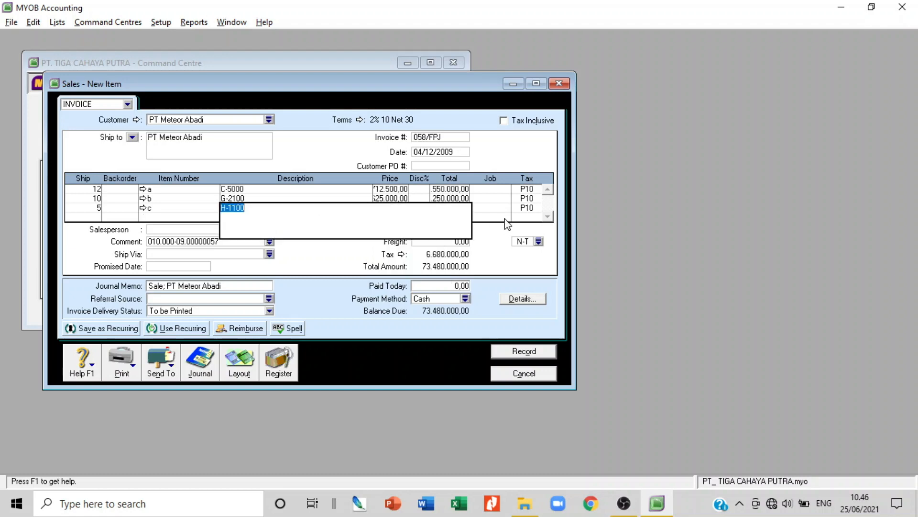
right_click(420, 220)
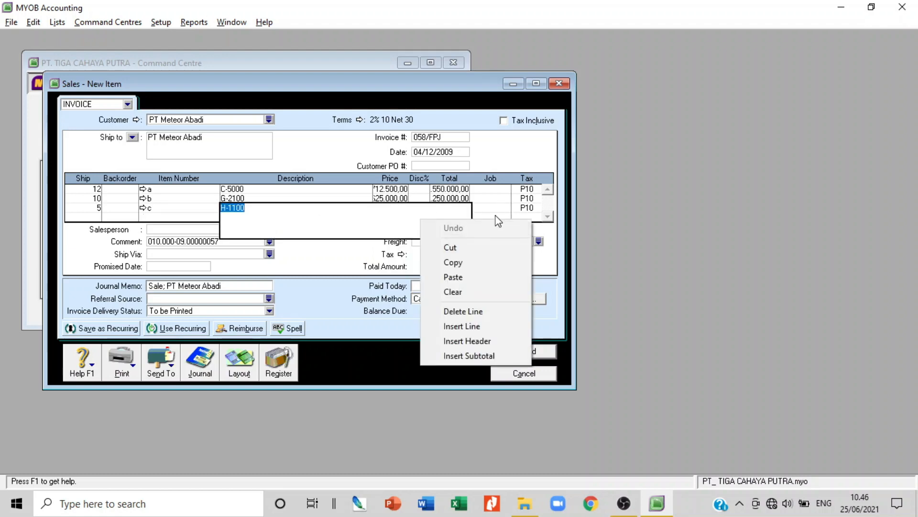
click(471, 355)
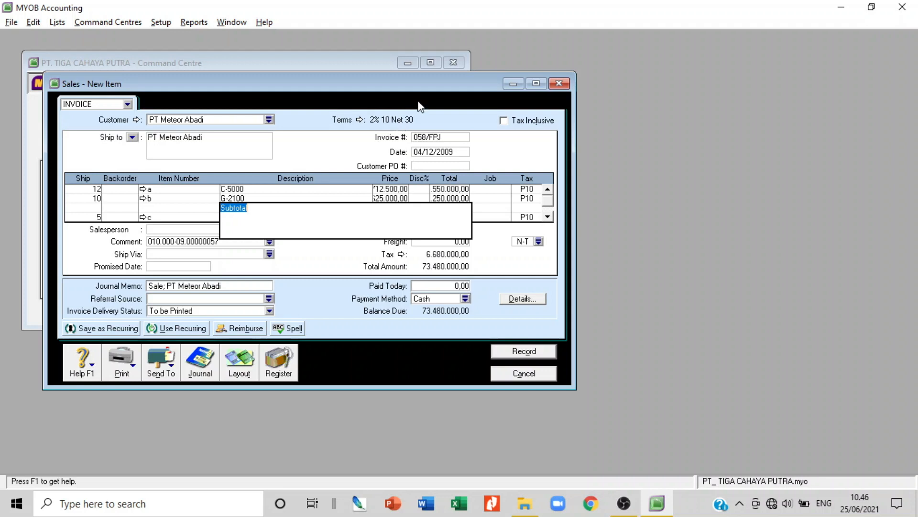
key(Escape)
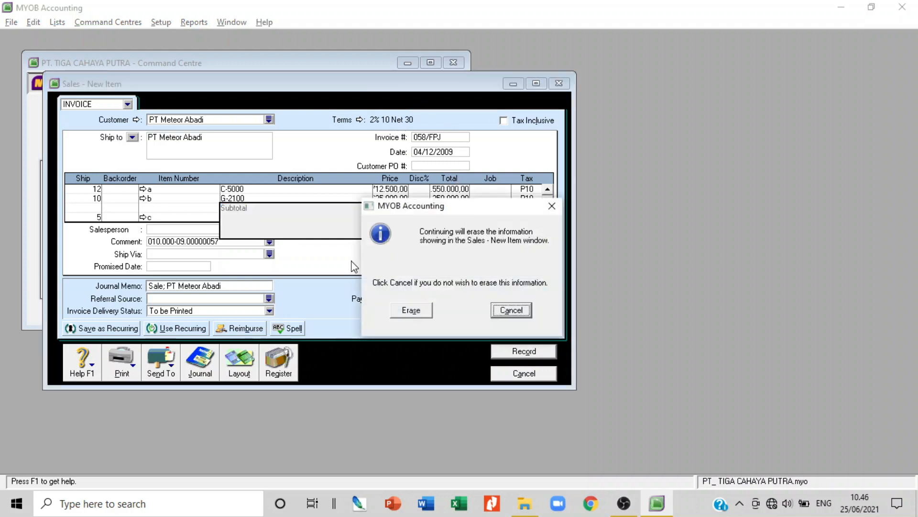
click(409, 311)
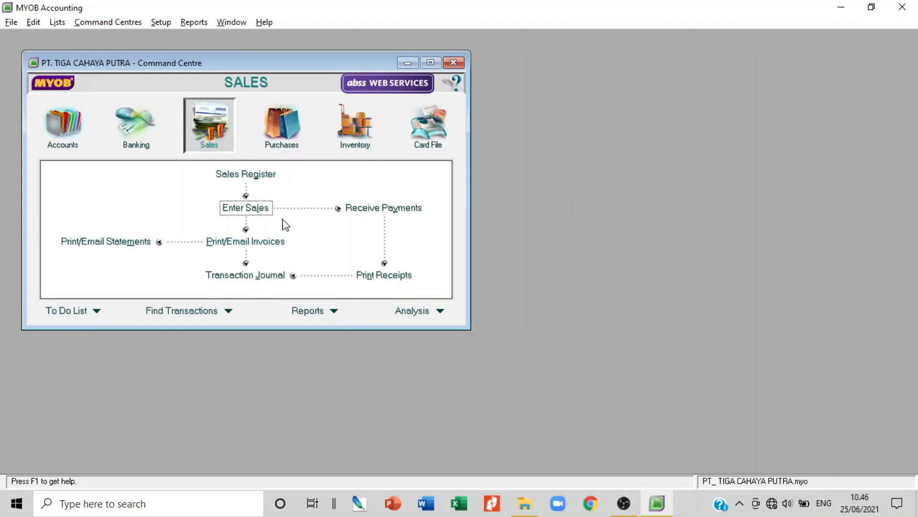
From the Sales Command Centre, begin a fresh sales invoice and bring up the customer Select from List
click(250, 207)
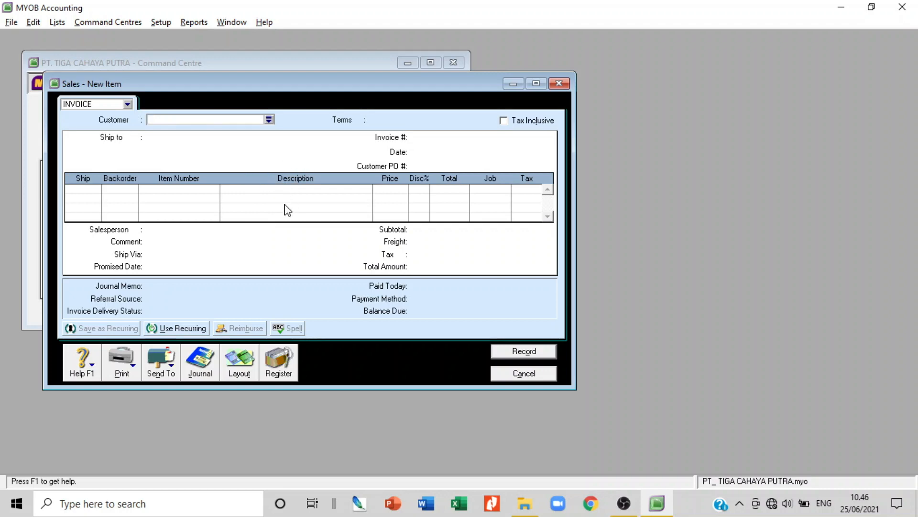
click(269, 119)
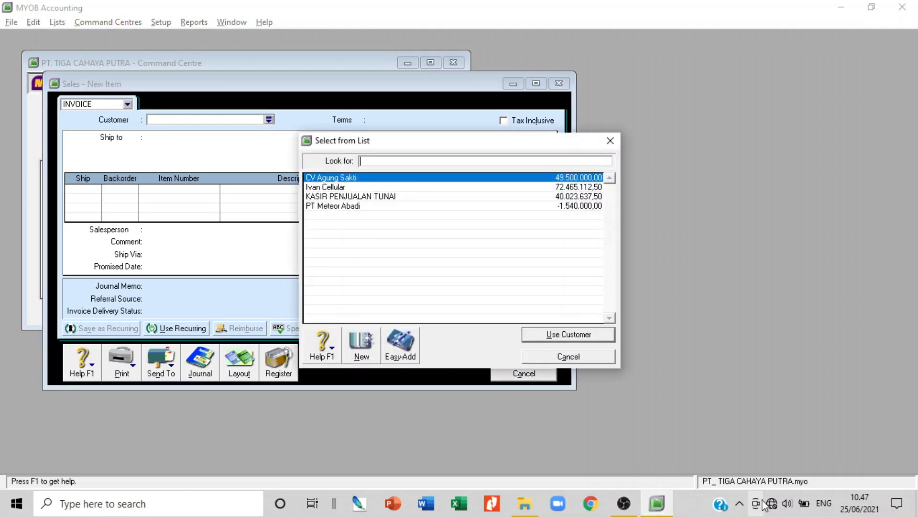
key(alt+Tab)
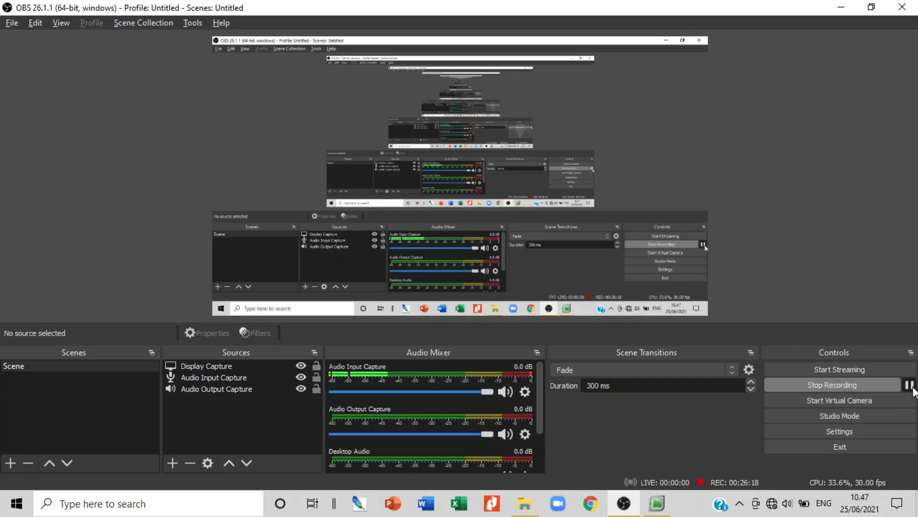
key(alt+Tab)
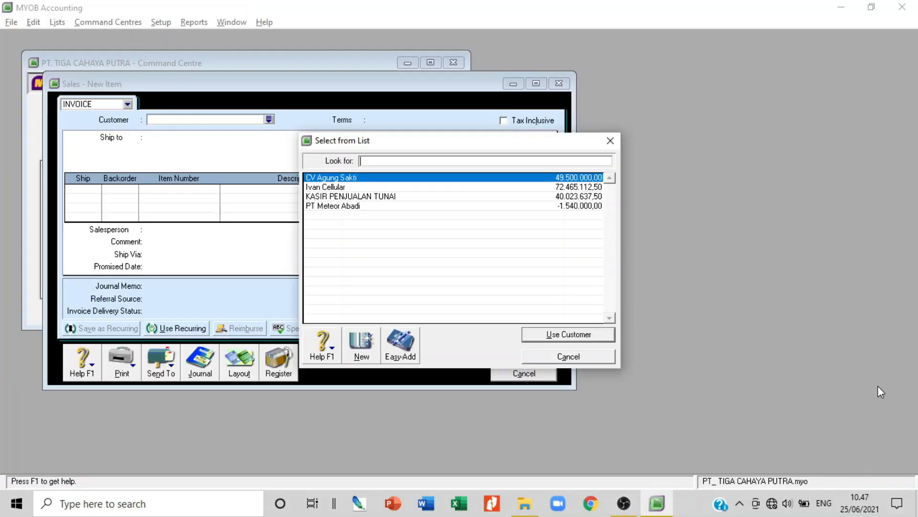
Cancel the customer list and discard the blank sales invoice
click(595, 357)
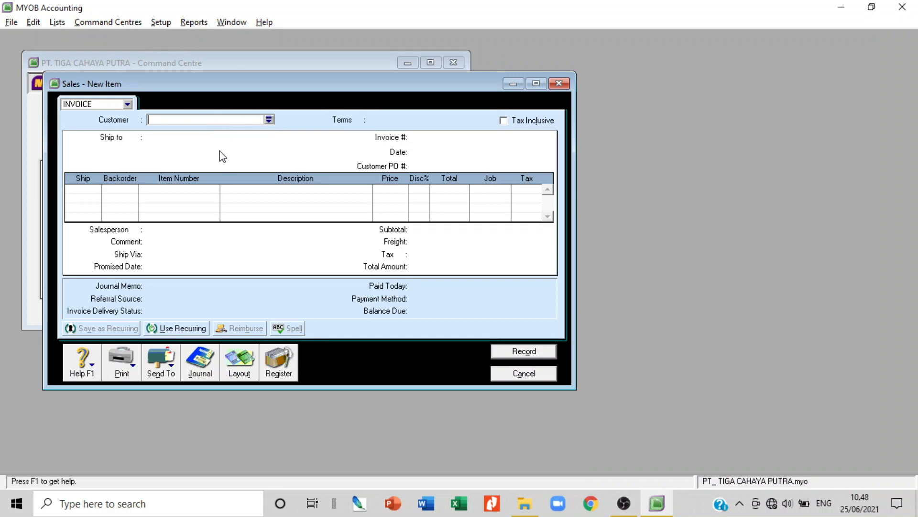
click(529, 375)
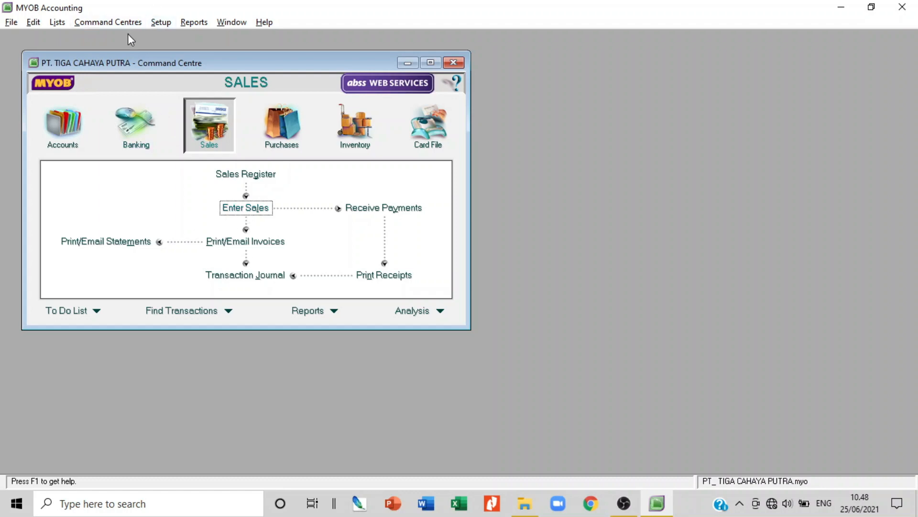
Review the Purchases linked accounts settings, then close them
click(160, 22)
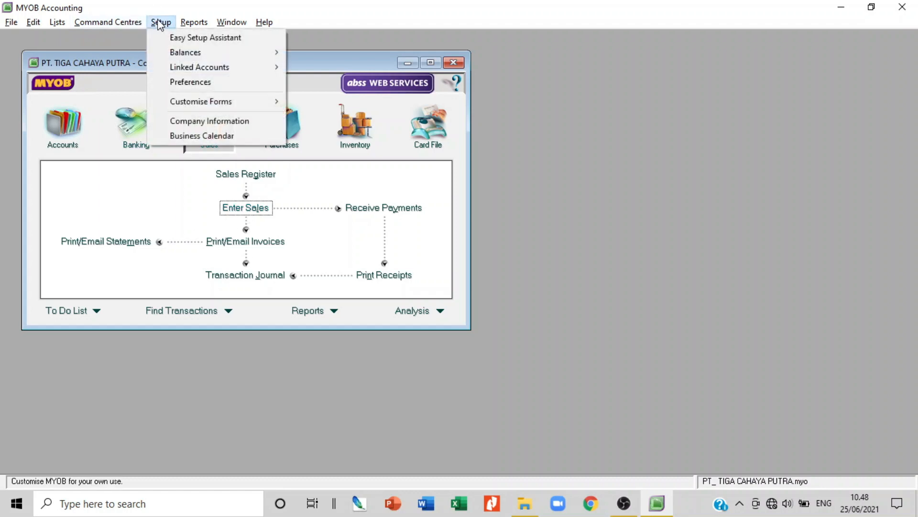
mouse_move(185, 56)
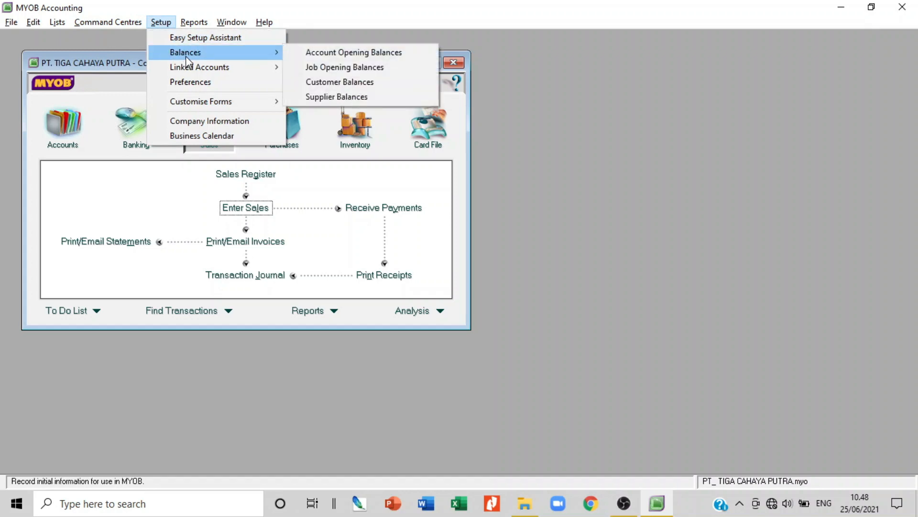
mouse_move(206, 67)
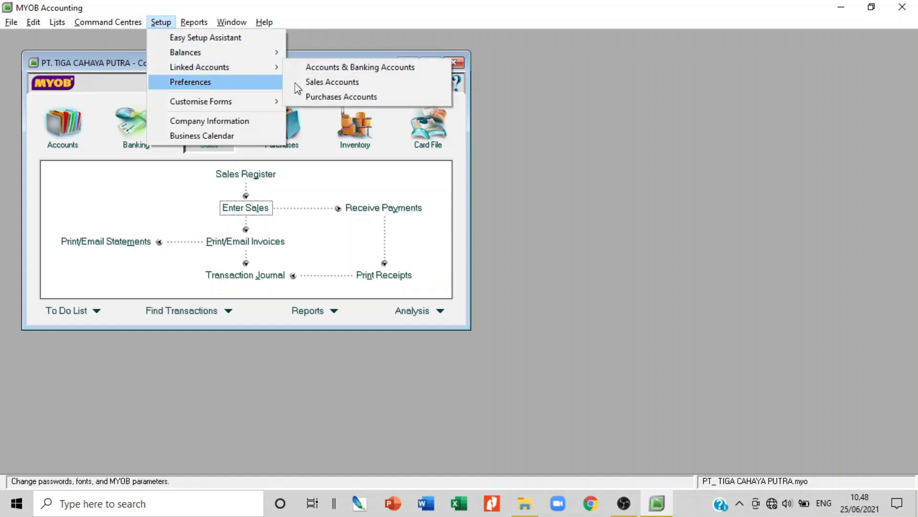
click(336, 95)
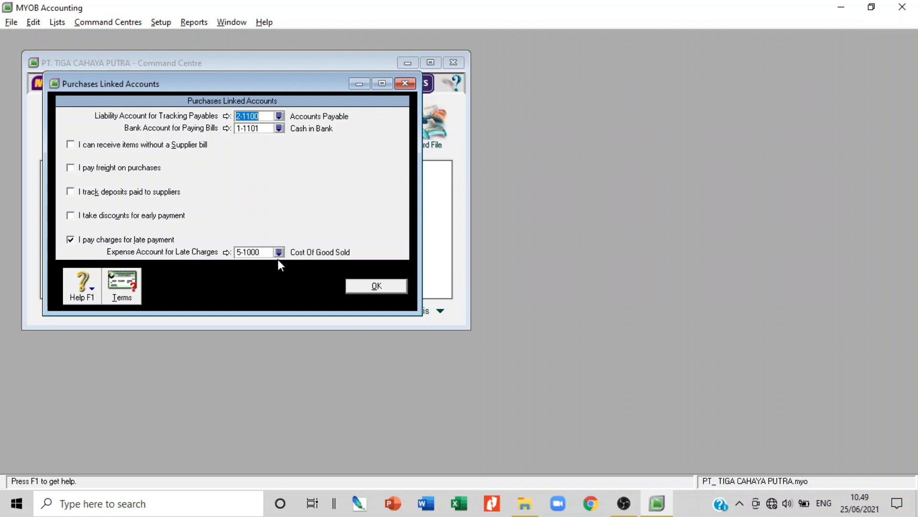
click(377, 285)
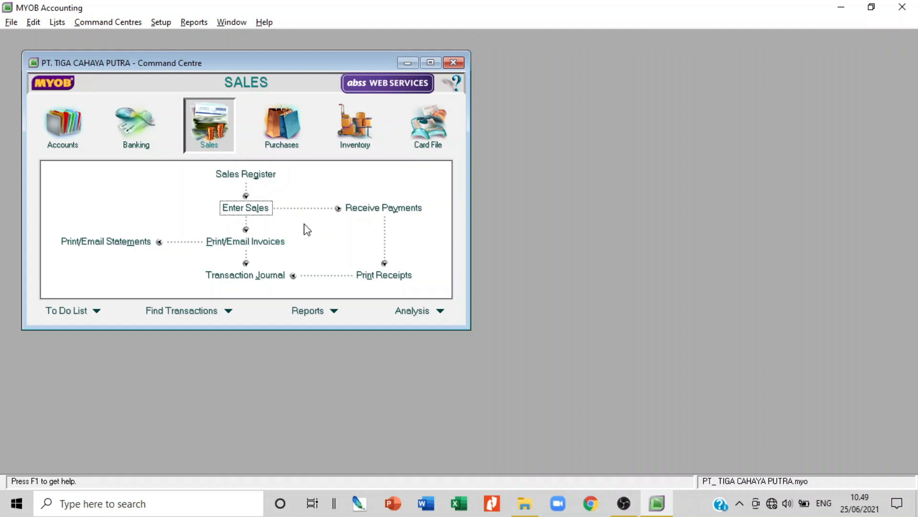
Start a Pay Bills entry for supplier PT Oke Jaya Mandiri
click(268, 126)
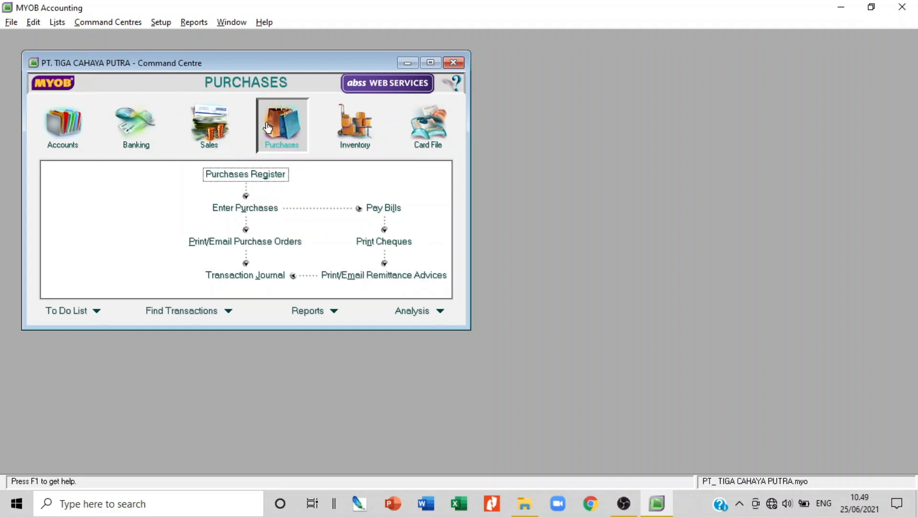
click(390, 214)
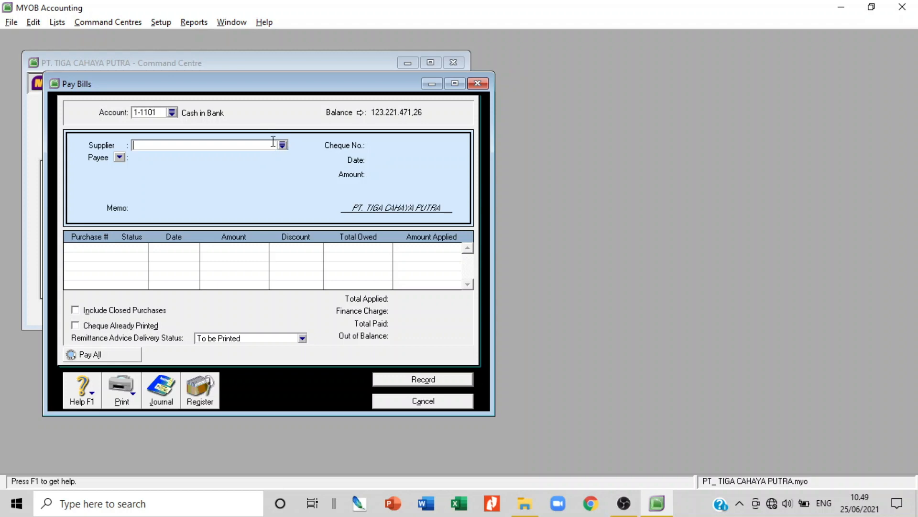
click(282, 145)
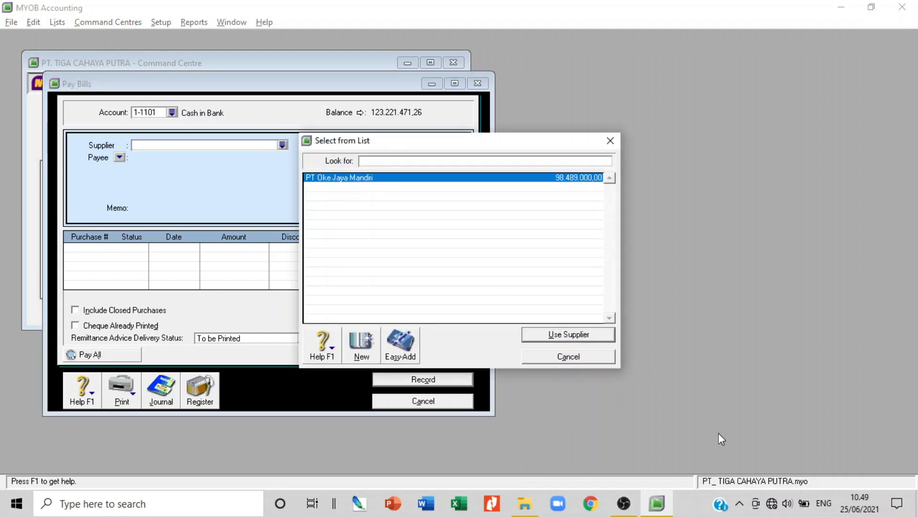
click(557, 336)
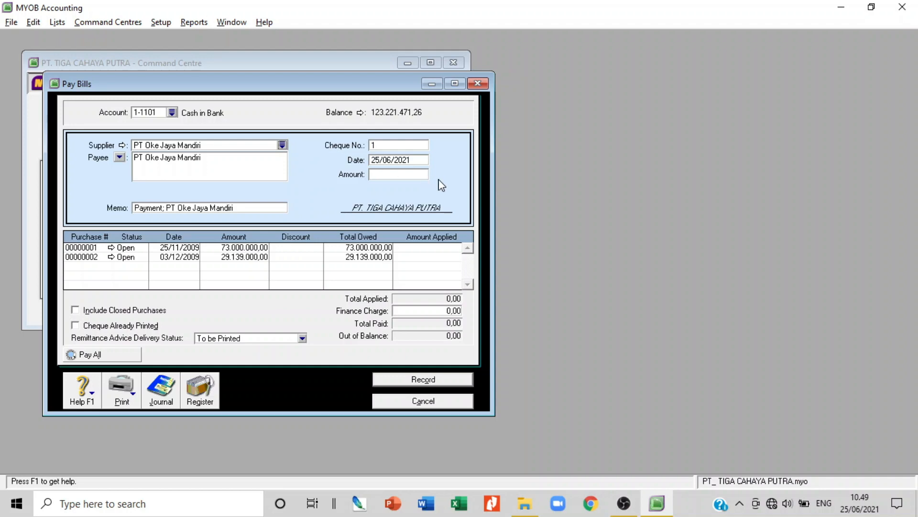
Append DISC 5% to the memo and set cheque 02/BKK dated 04/12/2009
click(268, 206)
click(267, 205)
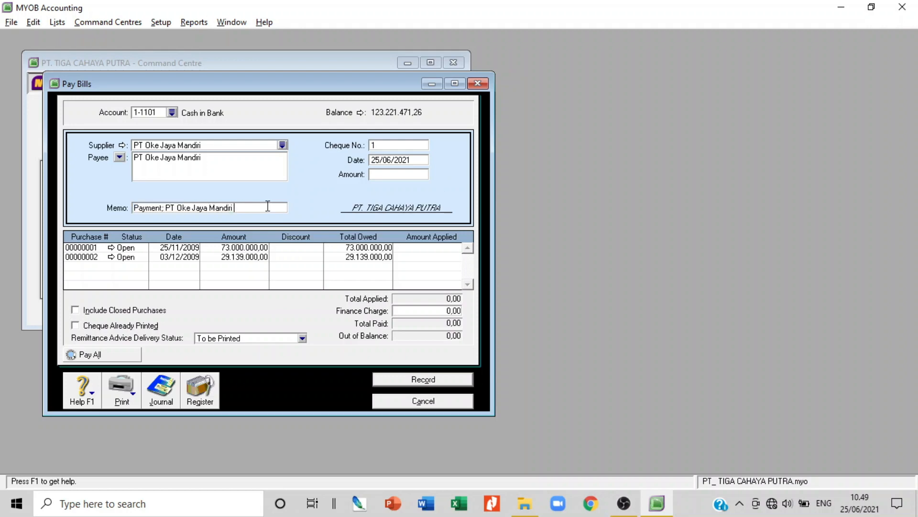
text(DISC 5%)
click(377, 144)
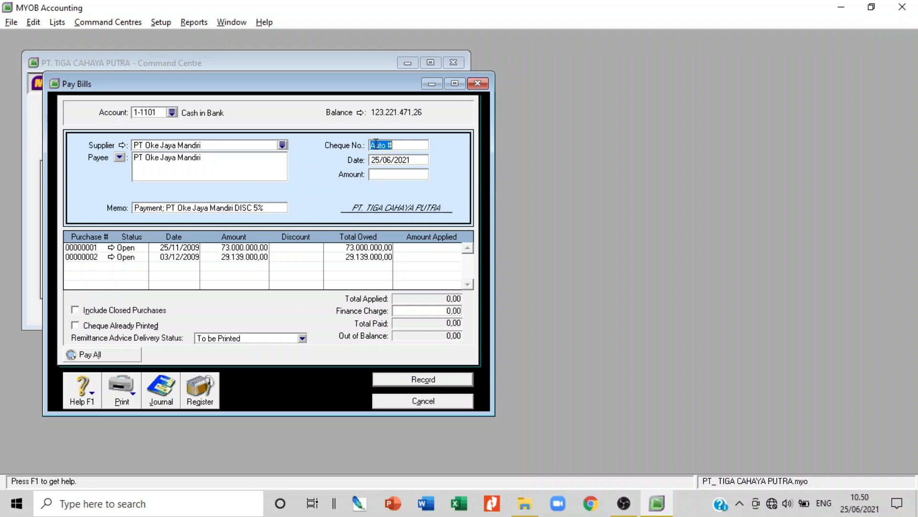
text(02/BKK)
key(Tab)
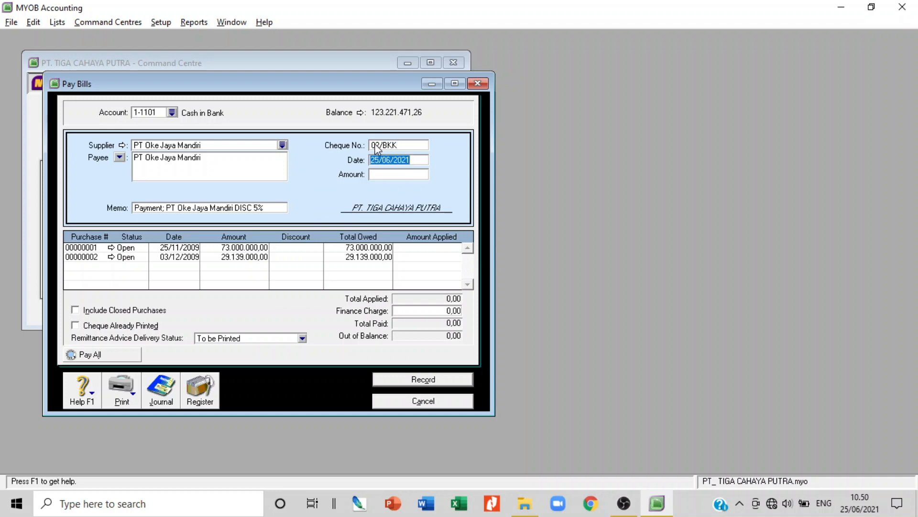
text(04/12/2009)
key(Tab)
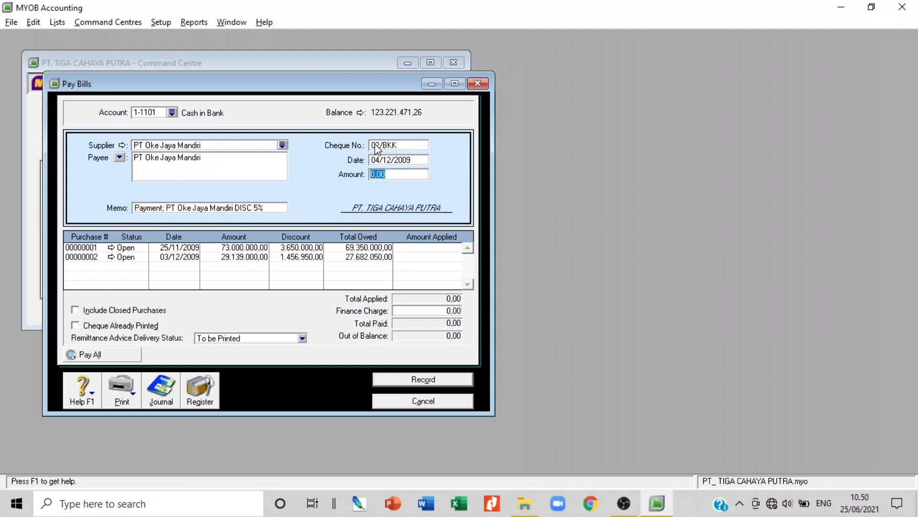
Enter 69350000 as the payment amount and look up purchase 00000001
text(69350000)
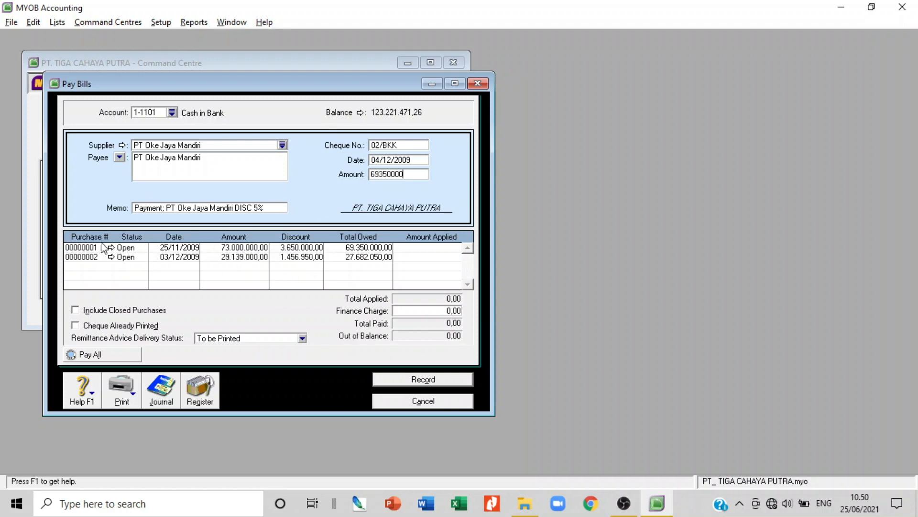
click(82, 248)
click(82, 248)
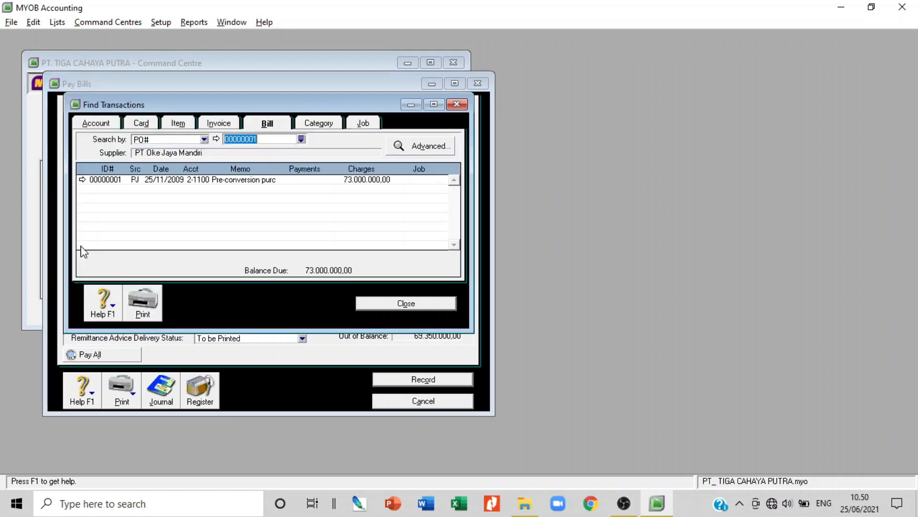
click(407, 305)
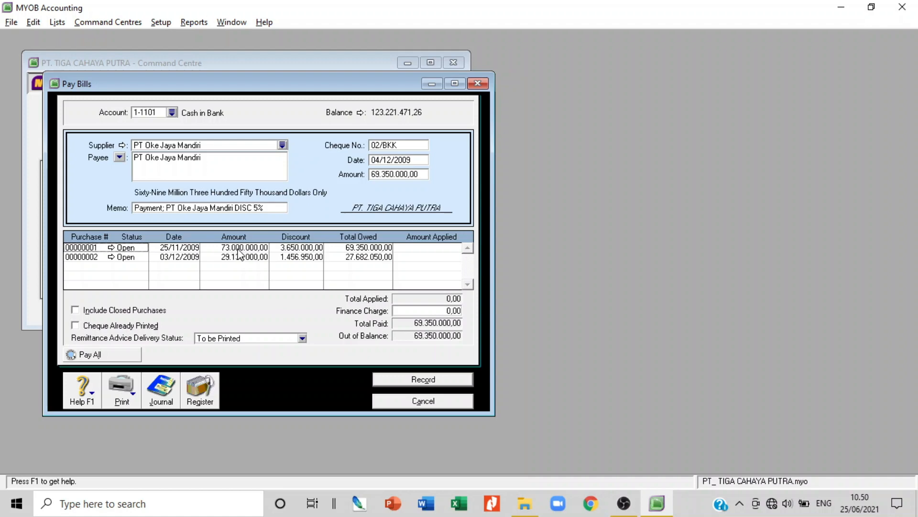
Zero both purchases' discounts and apply 73.000.000,00 to purchase 00000001
click(296, 250)
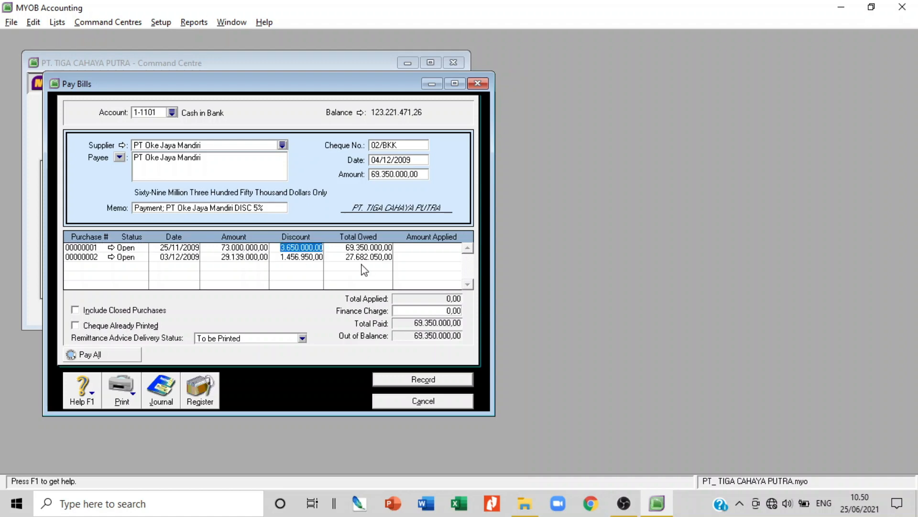
text(0)
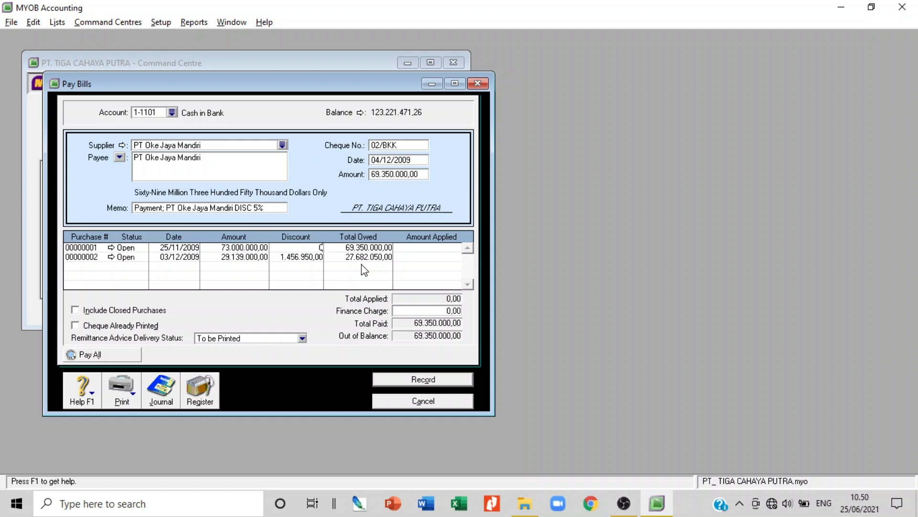
key(Tab)
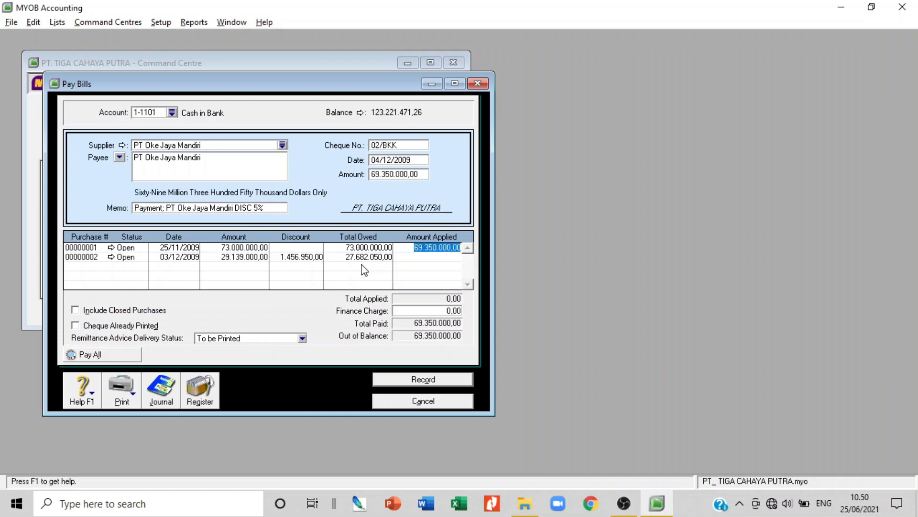
text(73000000)
key(Tab)
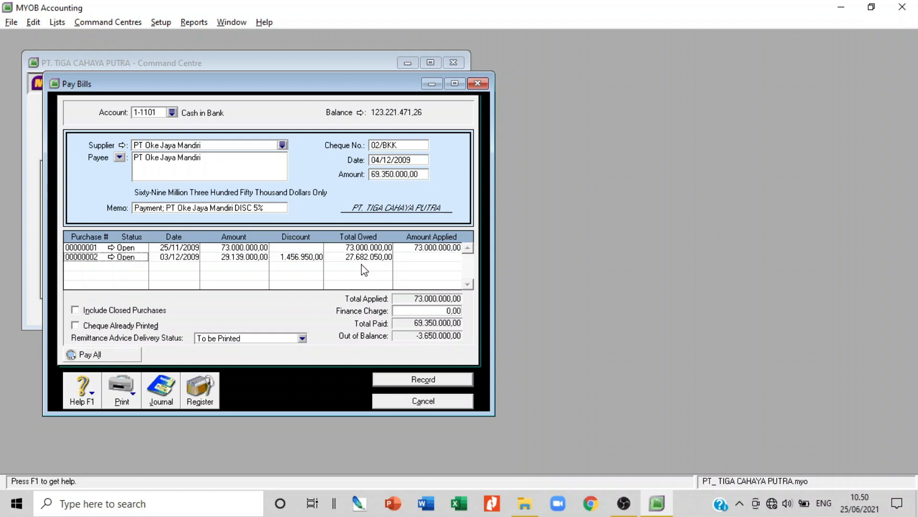
key(Tab)
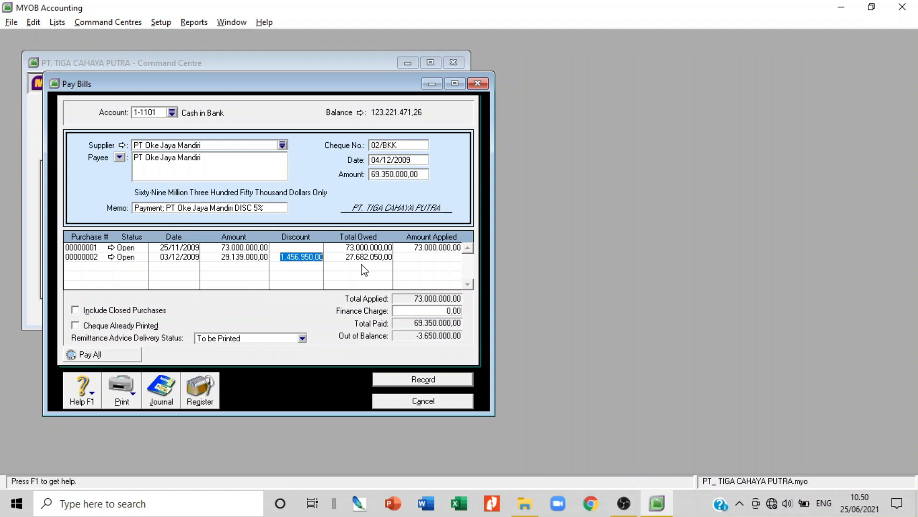
key(Delete)
key(Tab)
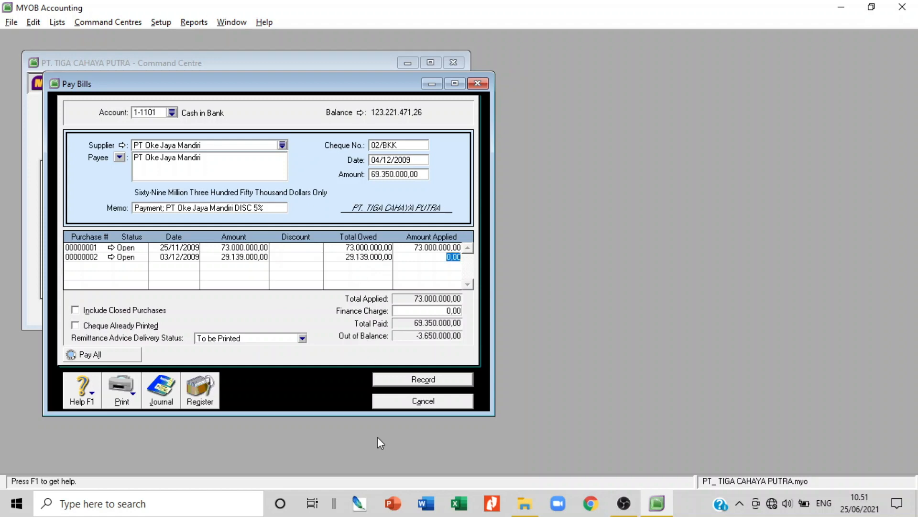
Set a -3.650.000,00 finance charge, then cancel the payment unrecorded
click(447, 314)
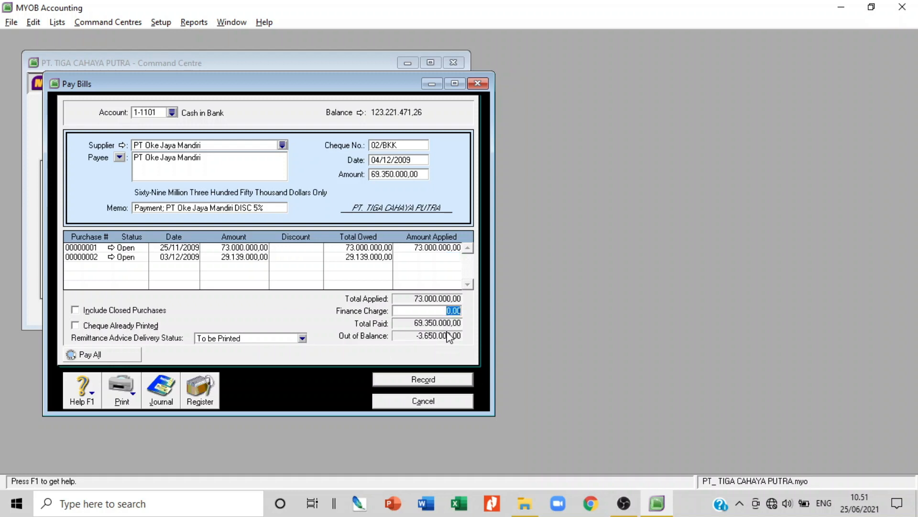
text(-3650000)
key(Tab)
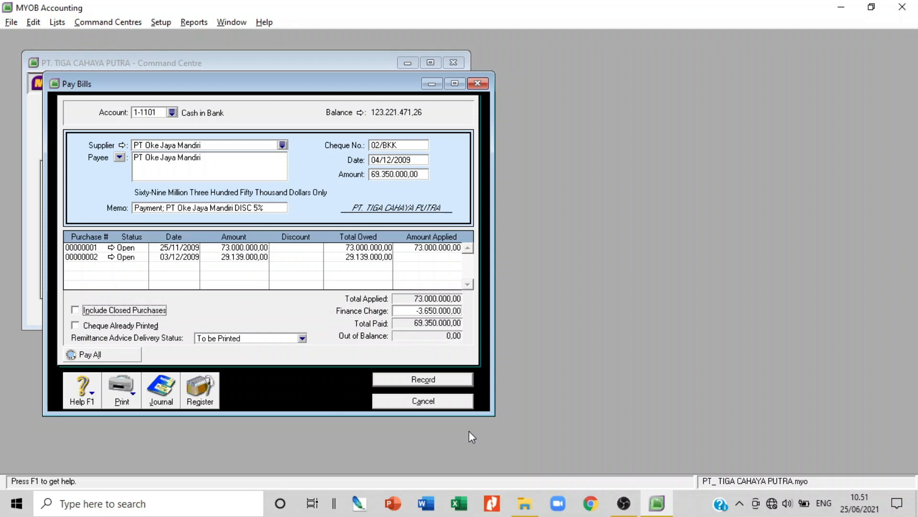
click(445, 403)
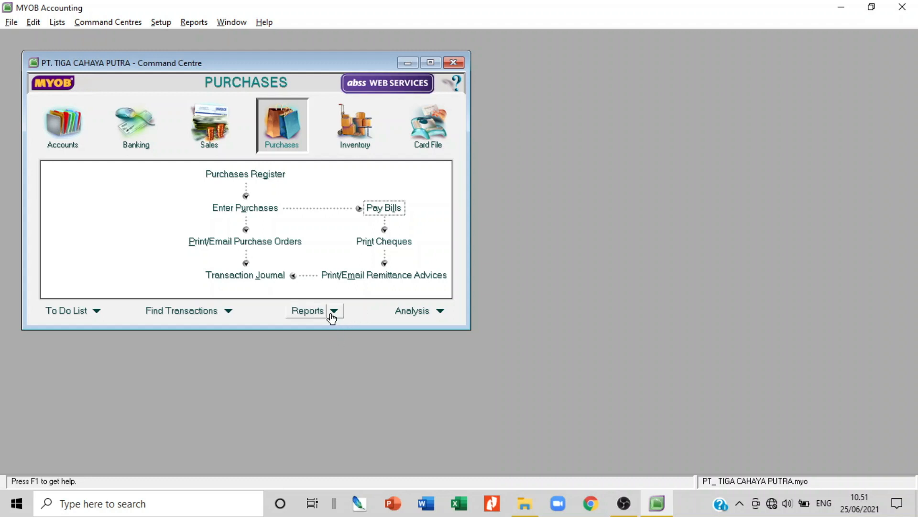
Start a Receive Payments entry for the cellular shop customer
click(216, 134)
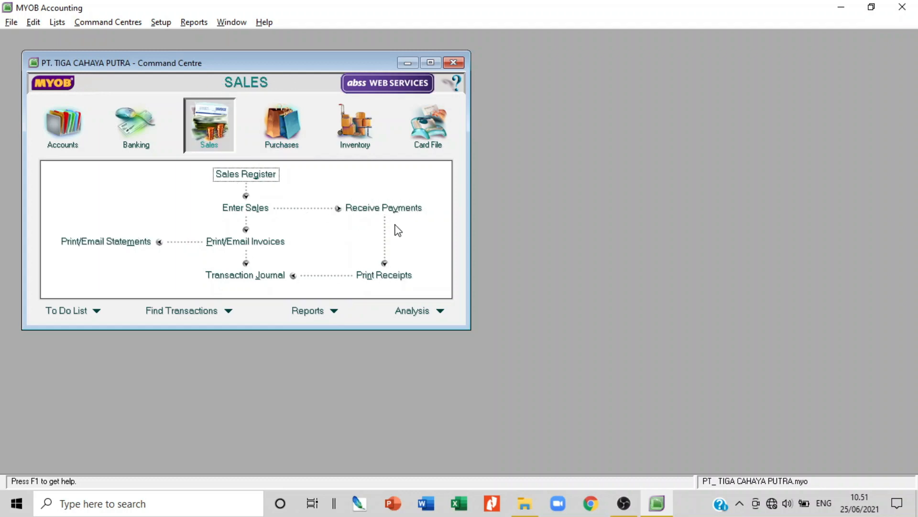
click(400, 207)
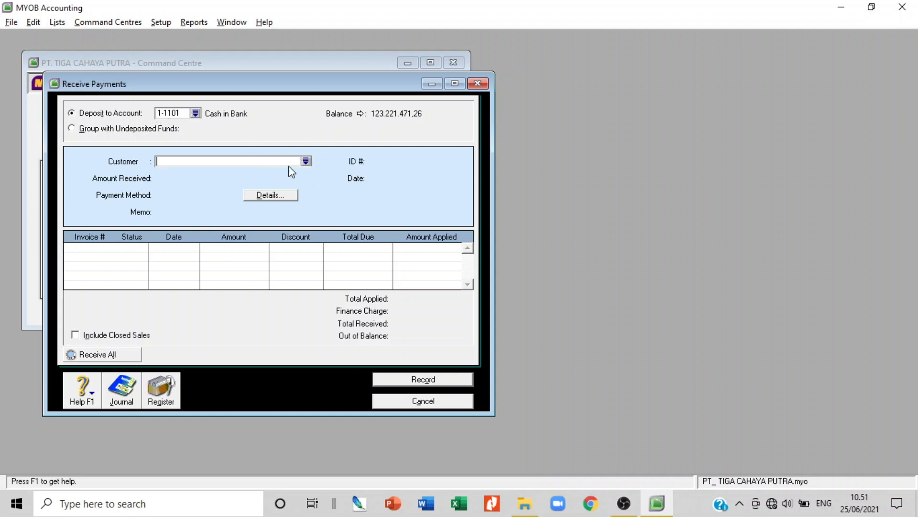
click(305, 161)
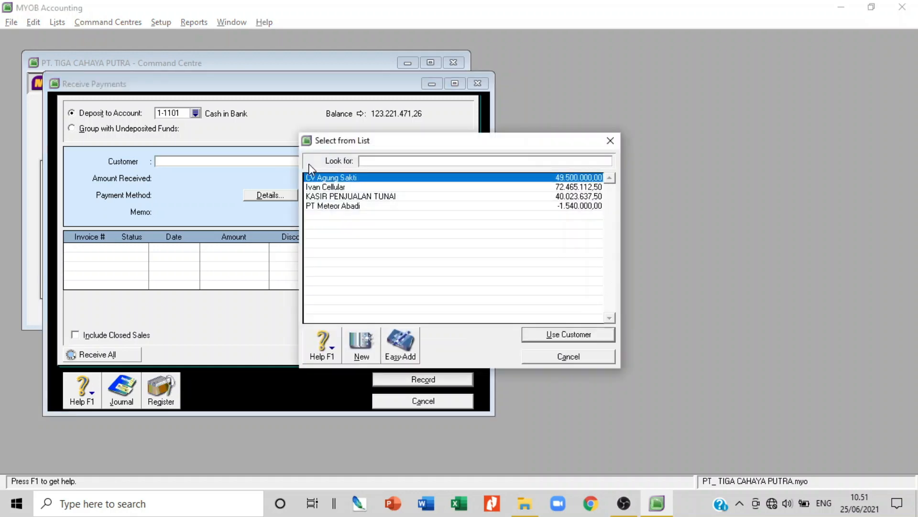
double_click(341, 187)
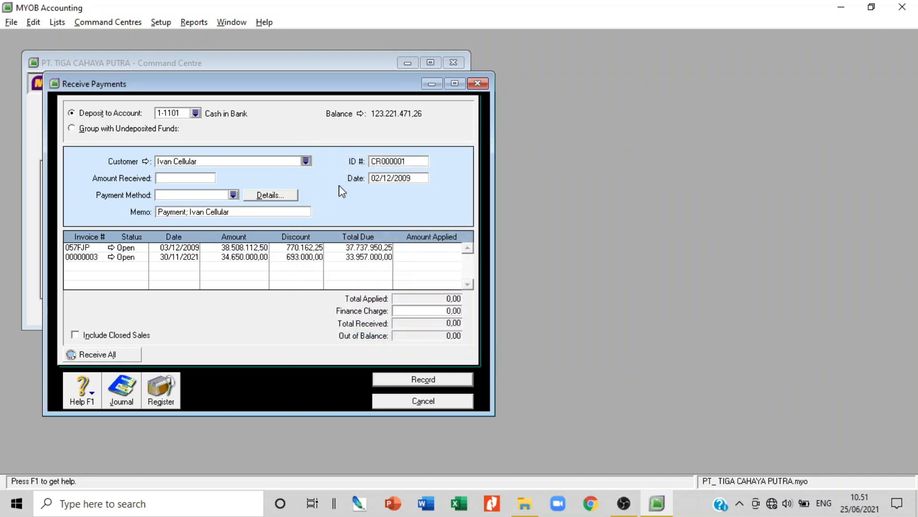
Enter 33957000 as the amount received and append DISKON 2% to the memo
click(190, 180)
text(33957000)
key(Tab)
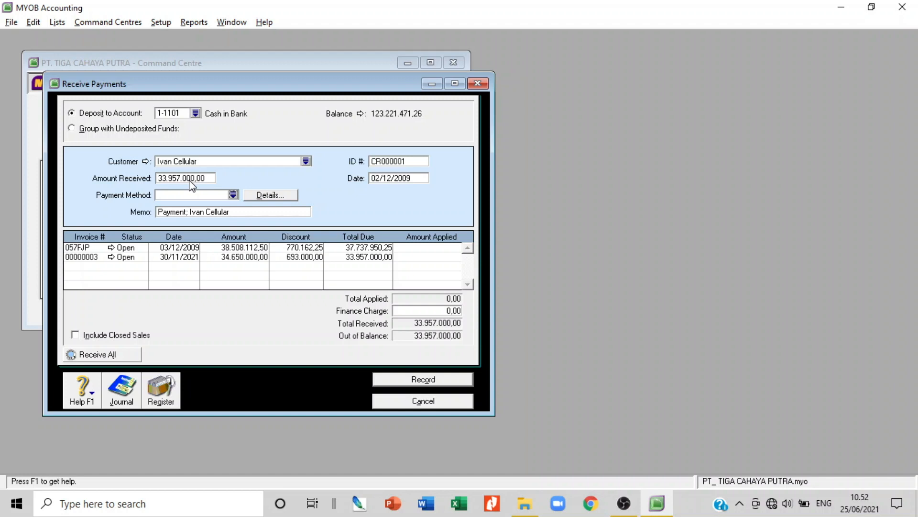
click(250, 210)
click(250, 210)
text(DISKO)
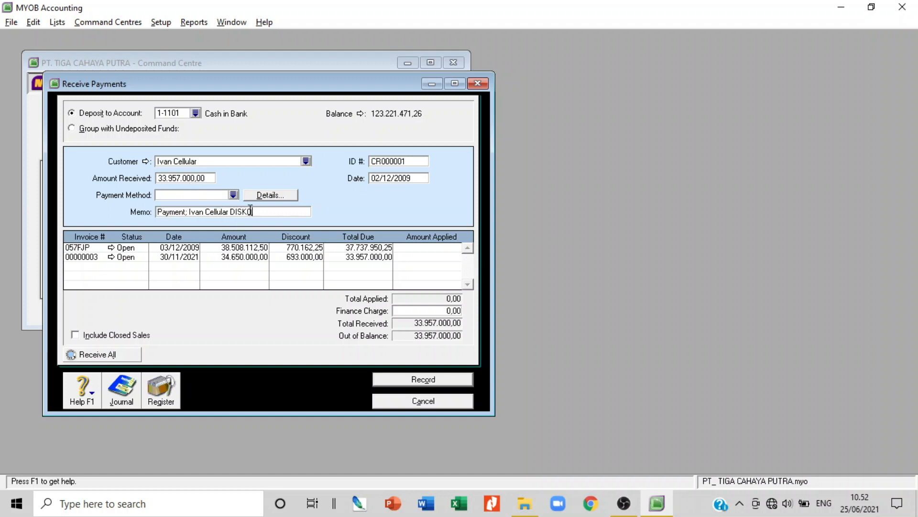
text(N 2%)
Set the payment ID to 03/BKM and begin changing the date's day
click(395, 160)
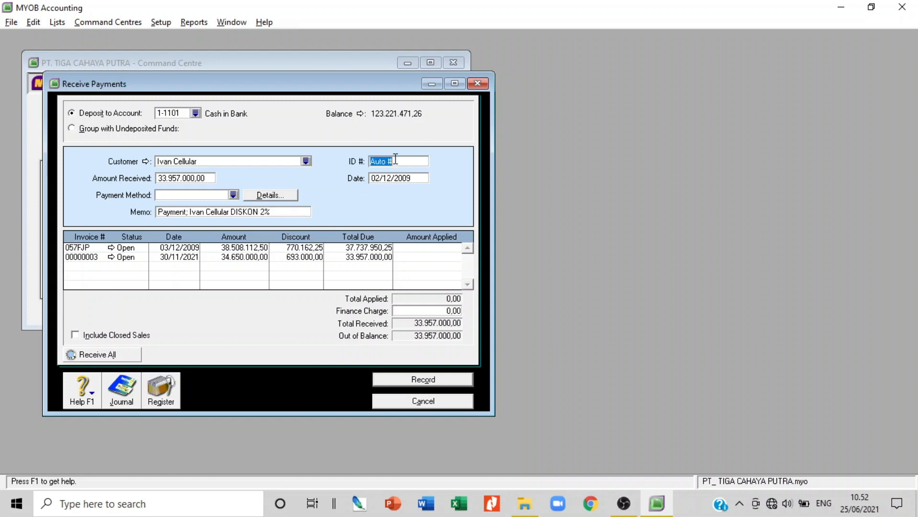
text(03/BKM)
click(392, 179)
click(392, 179)
key(Left)
key(Left)
key(Left)
key(BackSpace)
Finish the date as 05/12/2009, clear invoice 00000003's discount and apply 34.650.000,00
text(5)
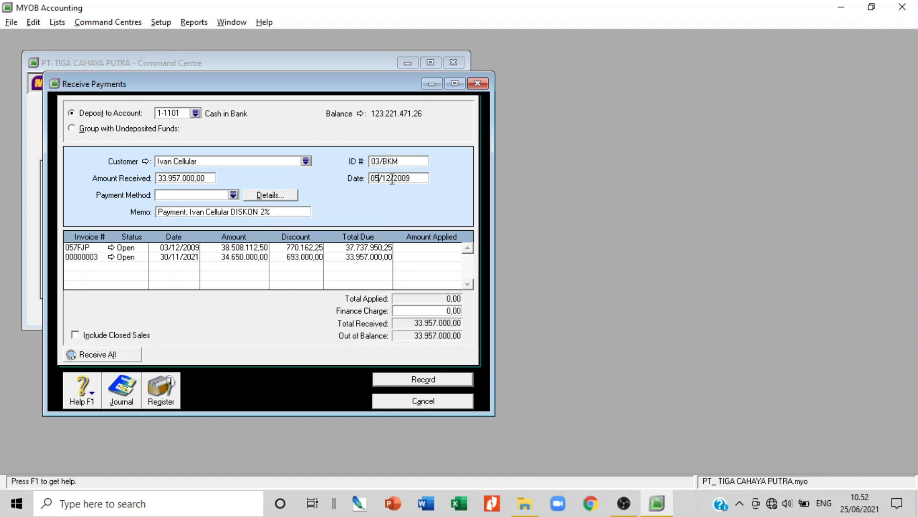
key(Tab)
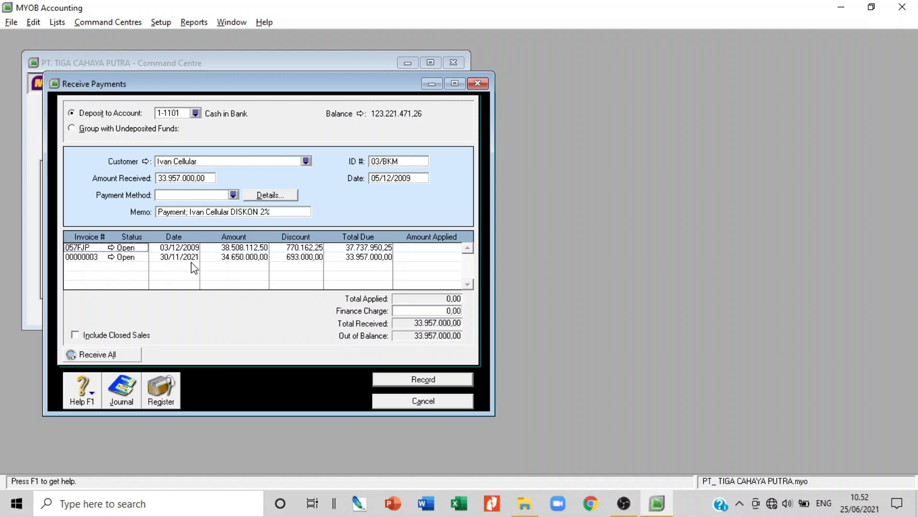
click(306, 257)
key(Delete)
key(Tab)
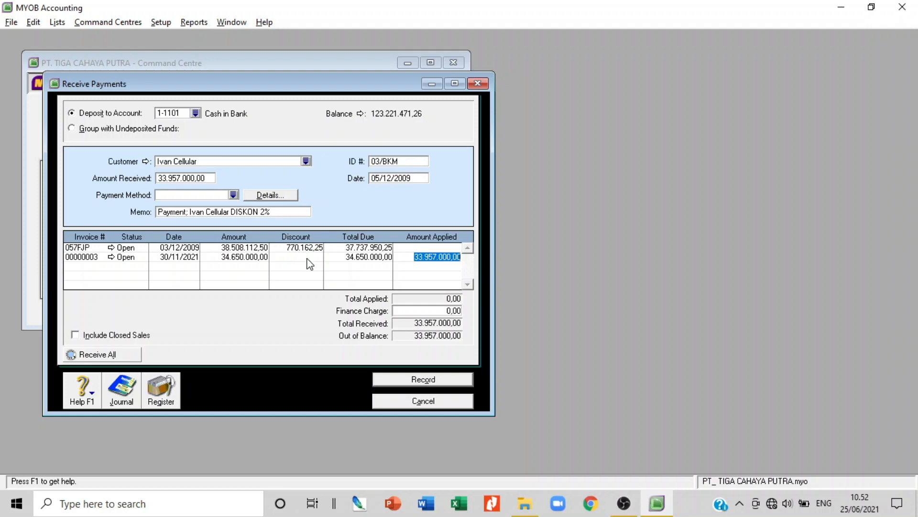
text(3)
text(4.)
text(650.)
text(0000)
key(Tab)
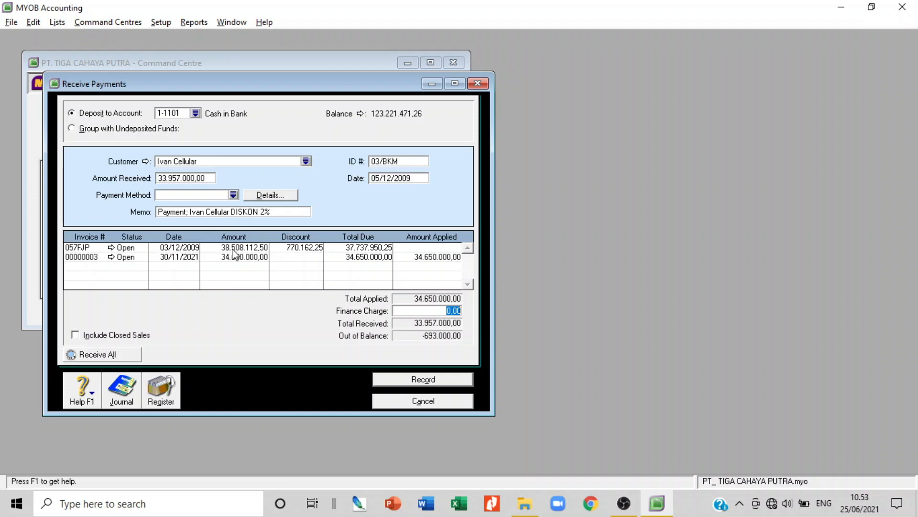
Clear invoice 057FJP's discount and enter a -693.000,00 finance charge
click(311, 250)
key(BackSpace)
key(Tab)
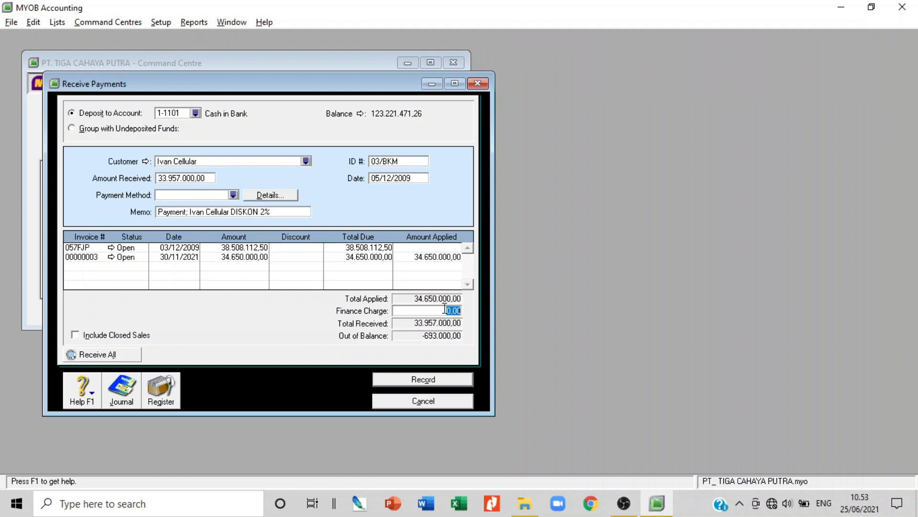
click(444, 312)
key(BackSpace)
text(-693000)
key(Tab)
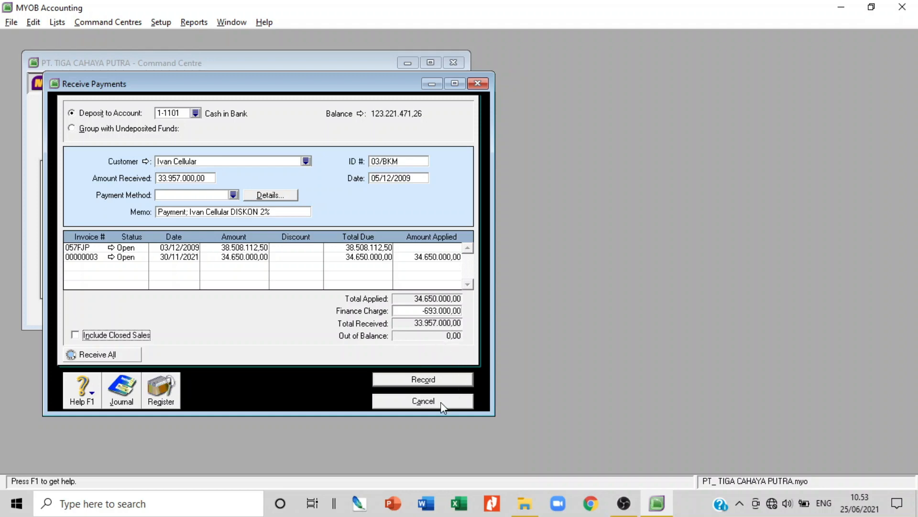
Cancel the cellular shop's payment and start a new Receive Payments entry
click(423, 400)
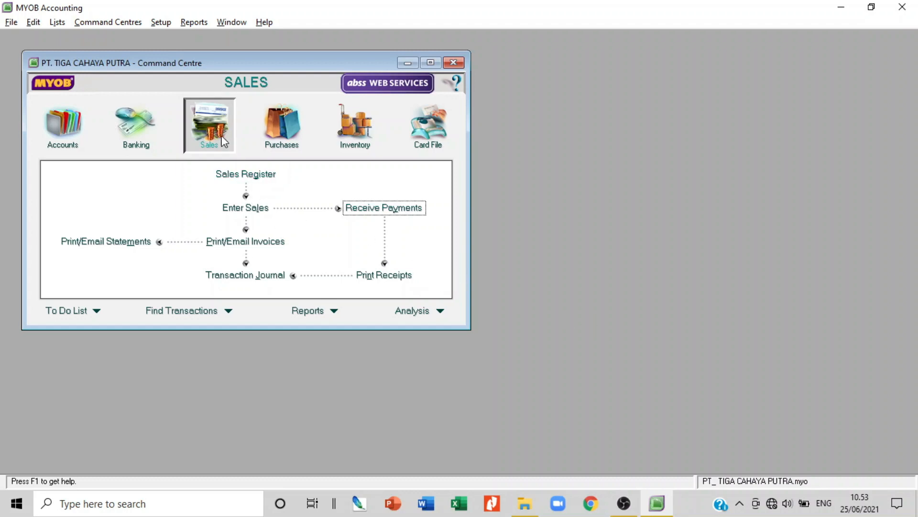
click(382, 211)
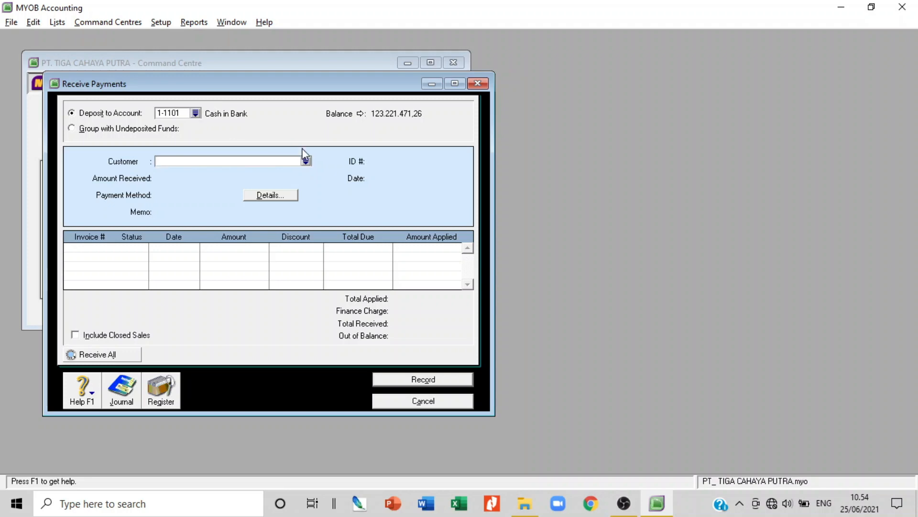
Choose CV Agung Sakti as the paying customer with payment ID 04/BKM
click(306, 160)
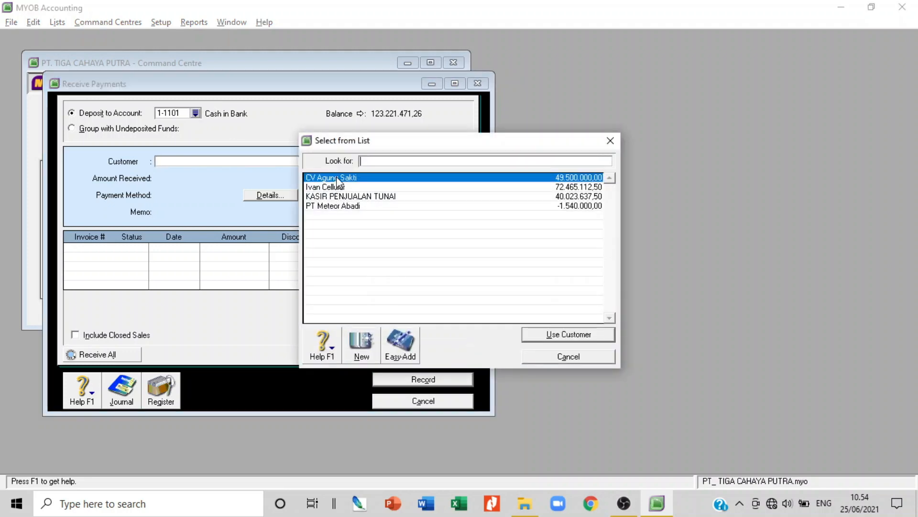
double_click(337, 178)
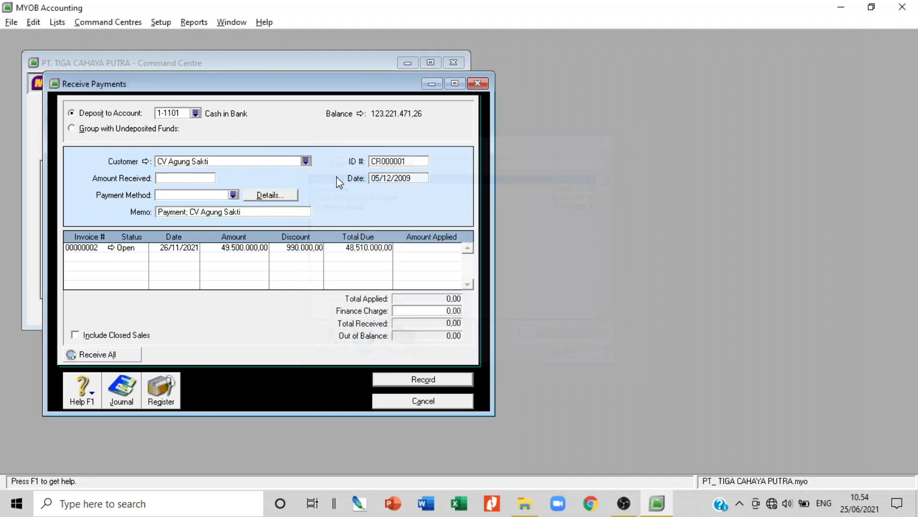
double_click(397, 162)
text(04/BKM)
Enter 48.510.000,00 received and append DISKON 2% to the memo
click(207, 178)
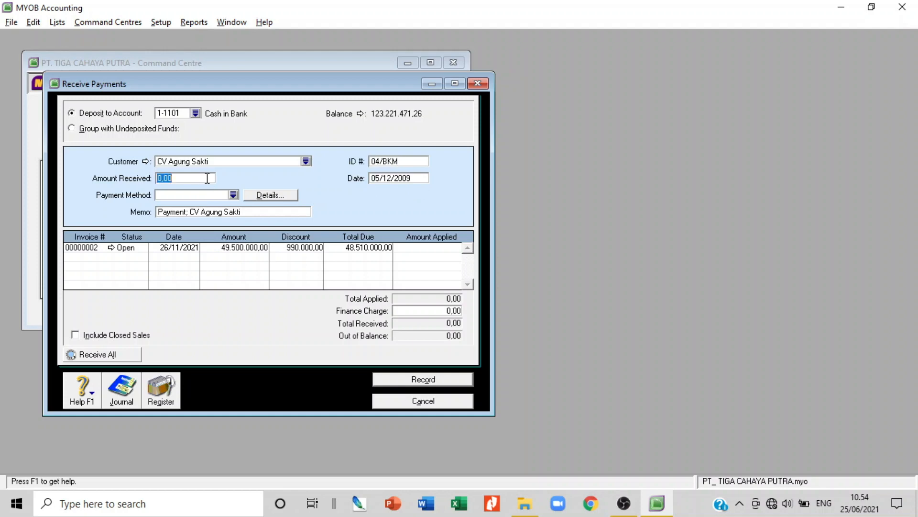
text(4)
text(8)
text(55)
key(BackSpace)
text(10000)
key(Tab)
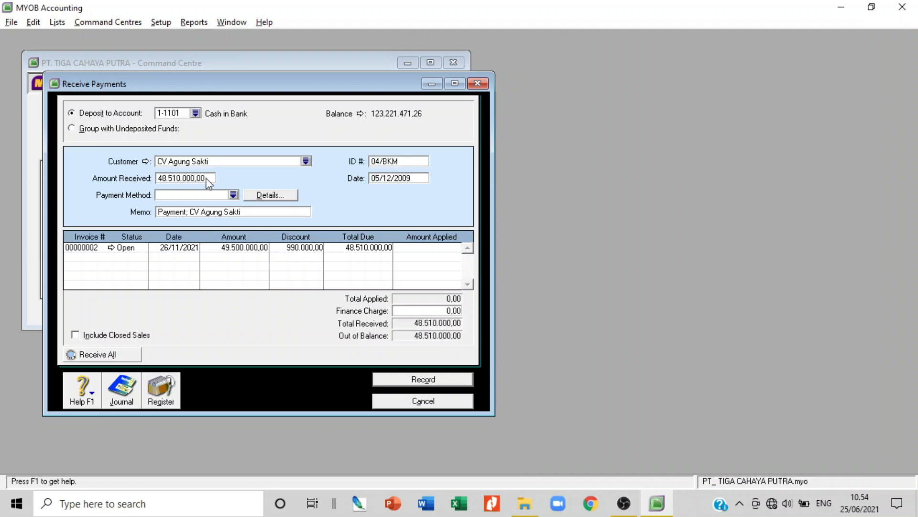
click(271, 212)
click(272, 212)
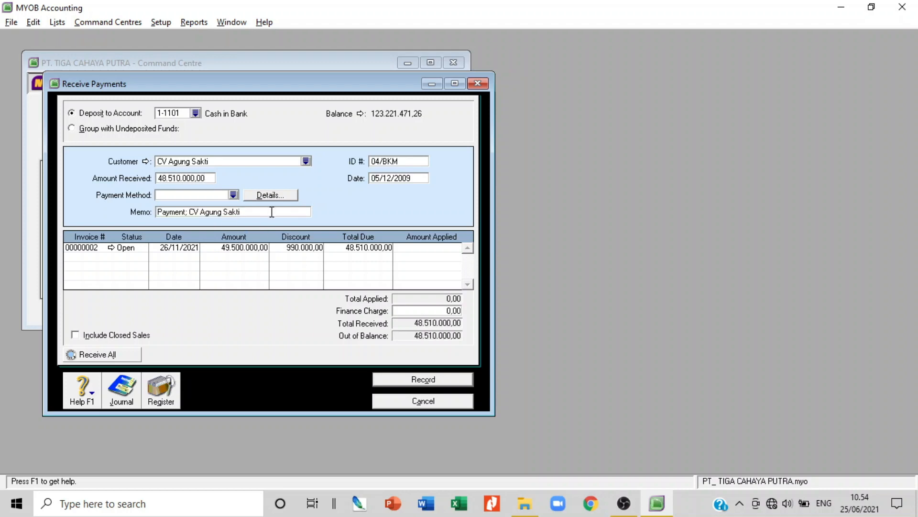
text(DISKON 2%)
Clear the 990.000,00 discount and apply 49.500.000,00 to invoice 00000002
click(283, 246)
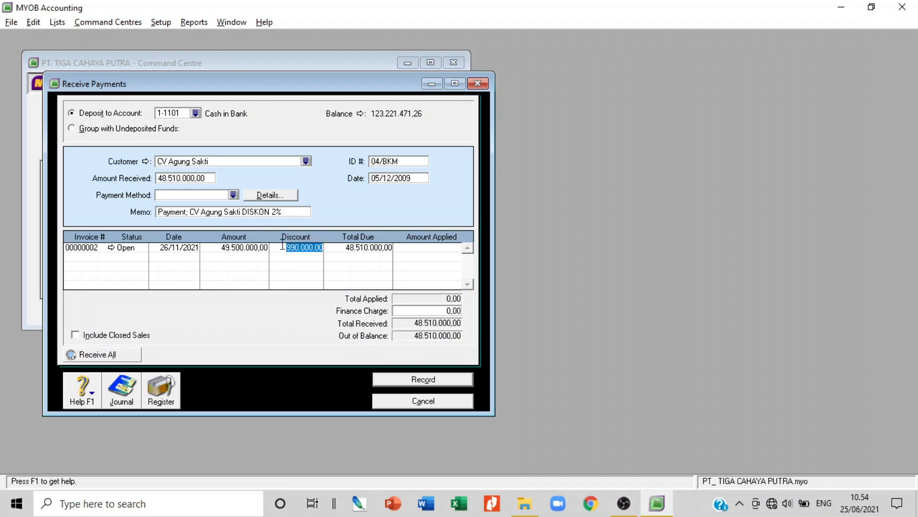
key(Delete)
key(Tab)
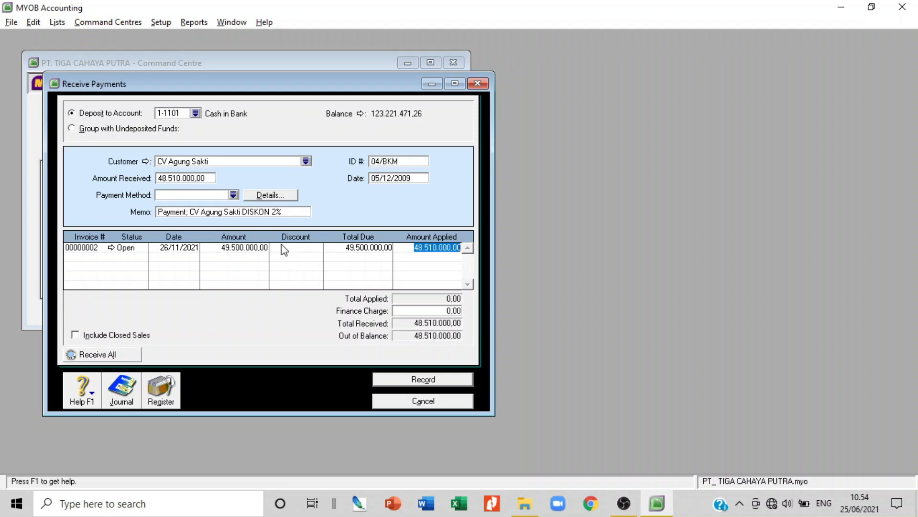
click(442, 247)
key(BackSpace)
text(0)
double_click(431, 247)
text(4)
text(9.5)
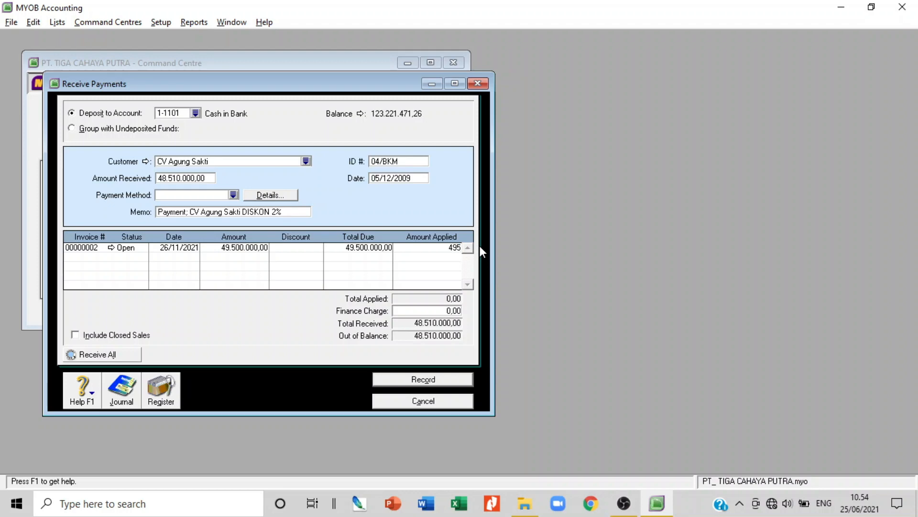
text(00.000)
key(Tab)
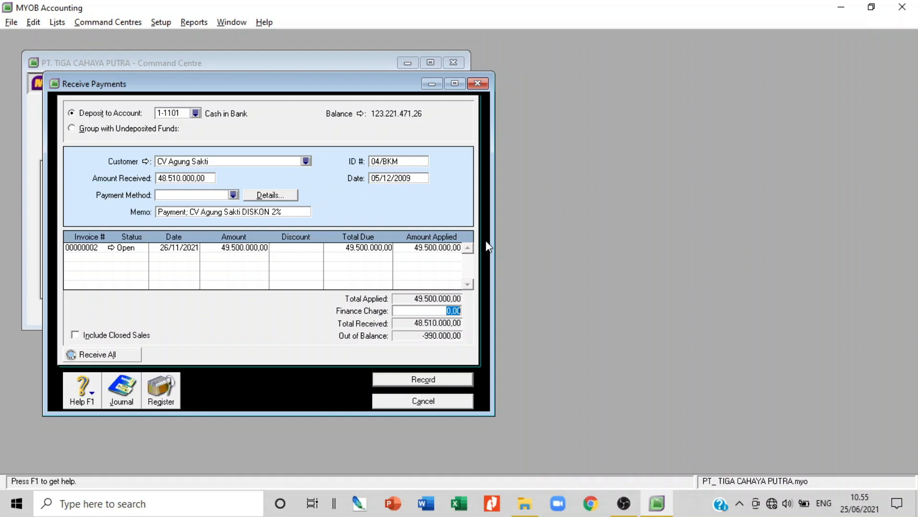
Enter a -990.000,00 finance charge, then cancel the payment unrecorded
key(BackSpace)
text(-990.000)
key(Tab)
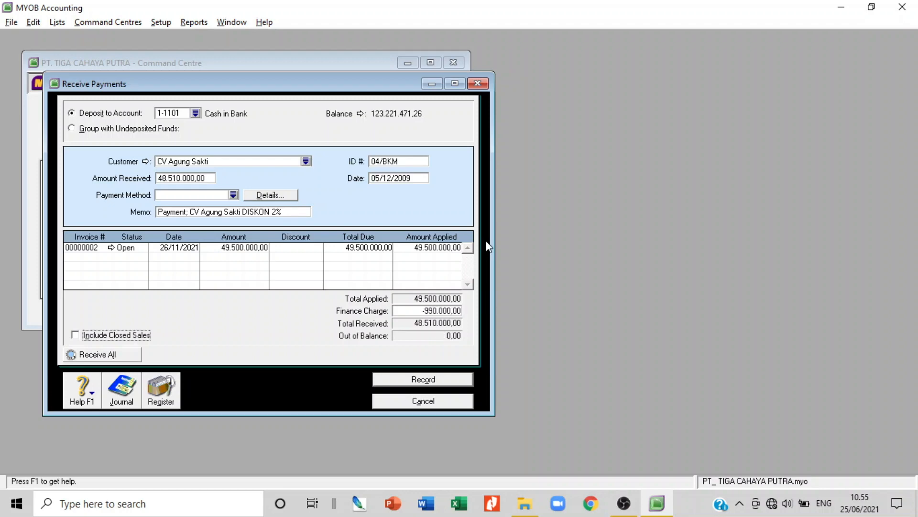
right_click(486, 240)
click(484, 334)
click(438, 404)
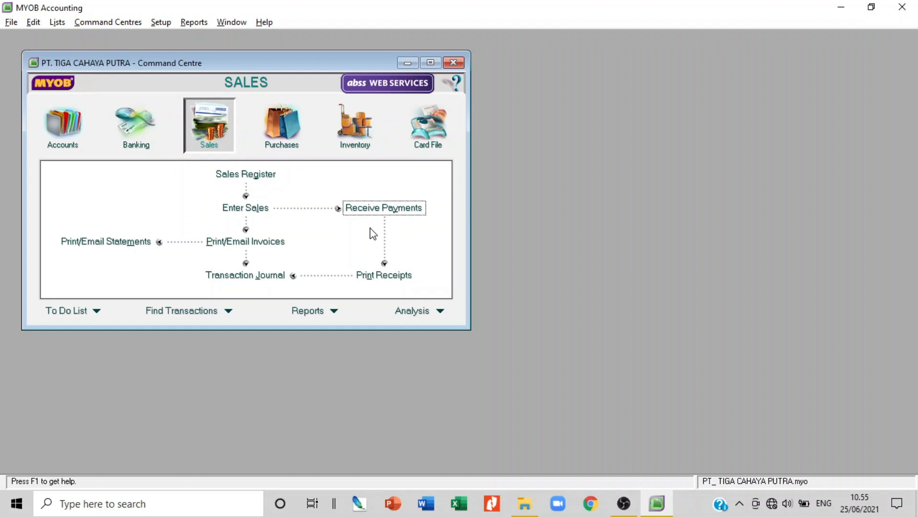
Open a blank Sales – New Item invoice from the Sales Command Centre
click(230, 208)
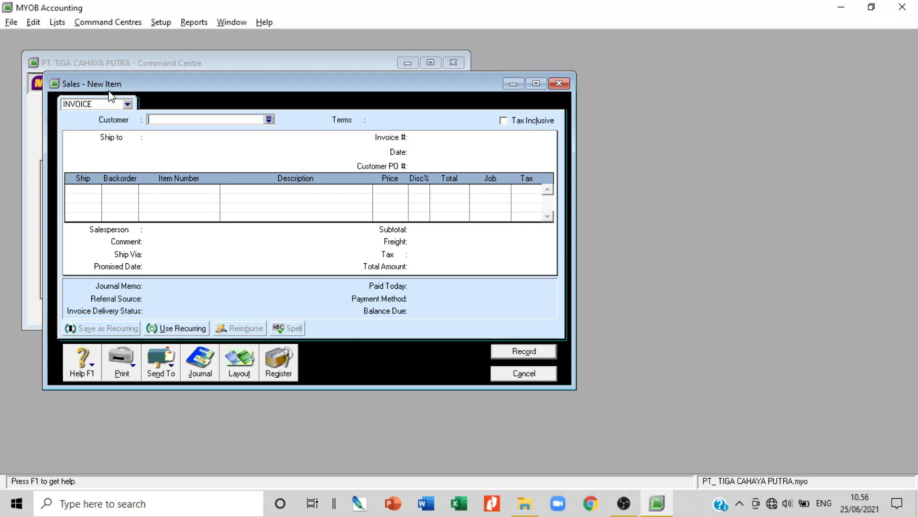
Pick KASIR PENJUALAN TUNAI from the customer list as the invoice customer
click(269, 120)
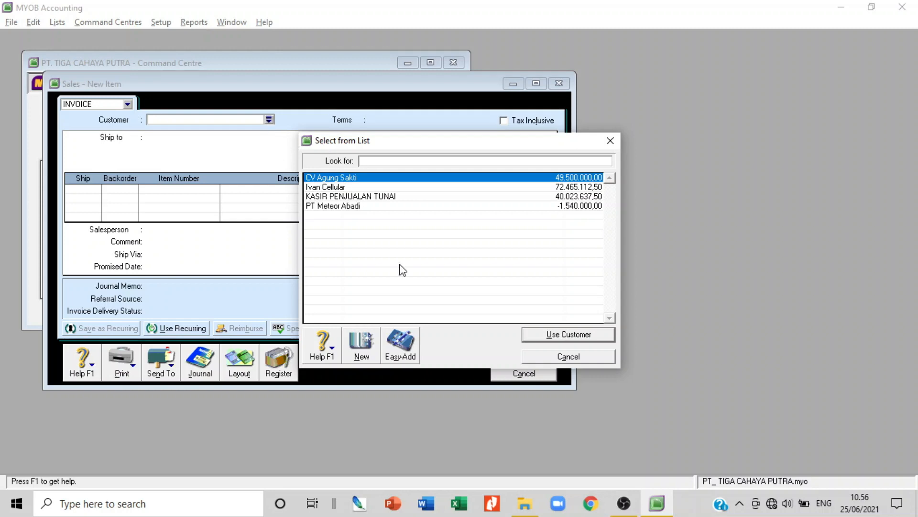
click(419, 360)
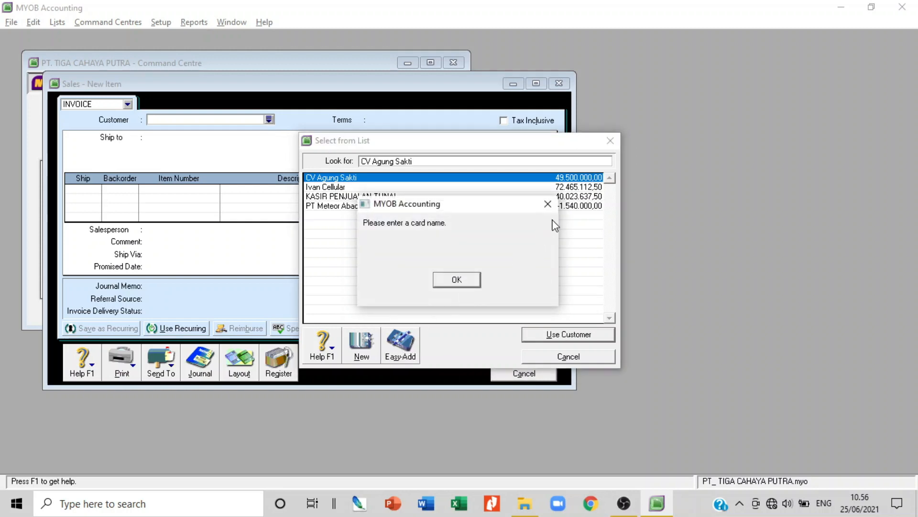
click(548, 204)
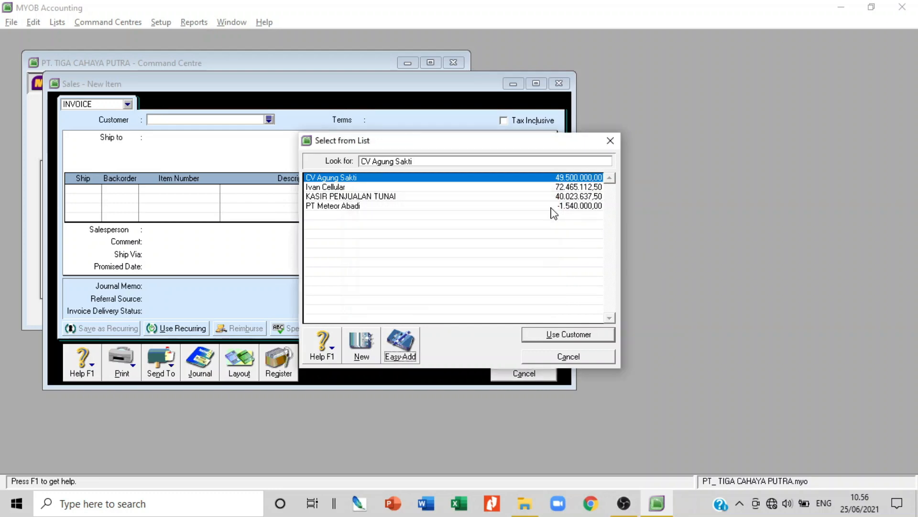
click(355, 188)
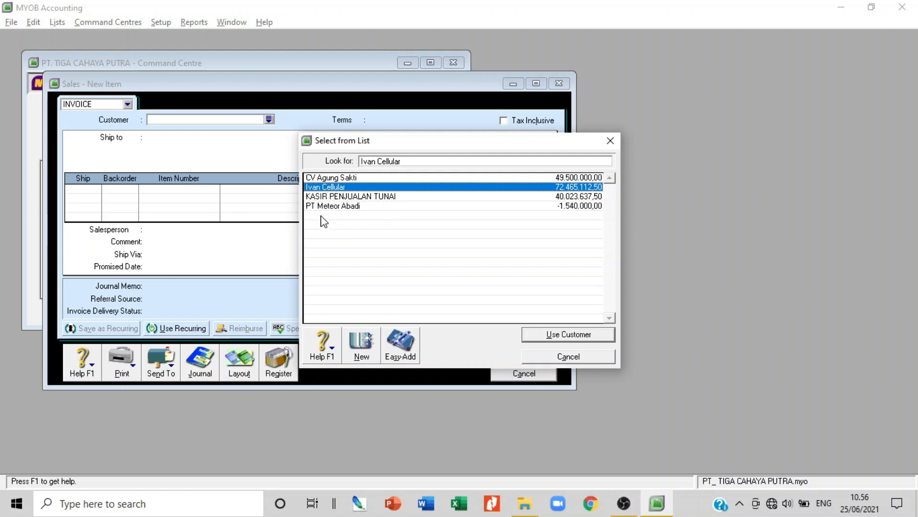
click(362, 197)
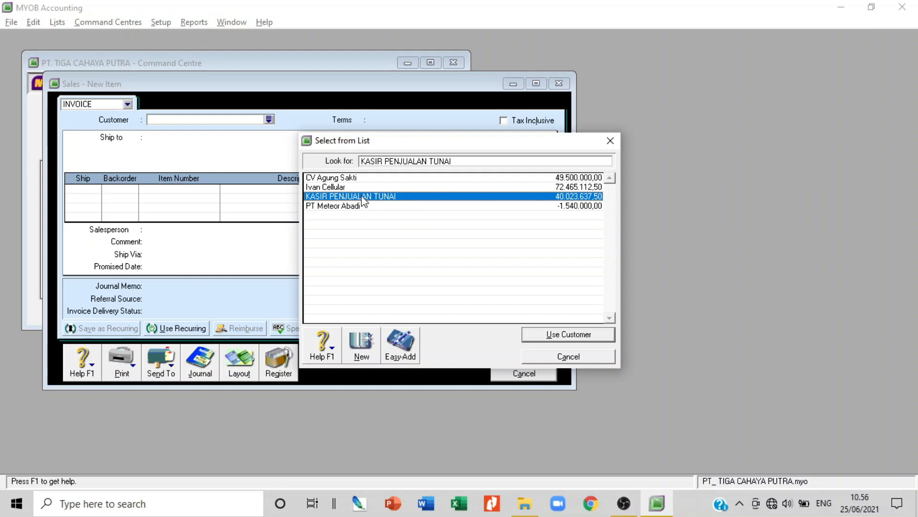
click(402, 352)
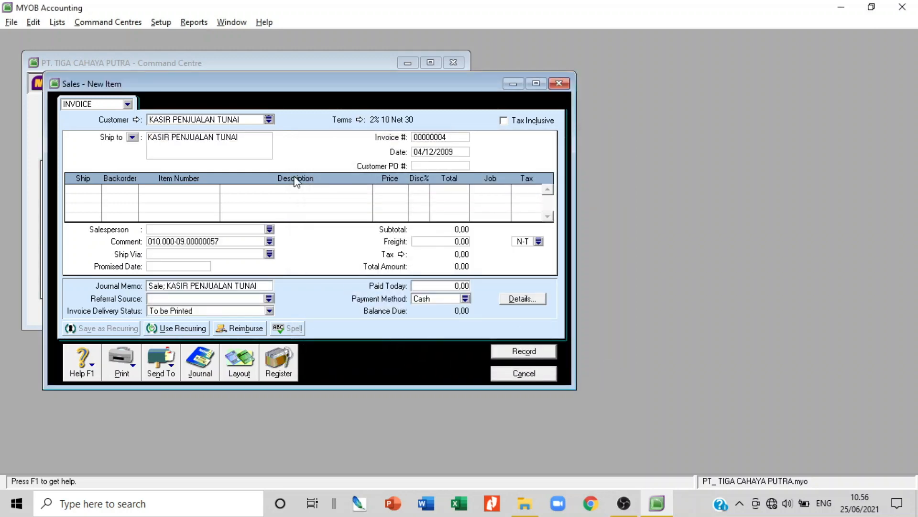
click(268, 119)
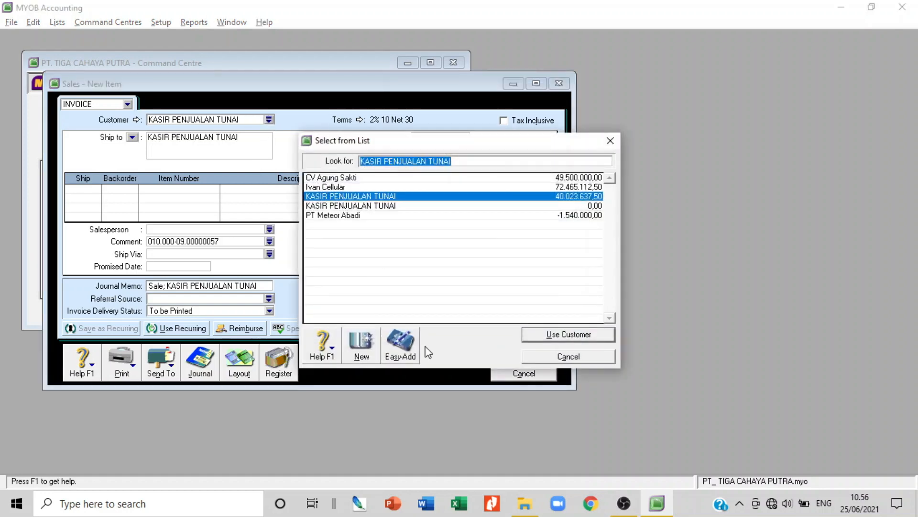
click(401, 354)
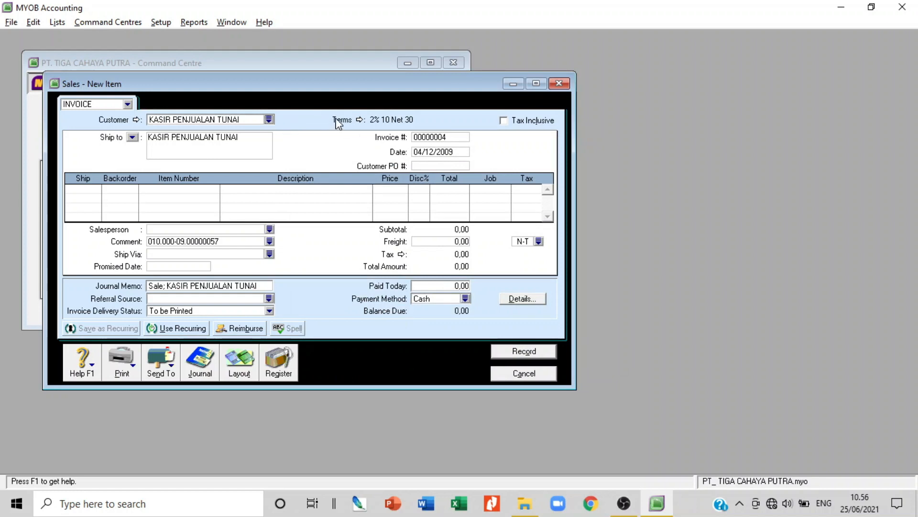
Set the invoice's Payment is Due option to C.O.D. in Credit Terms
click(359, 121)
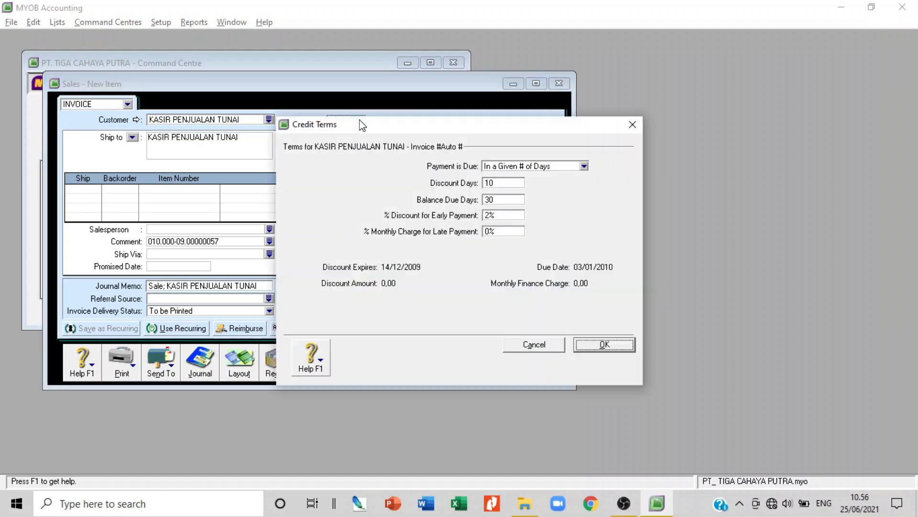
click(585, 166)
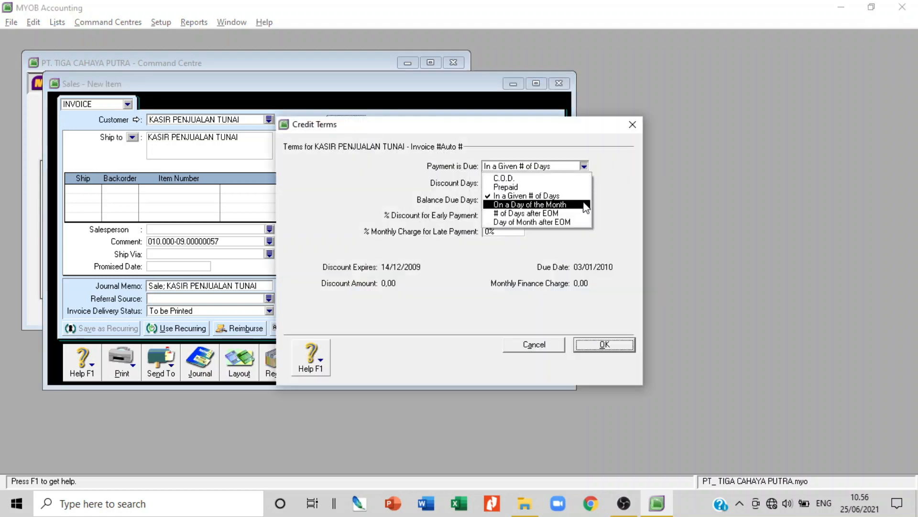
click(567, 179)
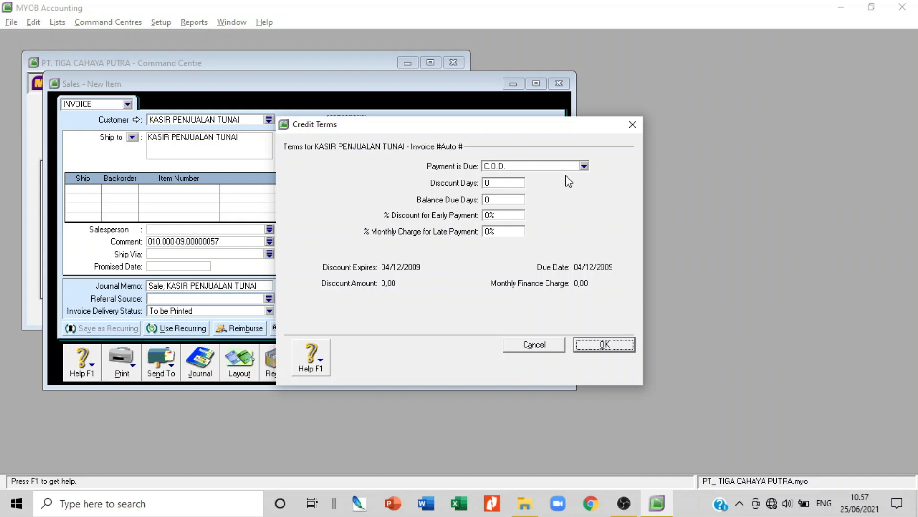
click(599, 350)
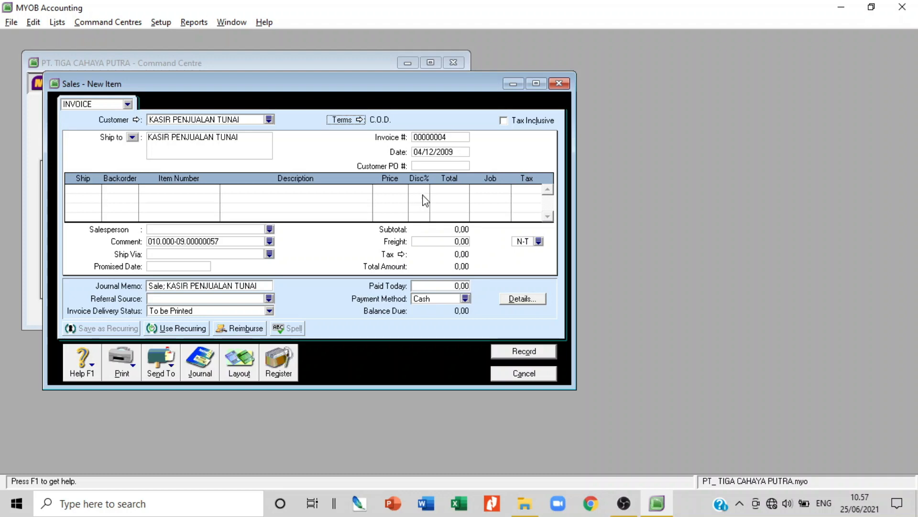
Number the invoice 05/BKM, change its date to 06/12/2009 and switch to the Item layout
click(429, 138)
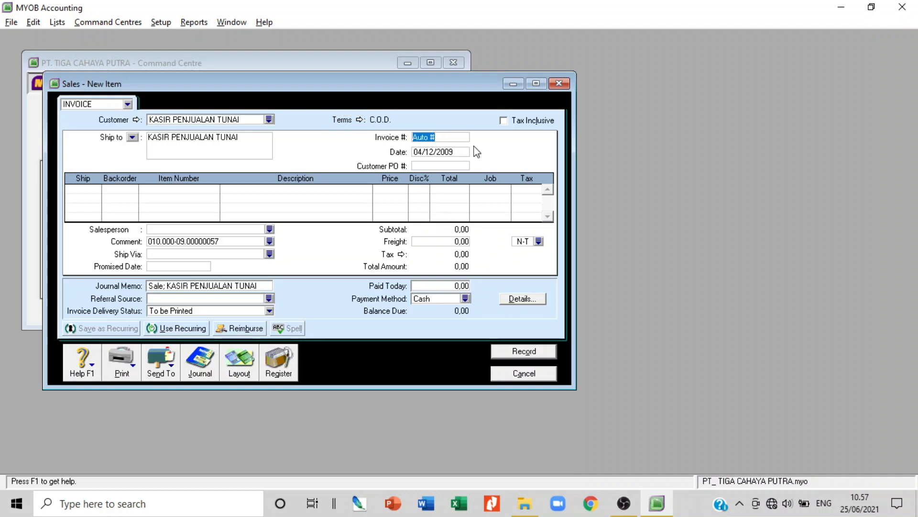
text(05)
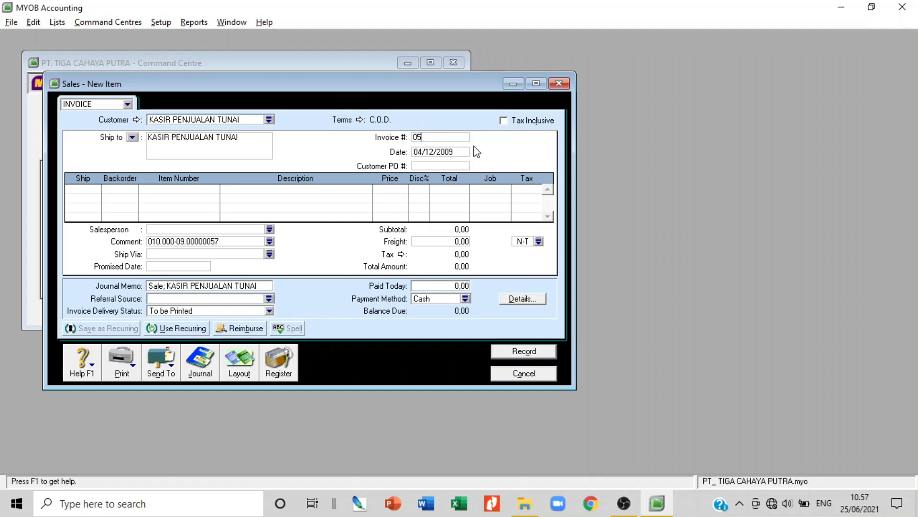
text(/BKM)
click(422, 152)
click(421, 152)
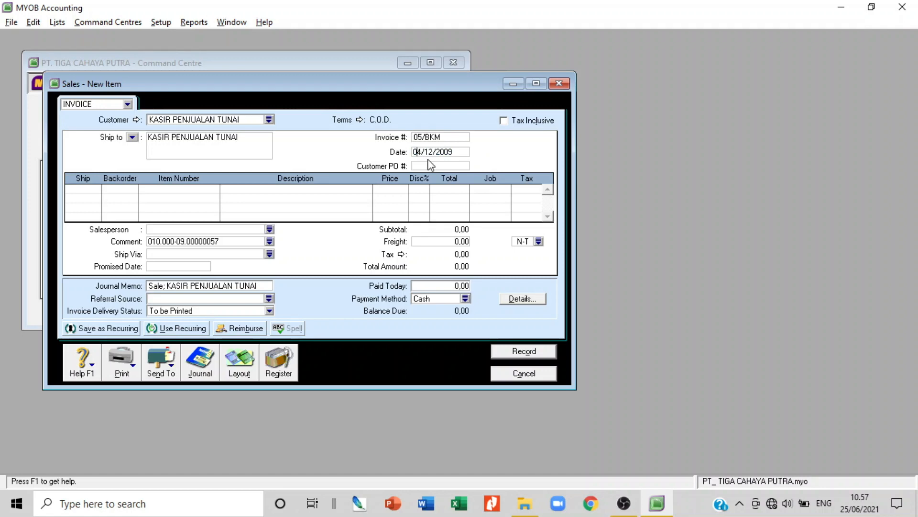
key(BackSpace)
text(6)
click(239, 369)
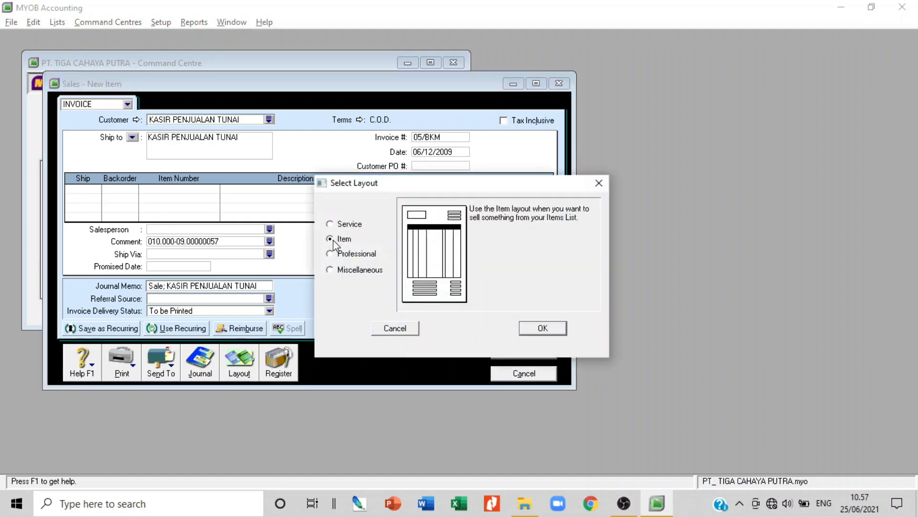
click(555, 331)
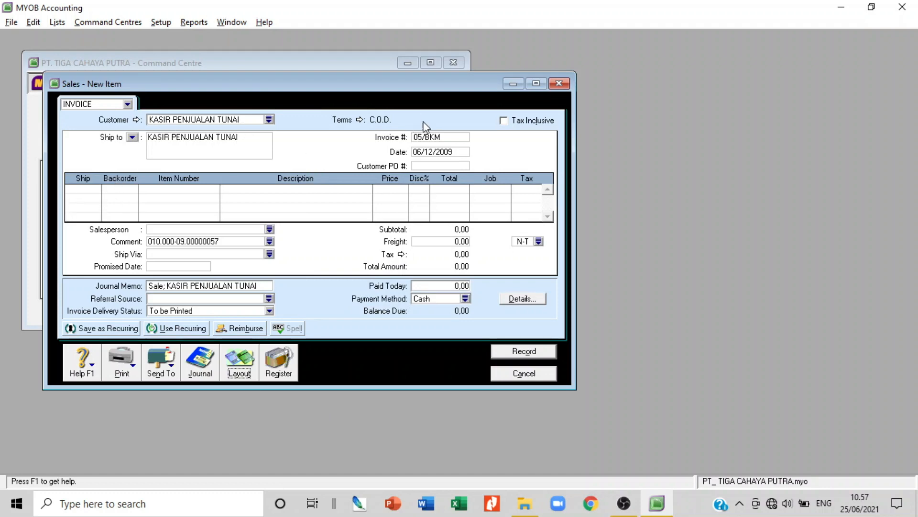
Add the first invoice line: 5 units of item a, C-5000, at its list price
click(451, 152)
key(Tab)
key(Tab)
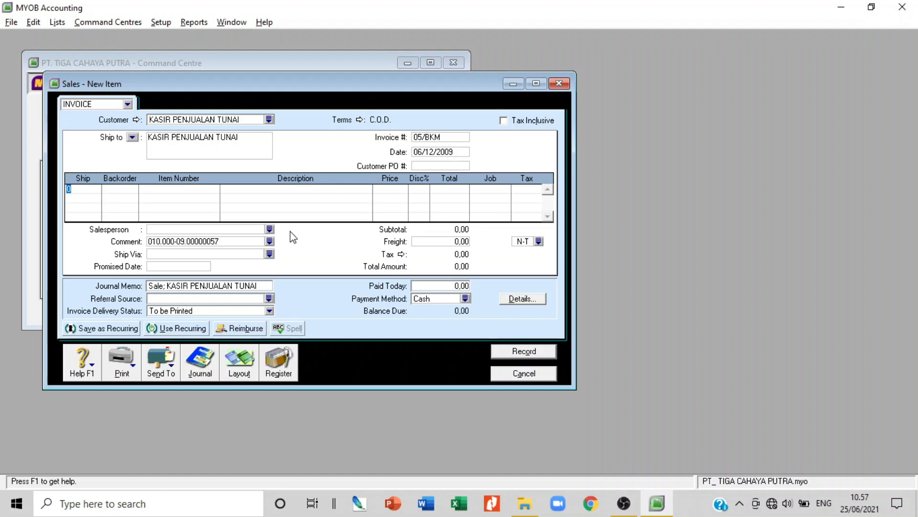
text(5)
key(Tab)
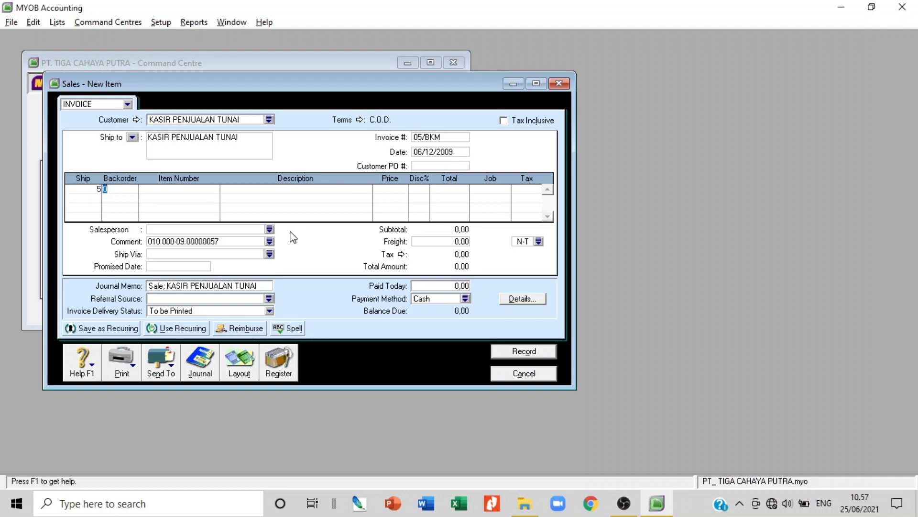
key(Tab)
key(Tab)
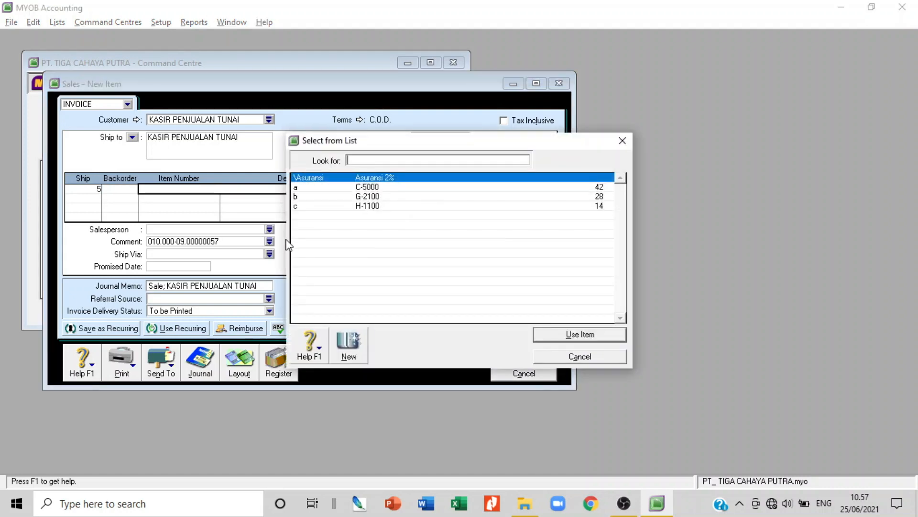
text(a)
key(Return)
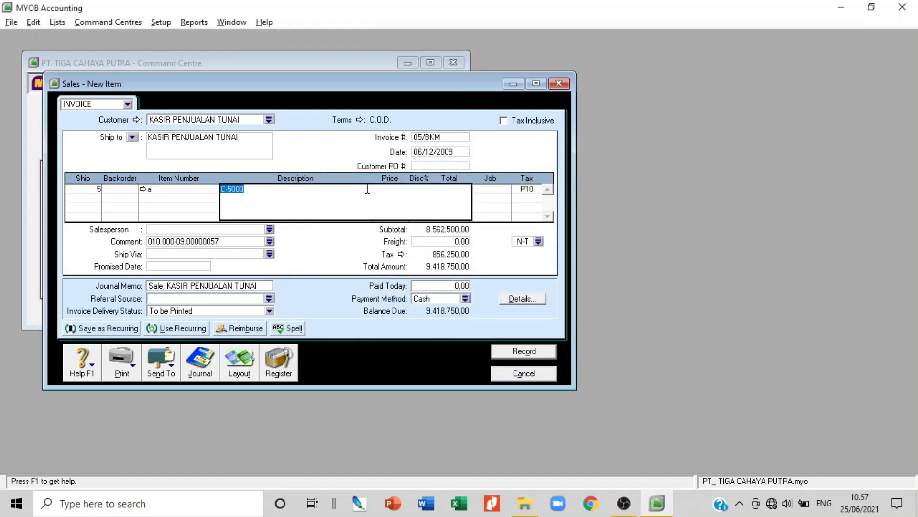
key(Tab)
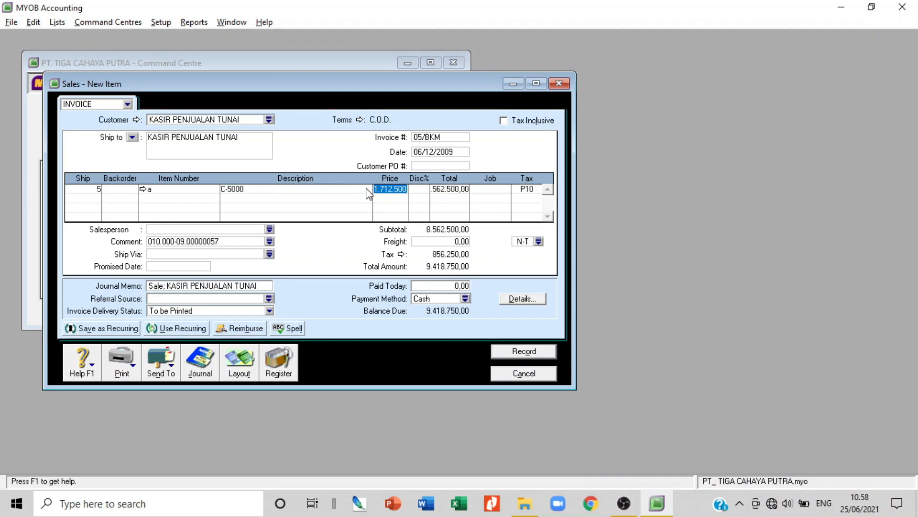
key(Tab)
key(Tab)
key(Tab)
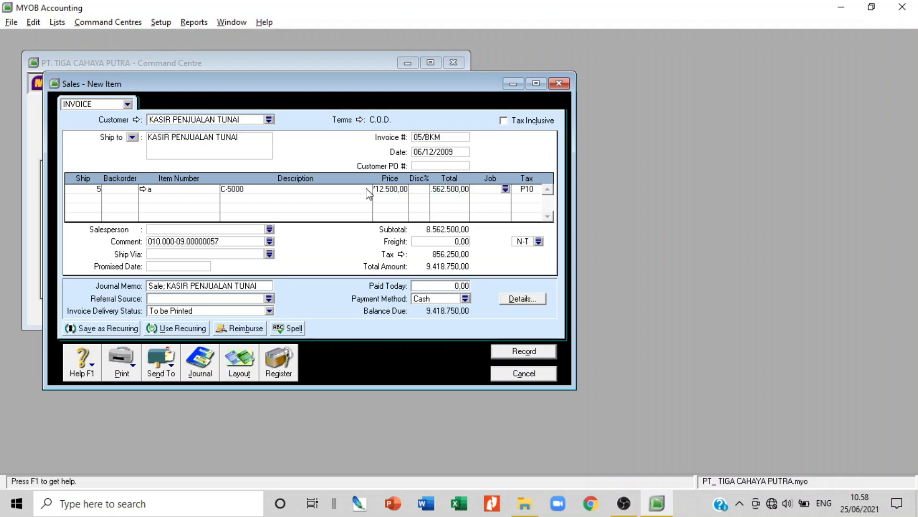
key(Tab)
key(Tab)
Add a second line of 6 units of item b, G-2100, at 2.625.000
text(6)
key(Tab)
key(Tab)
key(Tab)
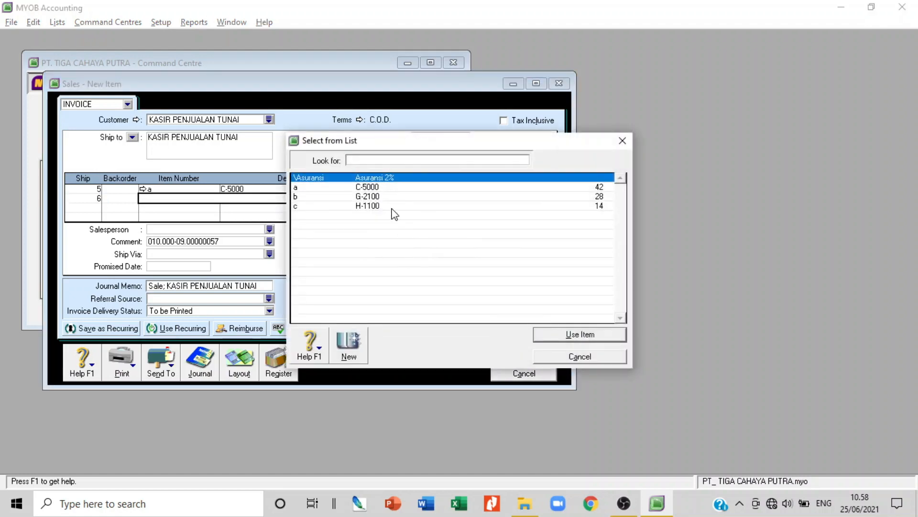
double_click(368, 196)
key(Tab)
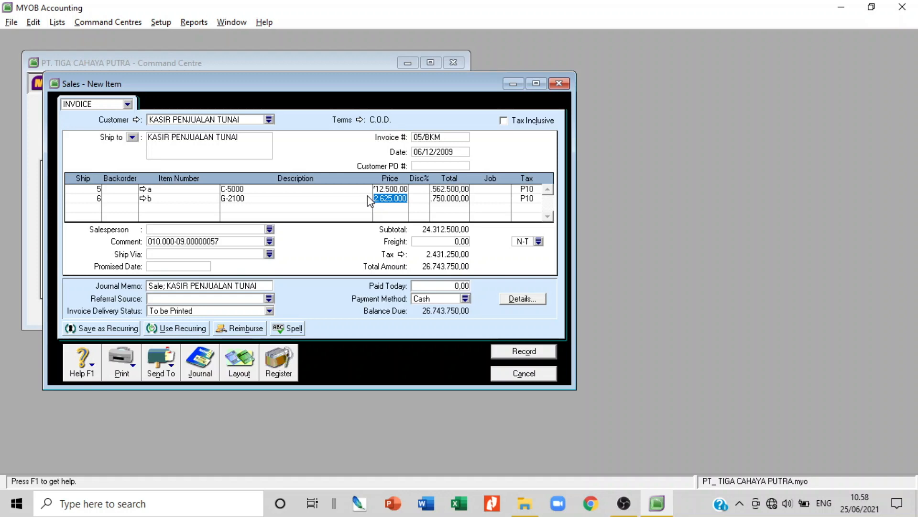
key(Tab)
key(Tab)
key(Tab)
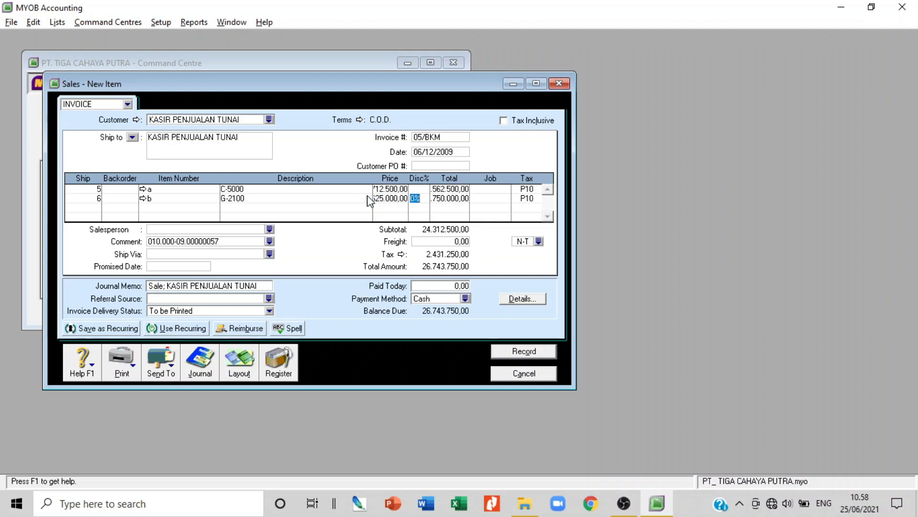
key(Tab)
key(Tab)
Add a third line of 3 units of item c, H-1100, at 4.000.000, with no fourth line
text(3)
key(Tab)
key(Tab)
key(Tab)
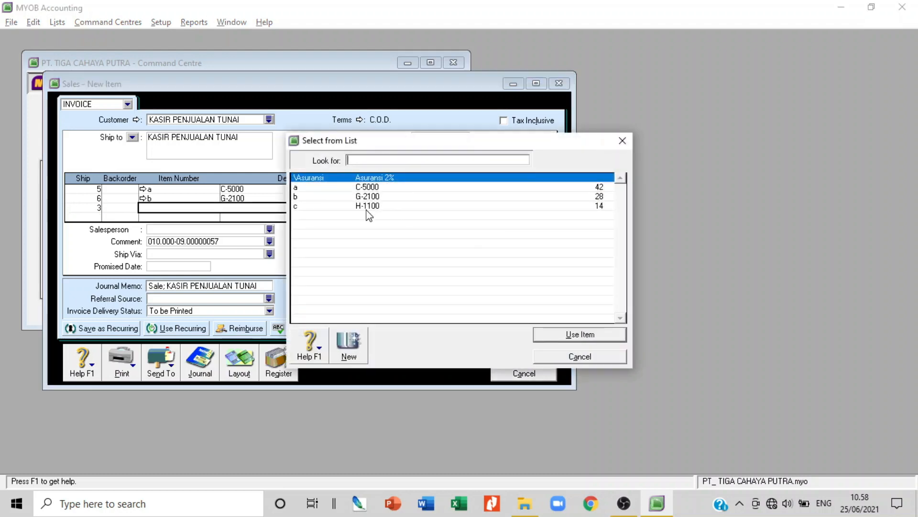
double_click(367, 207)
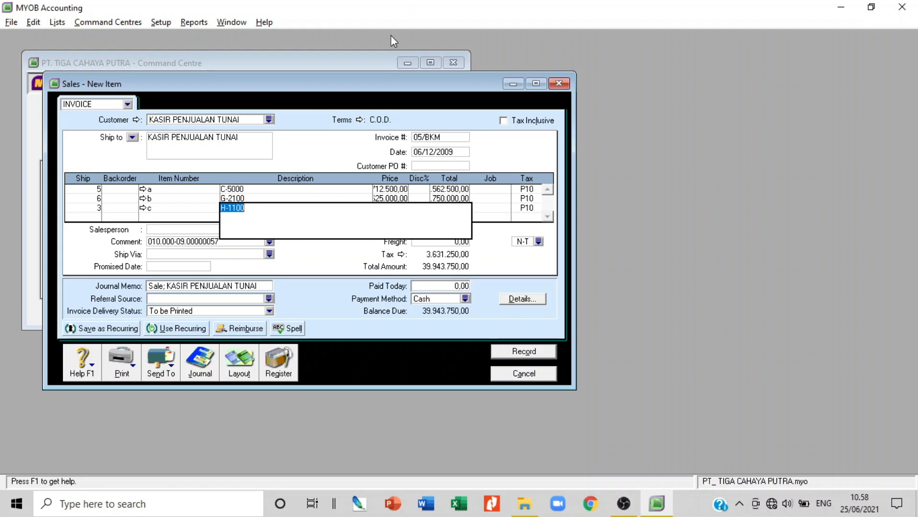
key(Tab)
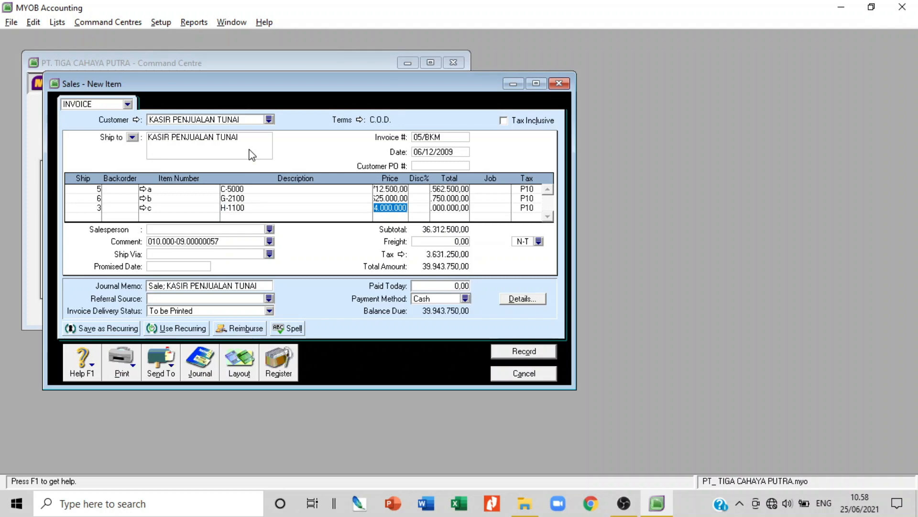
key(Tab)
key(Tab)
key(Tab)
key(Tab)
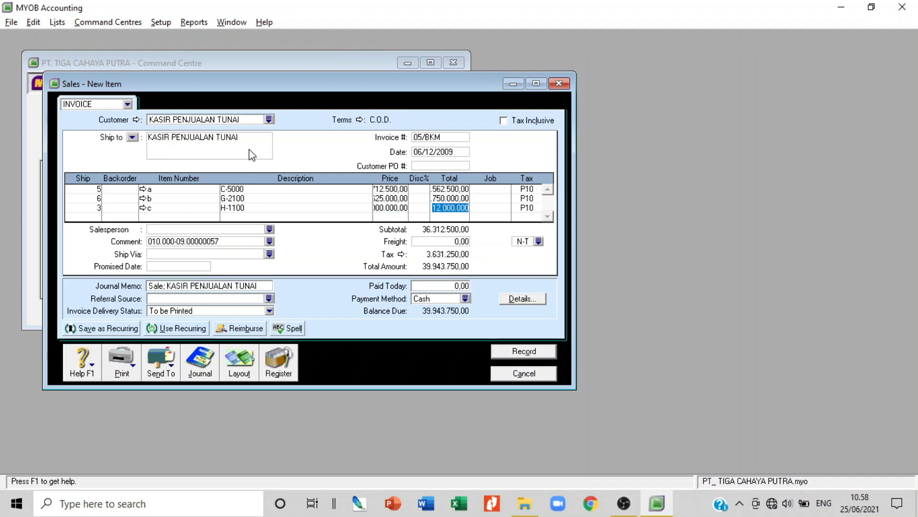
key(Tab)
key(Tab)
key(Tab)
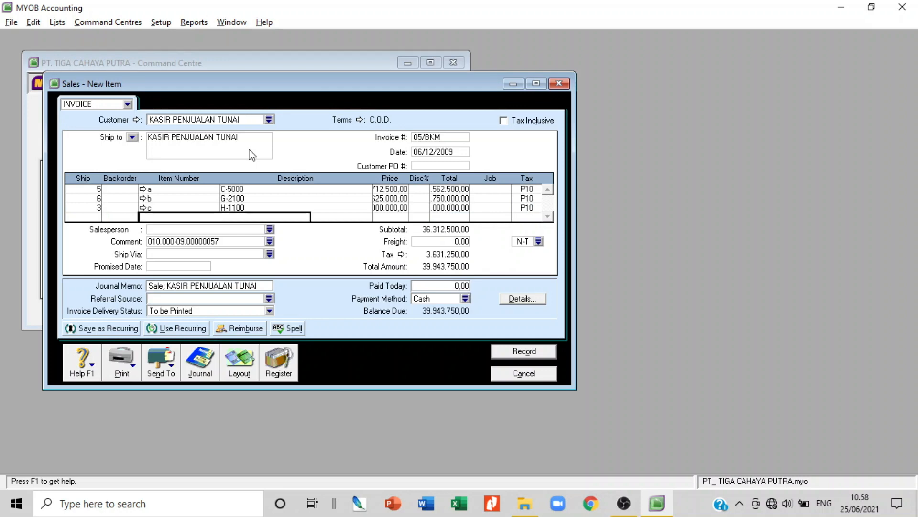
key(Tab)
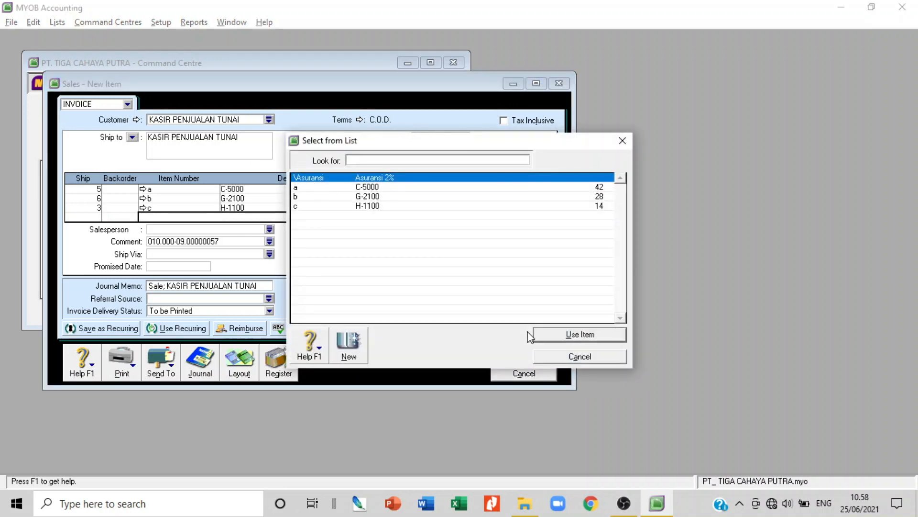
click(568, 359)
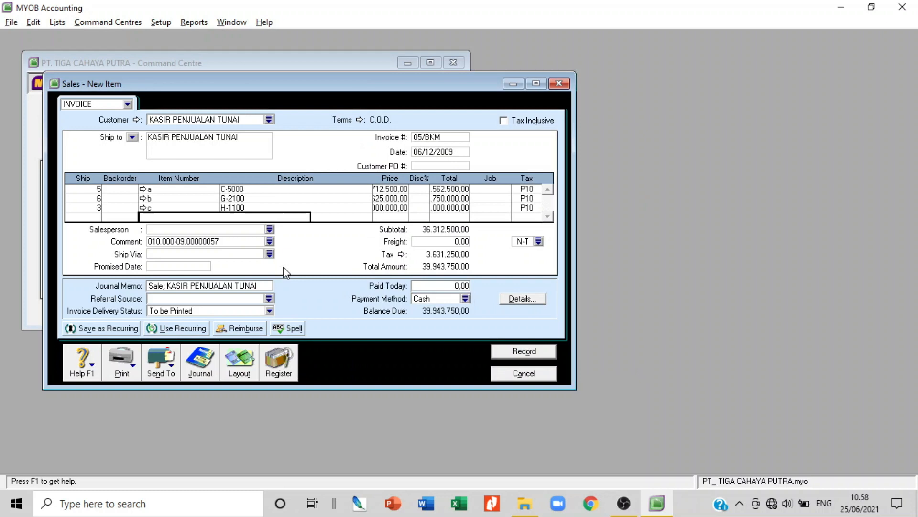
Insert a subtotal line below the three sold items
right_click(248, 217)
click(329, 375)
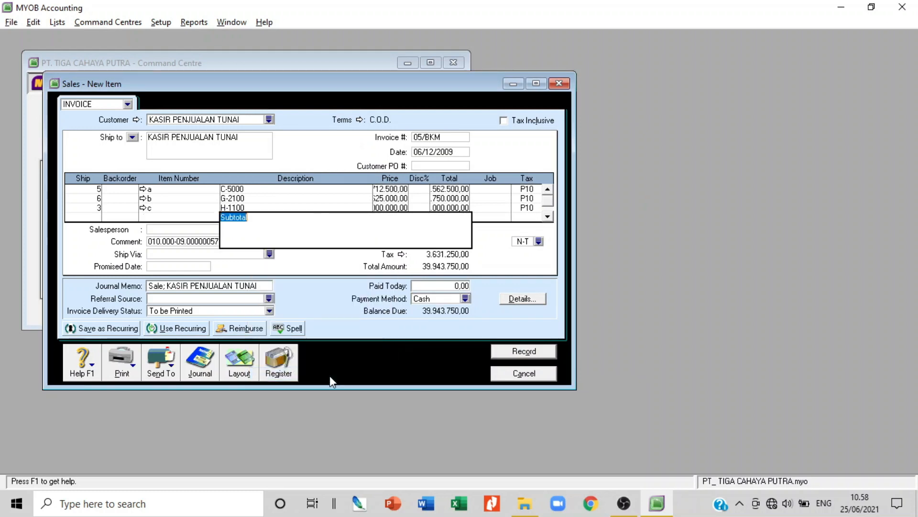
key(Tab)
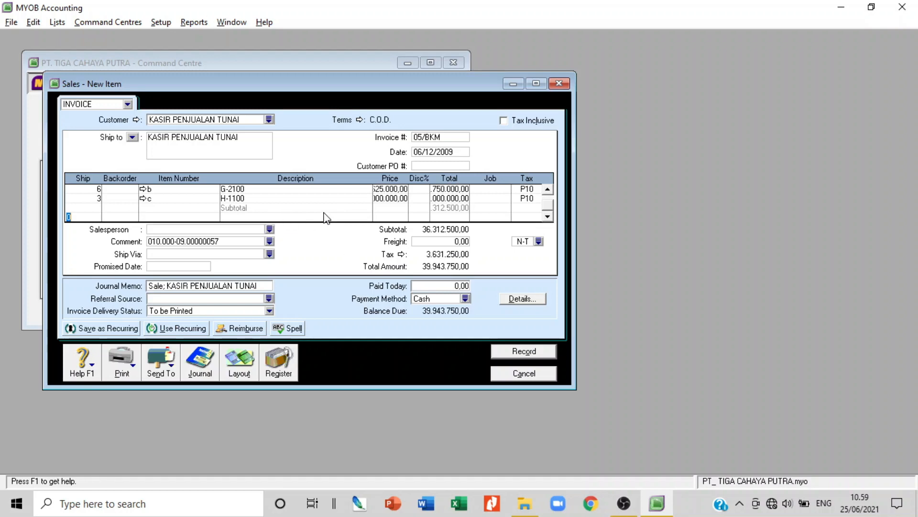
Add the Asuransi item as a new line described 'Asuransi 2%'
key(Tab)
key(Tab)
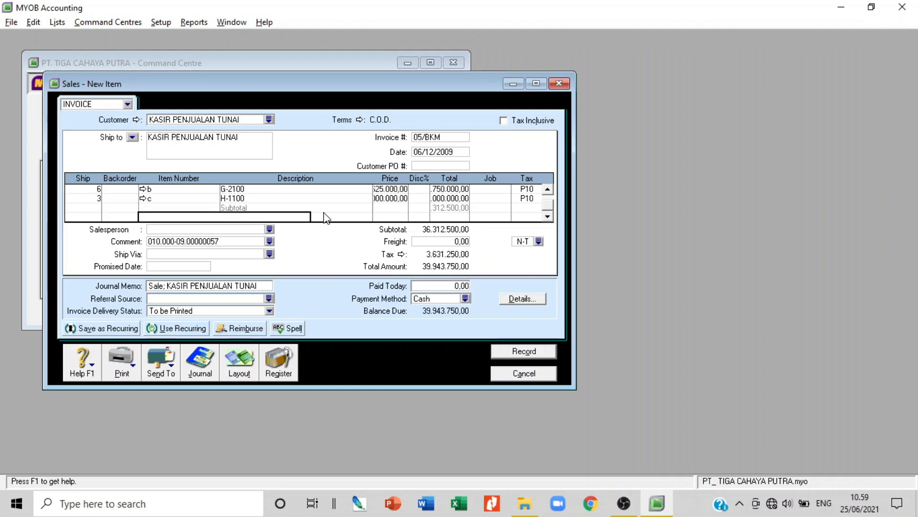
key(Tab)
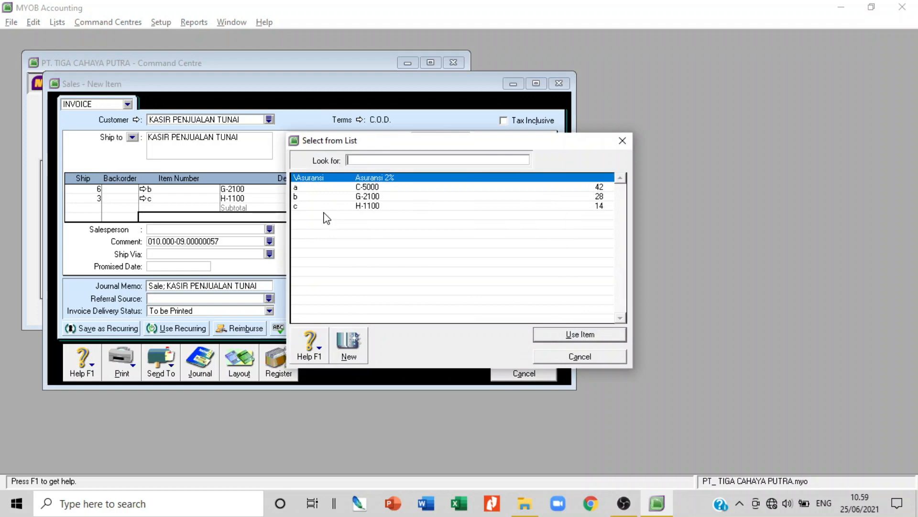
double_click(389, 178)
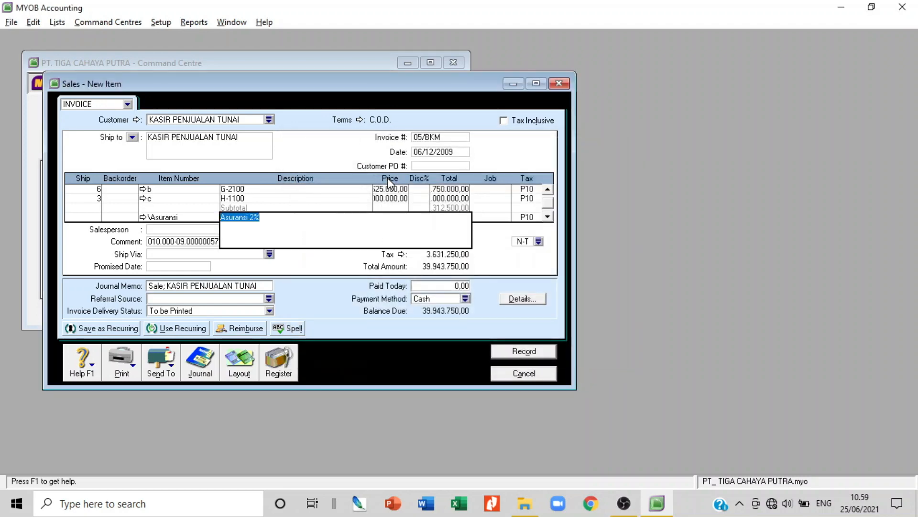
key(Tab)
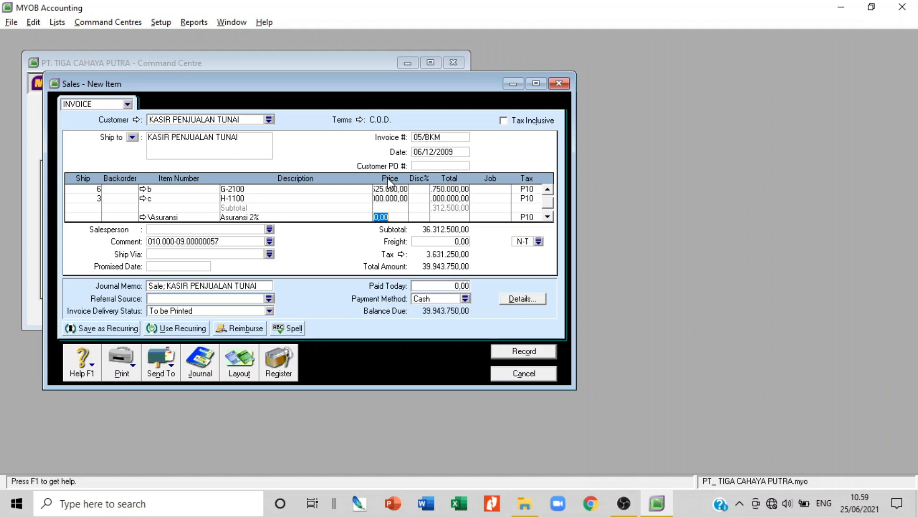
key(Tab)
key(Tab)
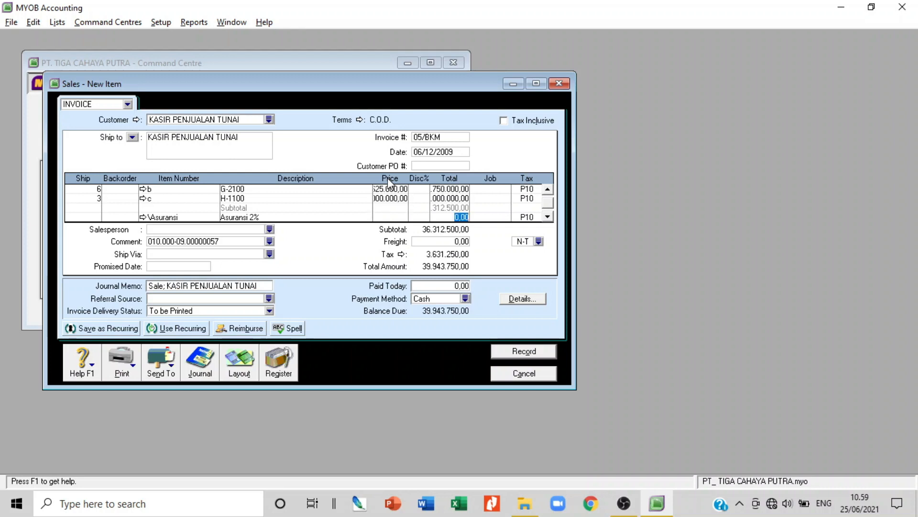
key(Tab)
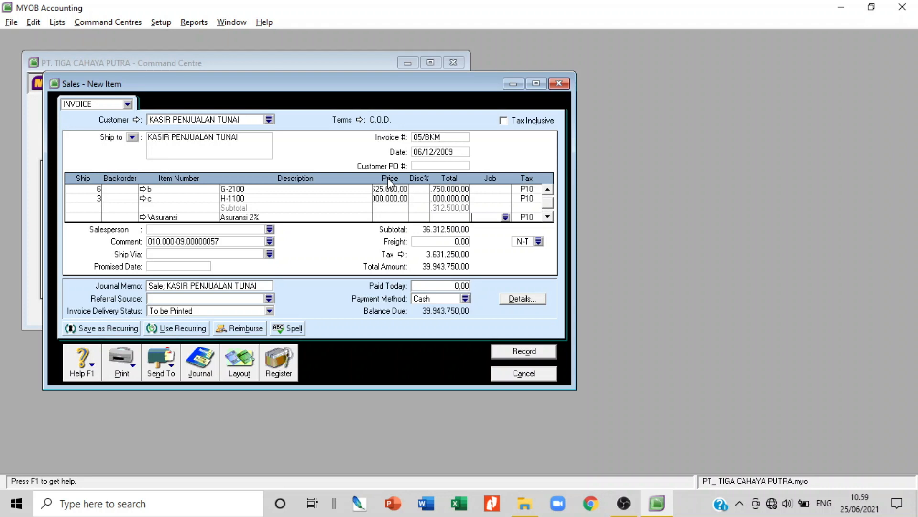
Insert a subtotal line above the Asuransi 2% line
click(323, 209)
right_click(323, 220)
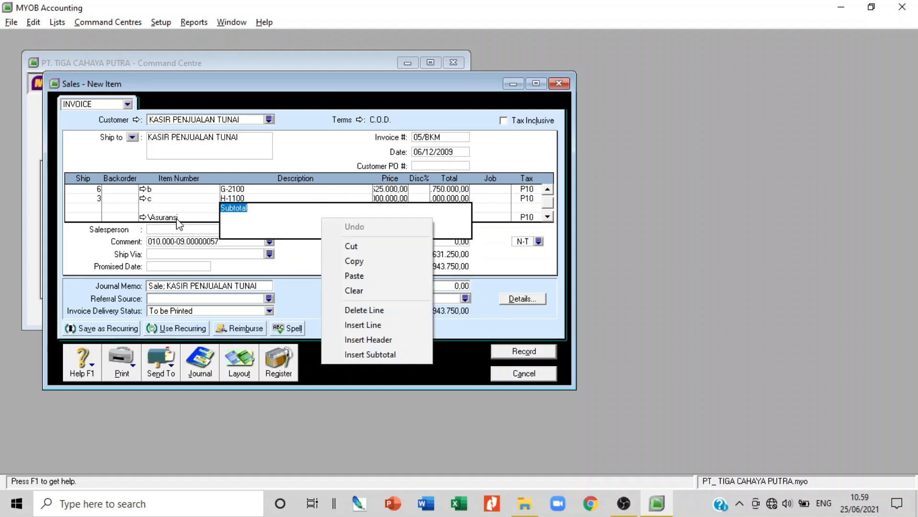
click(177, 218)
right_click(274, 214)
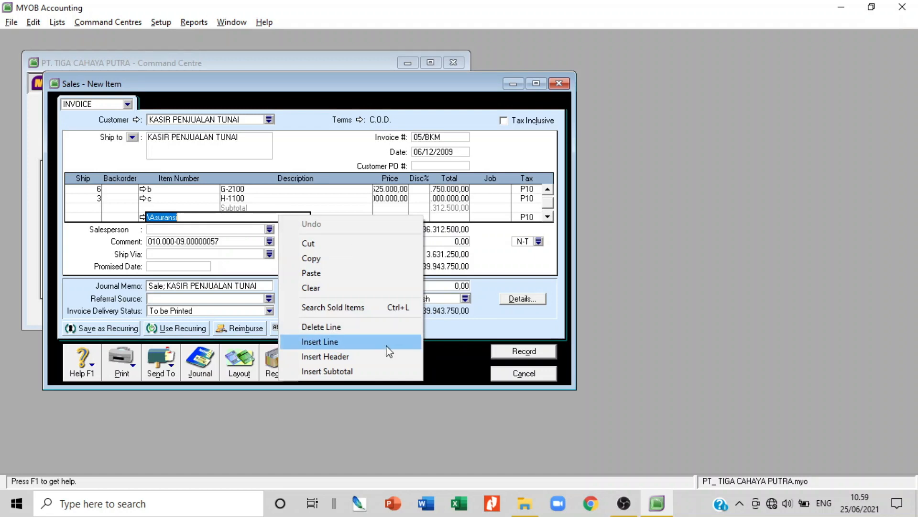
click(380, 374)
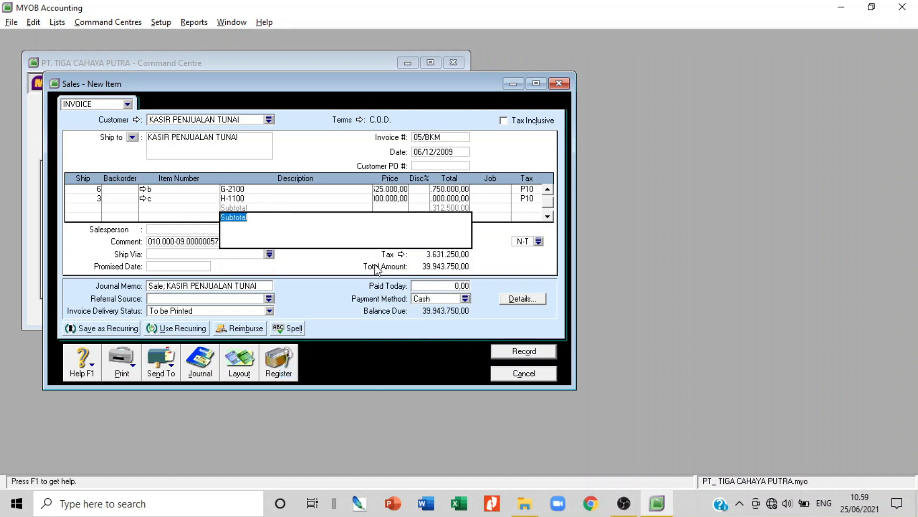
key(Tab)
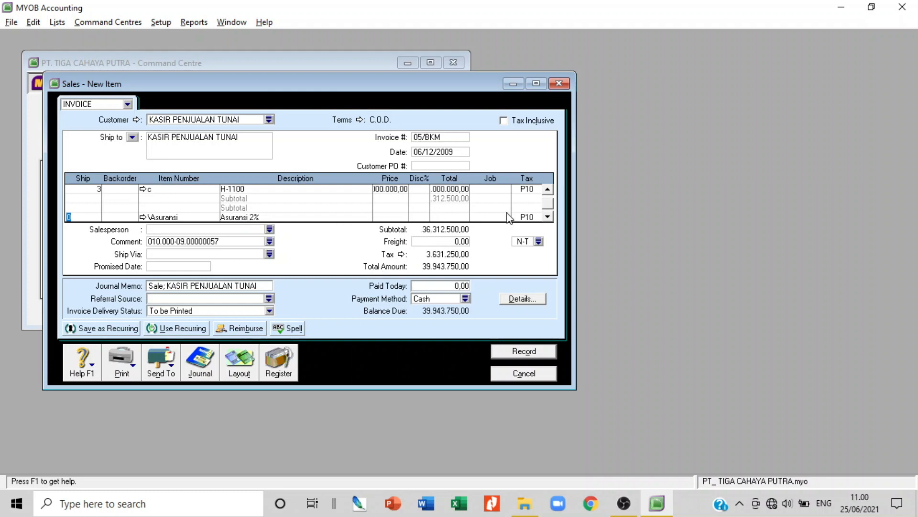
Insert another subtotal above the Asuransi line, cancelling the erase warning to keep the invoice
click(486, 218)
key(Tab)
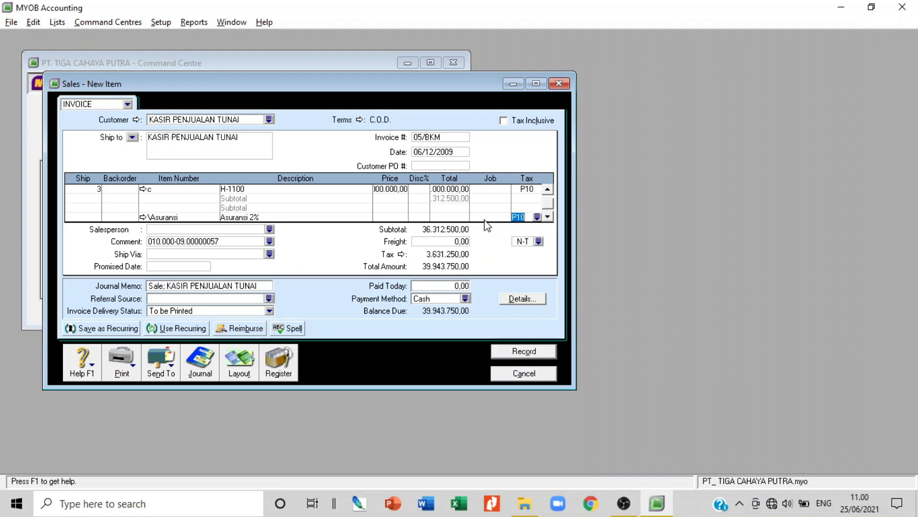
click(455, 217)
right_click(451, 218)
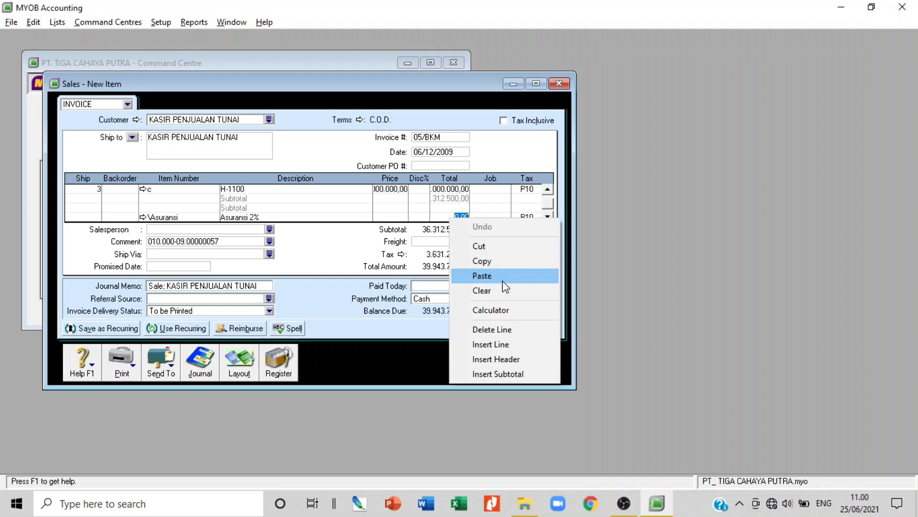
click(514, 373)
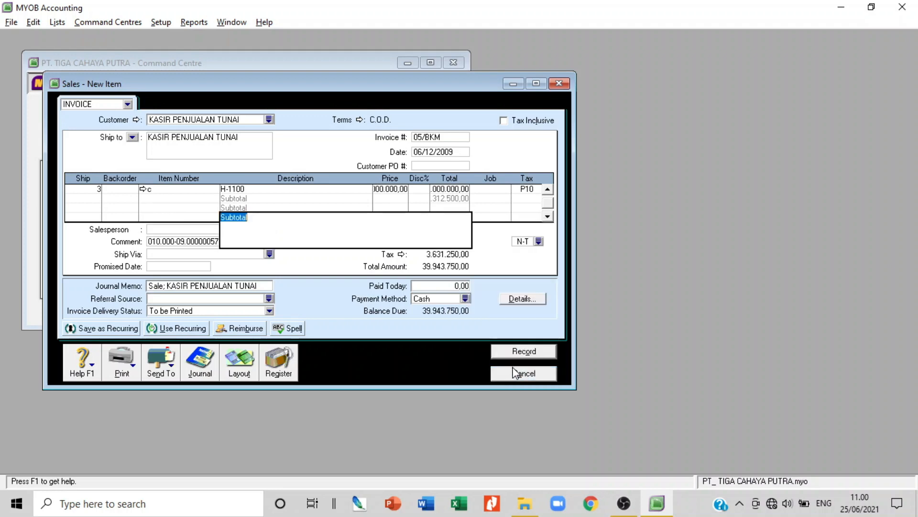
key(Return)
key(Escape)
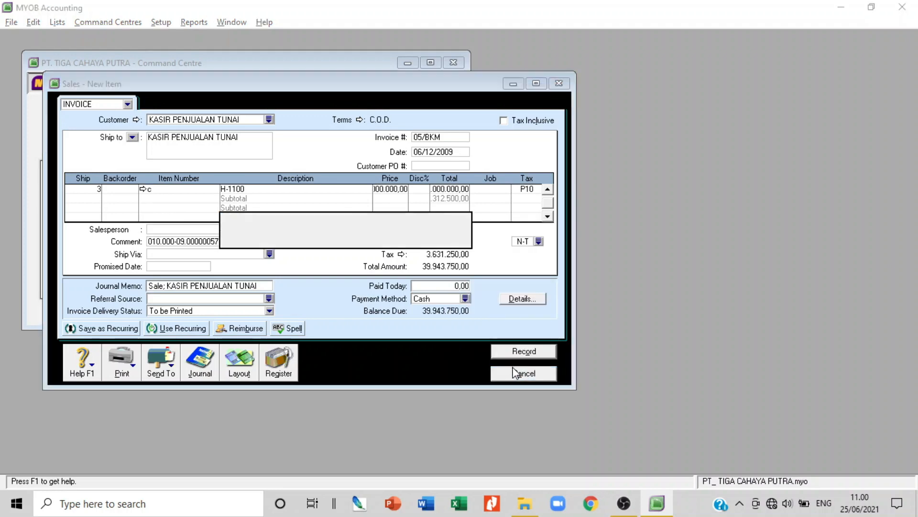
key(Escape)
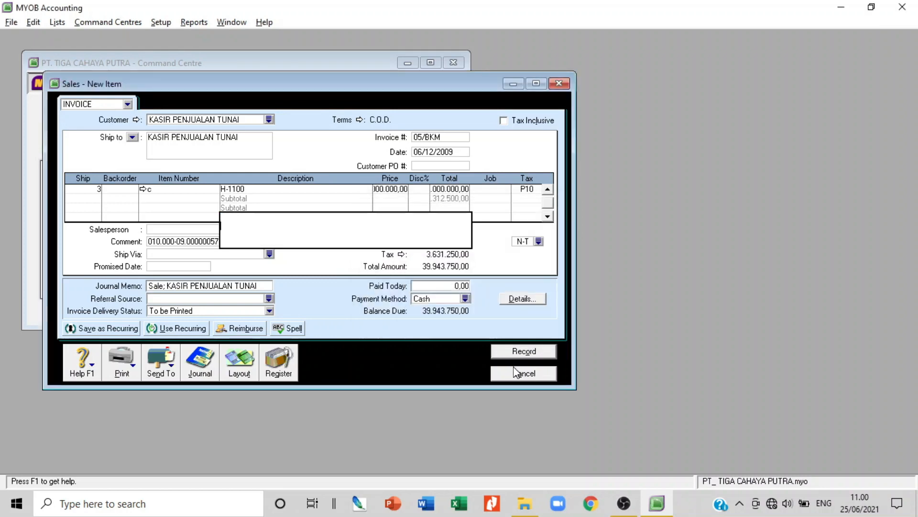
click(515, 372)
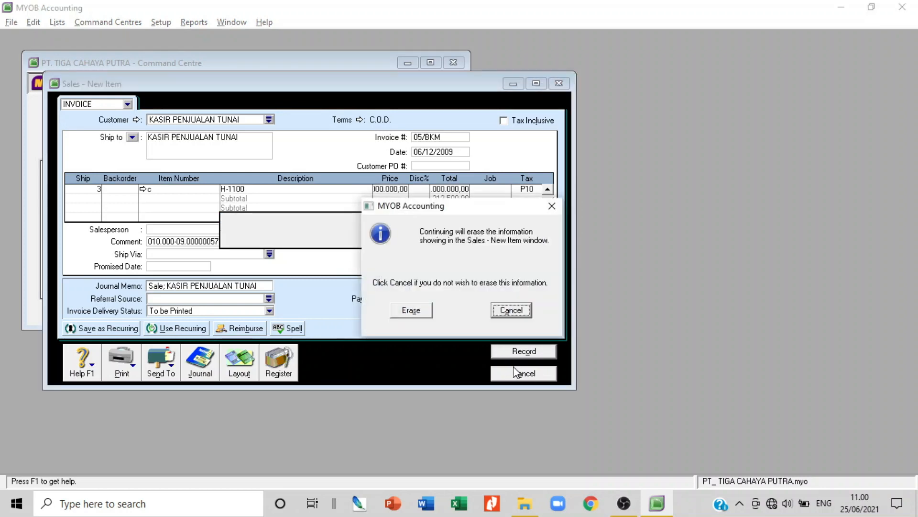
key(Escape)
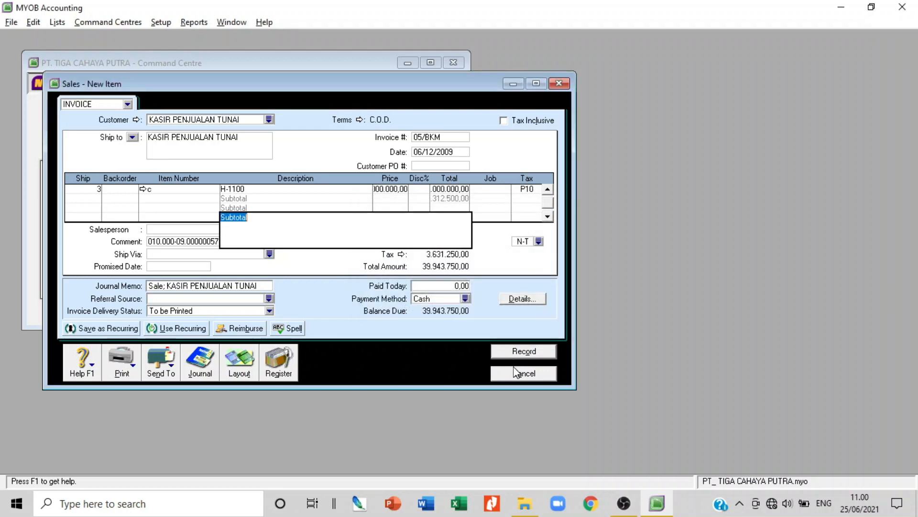
key(Tab)
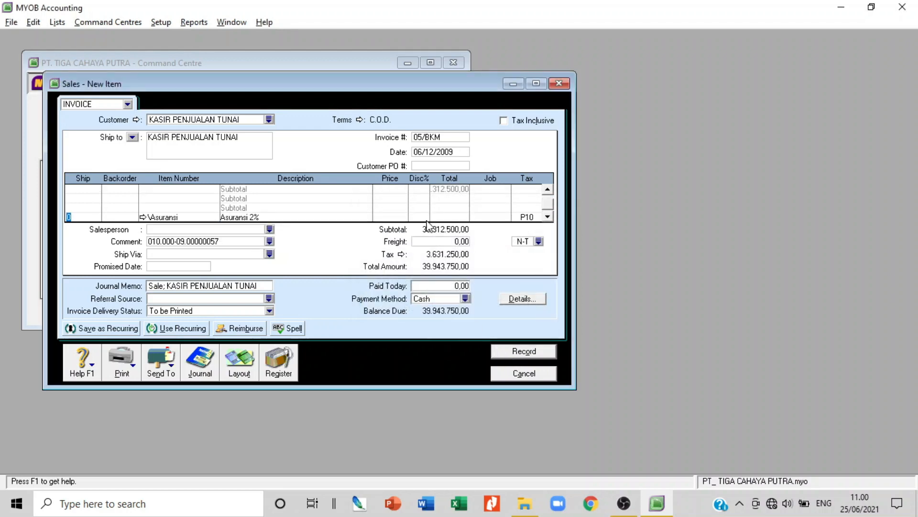
Re-enter the Asuransi item and set its line total to 72.625,00, giving an invoice total of 40.023.637,50
scroll(426, 220, up, 1)
scroll(430, 217, down, 2)
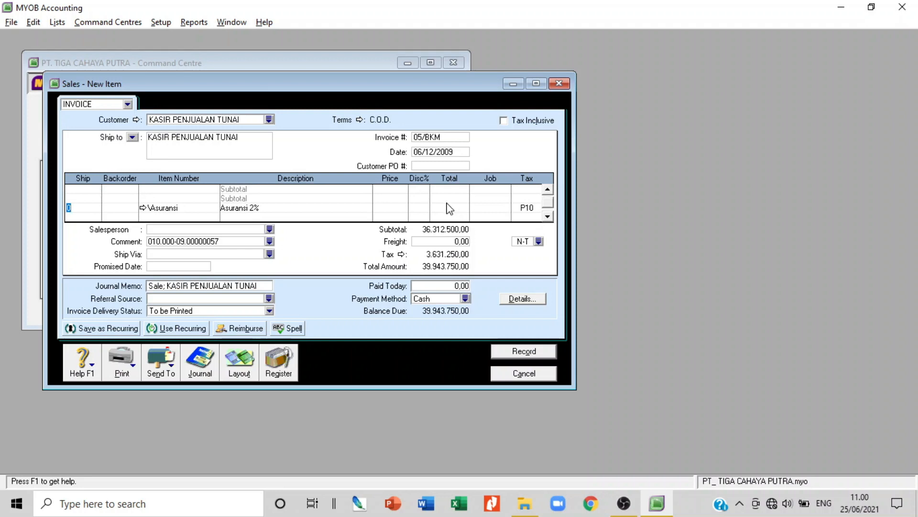
scroll(450, 214, up, 2)
scroll(303, 235, down, 2)
click(261, 208)
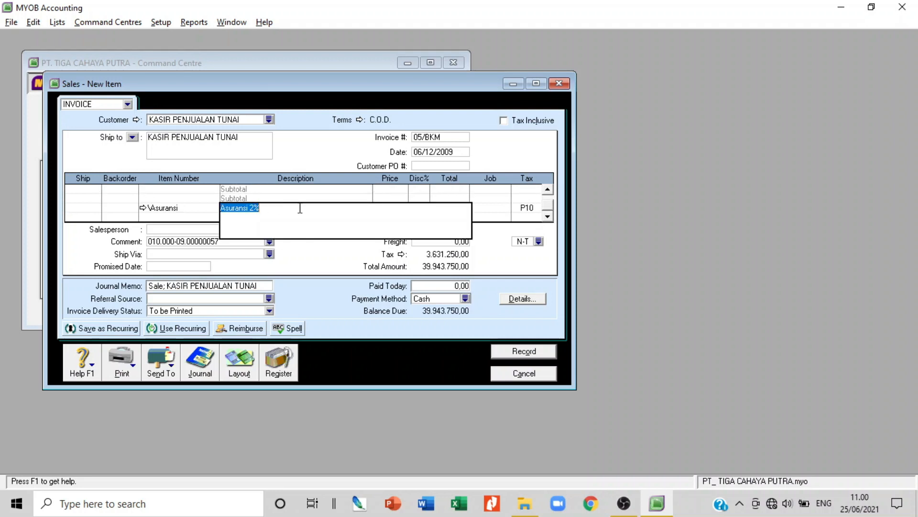
click(179, 212)
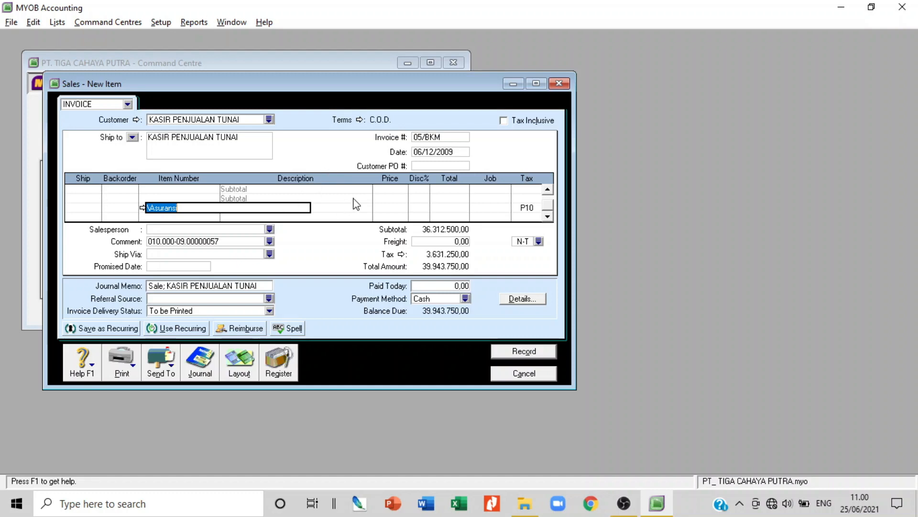
key(Tab)
key(Tab)
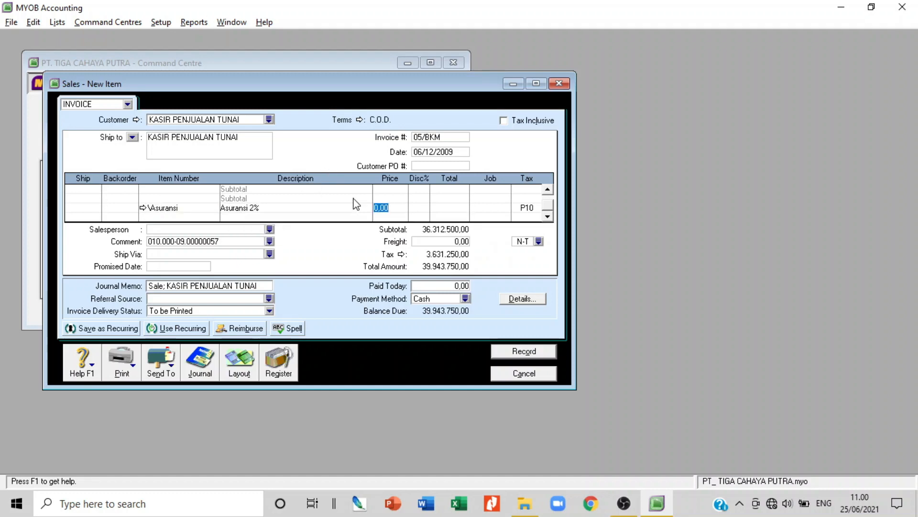
key(Tab)
key(Tab)
text(7)
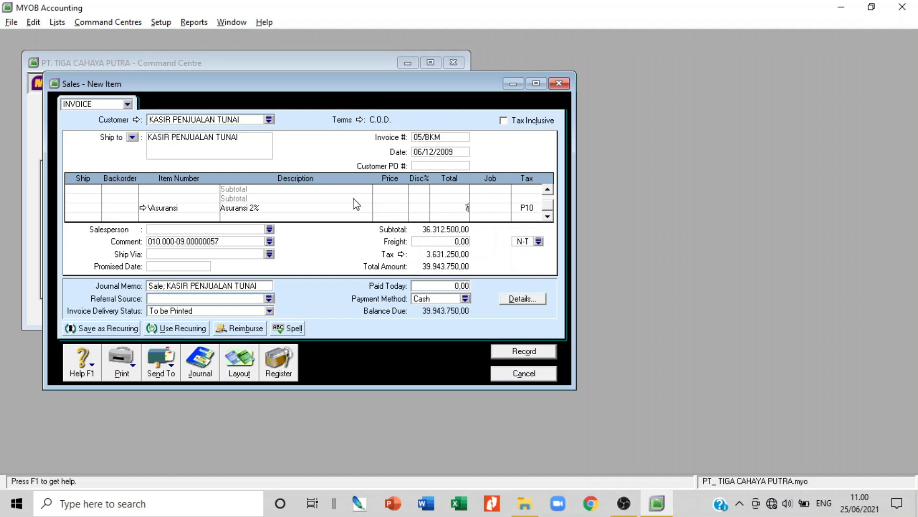
text(2625)
key(Tab)
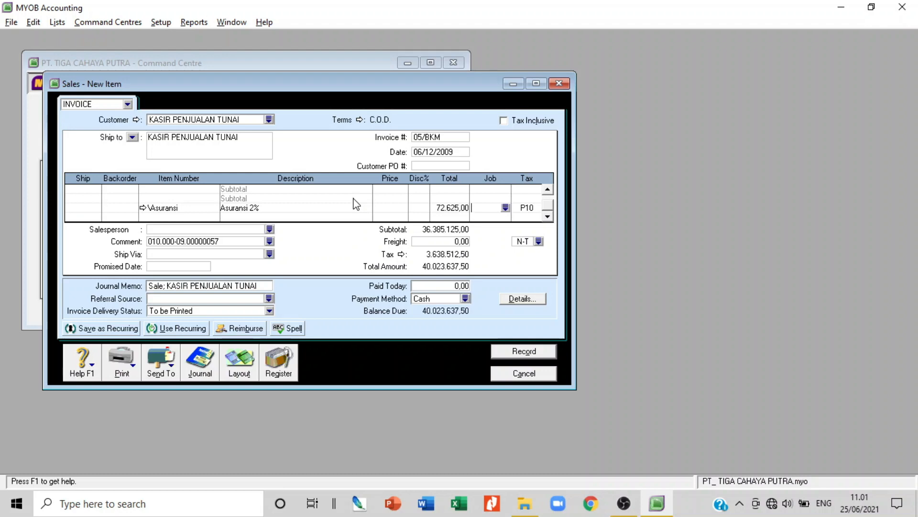
key(Tab)
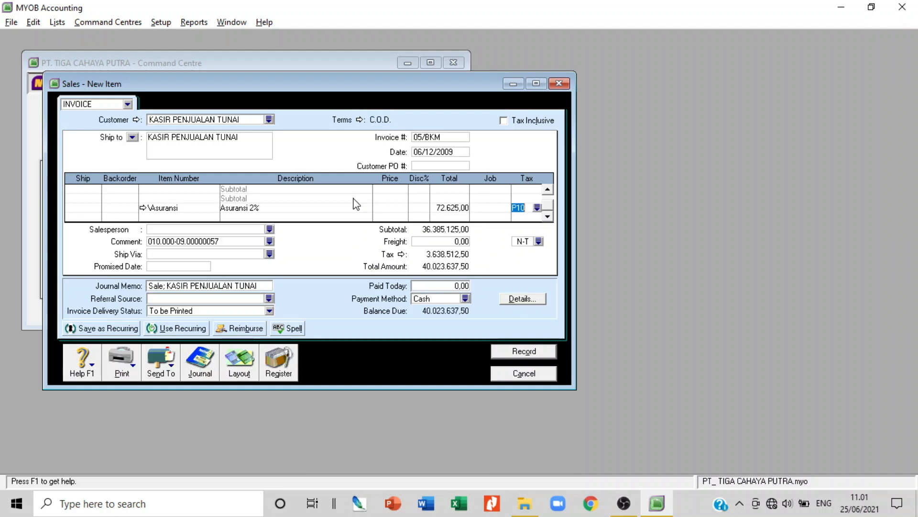
click(243, 242)
click(243, 243)
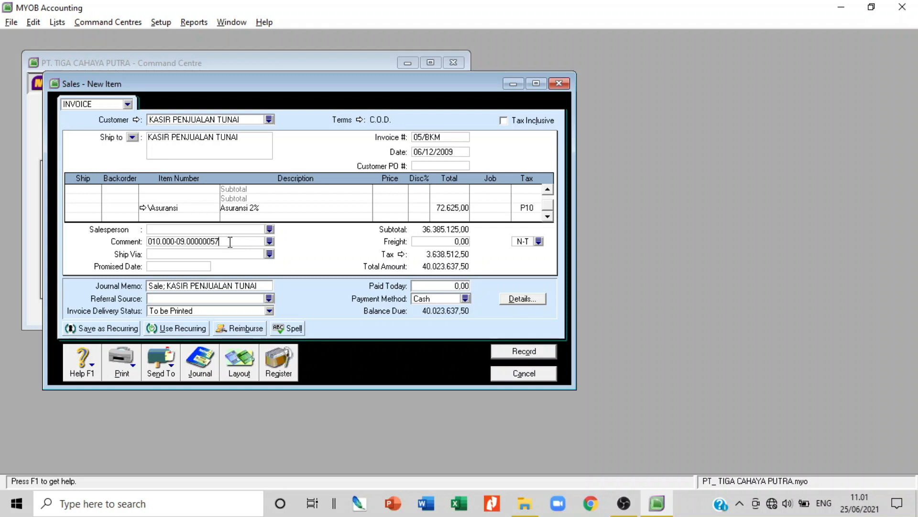
End the comment with 59,60,61 and enter 40023637,50 as the amount paid today
key(BackSpace)
text(9,60,61)
click(451, 286)
text(40023637)
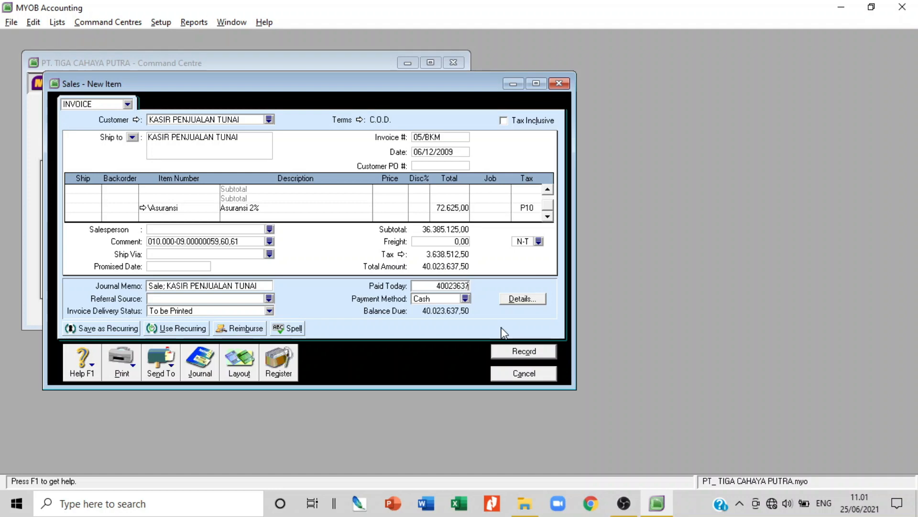
text(,)
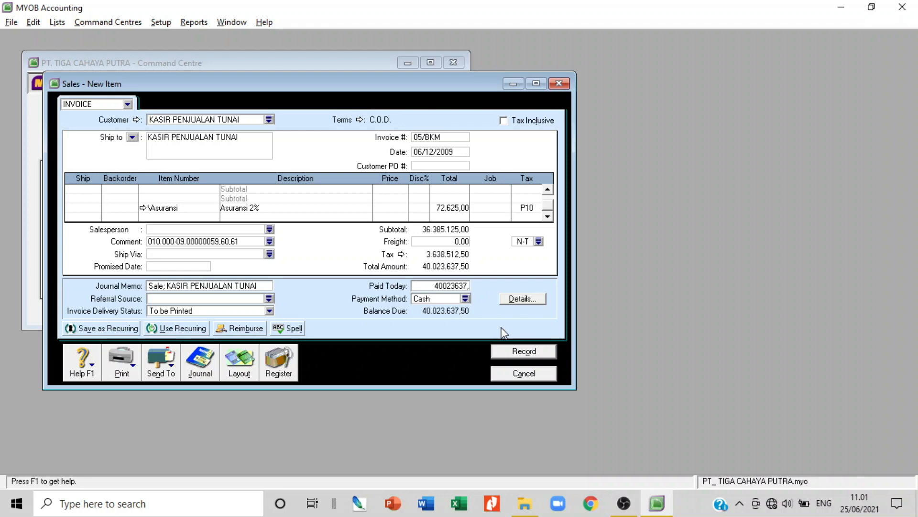
text(50)
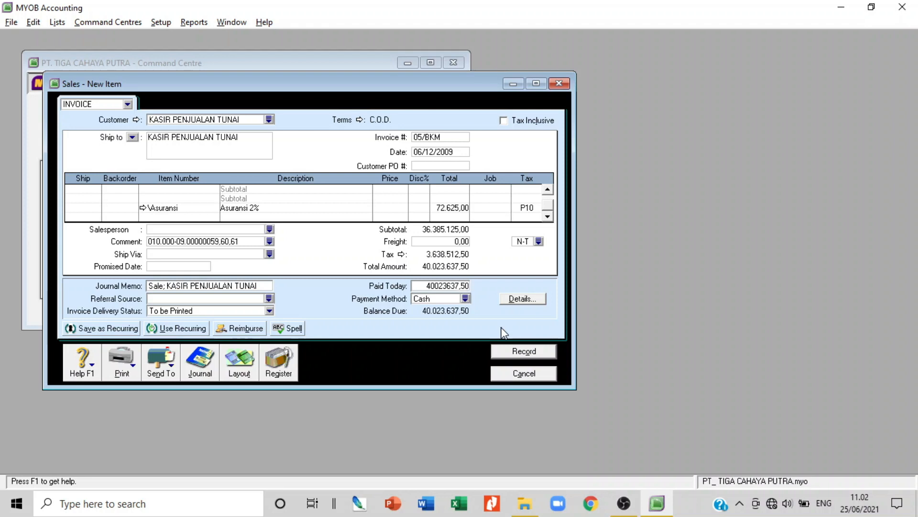
Cancel the 05/BKM cash sale and confirm erasing it without recording
key(Tab)
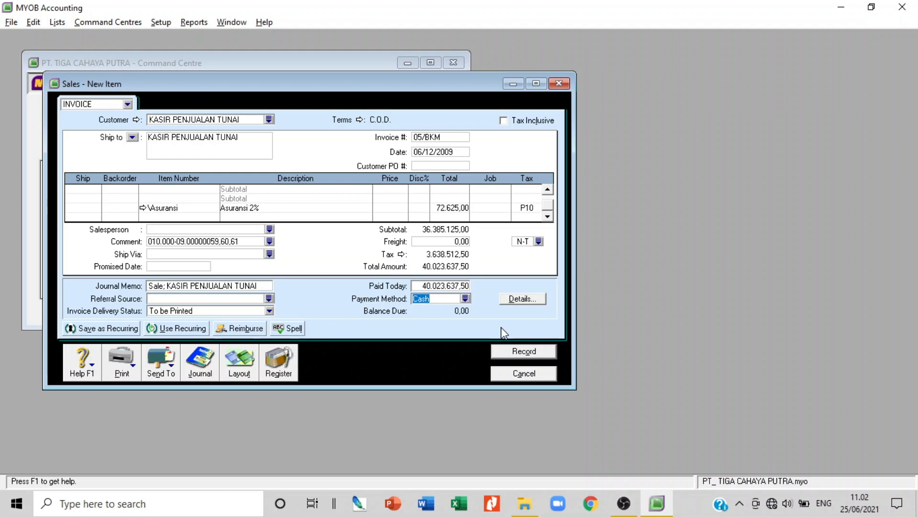
key(Tab)
click(531, 377)
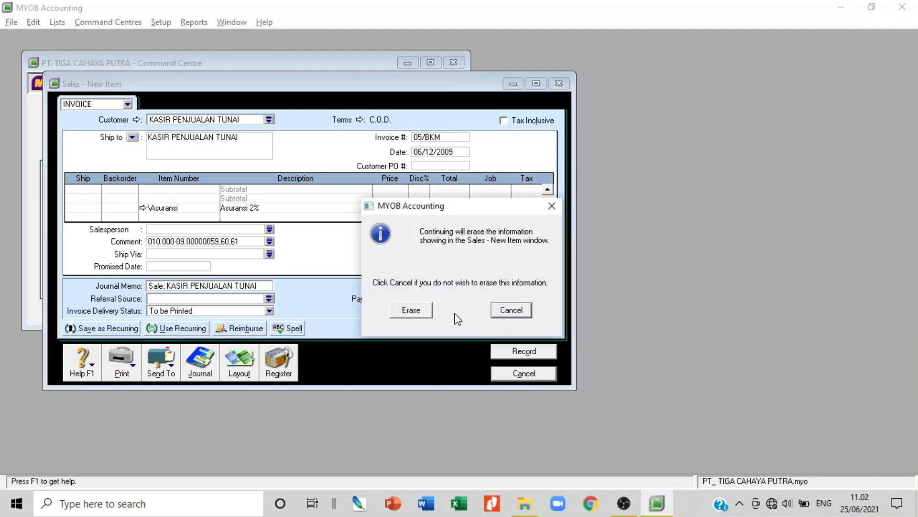
click(412, 311)
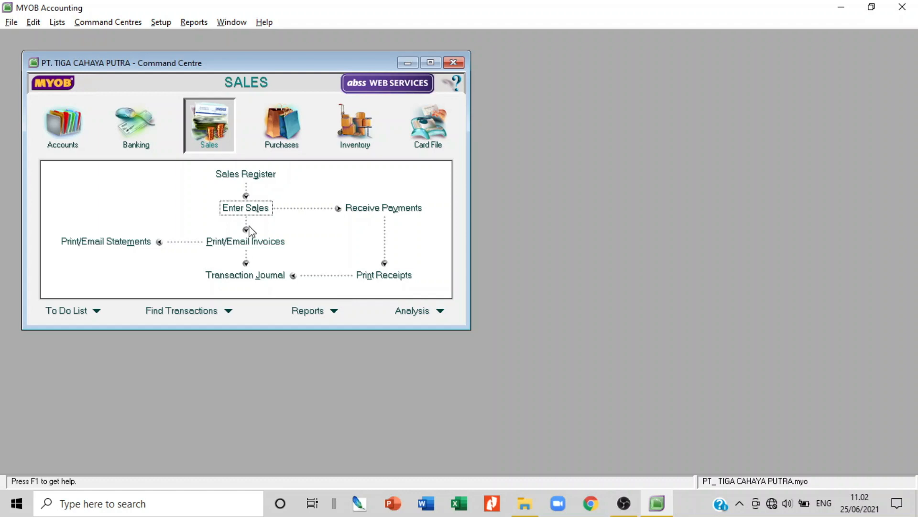
Open Spend Money from Banking and pay from the 1-1101 Cash in Bank account
click(142, 140)
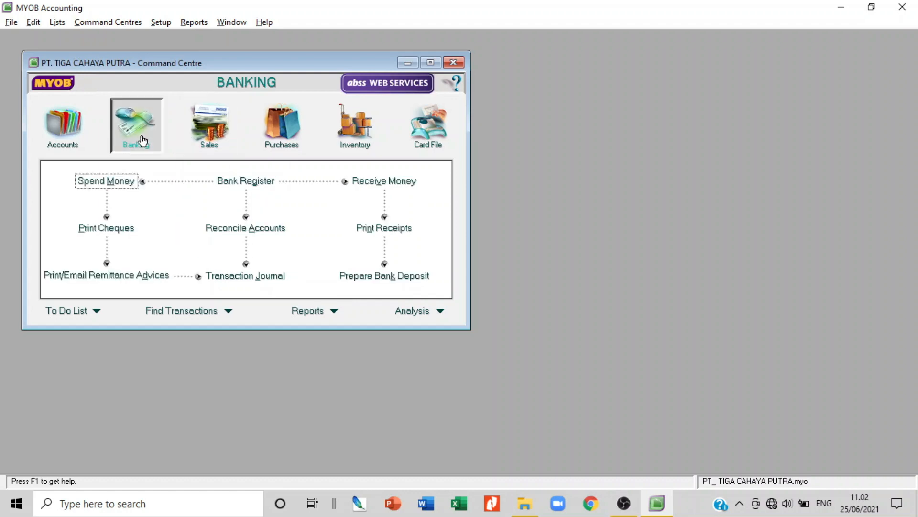
click(124, 183)
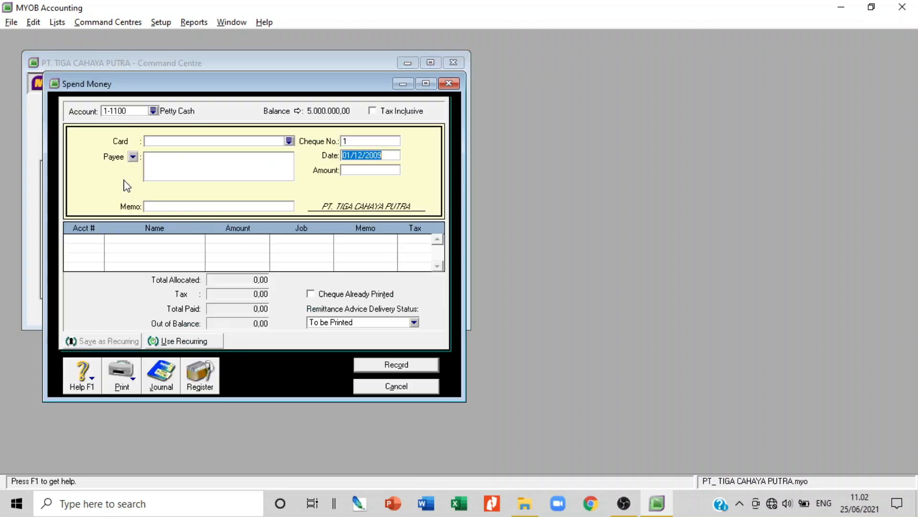
click(154, 112)
double_click(328, 189)
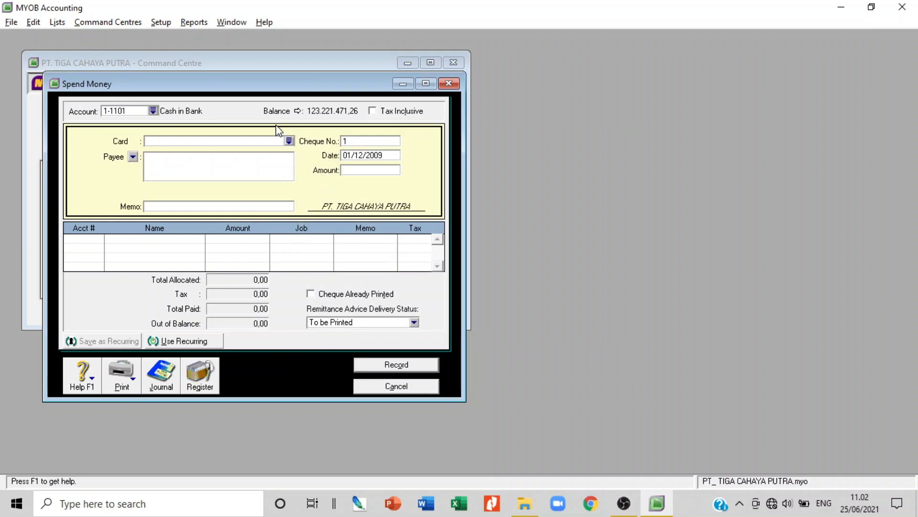
click(375, 140)
Set cheque number 03/BKK, date 07/12/2009 and amount 104.040.000
text(03/BKK)
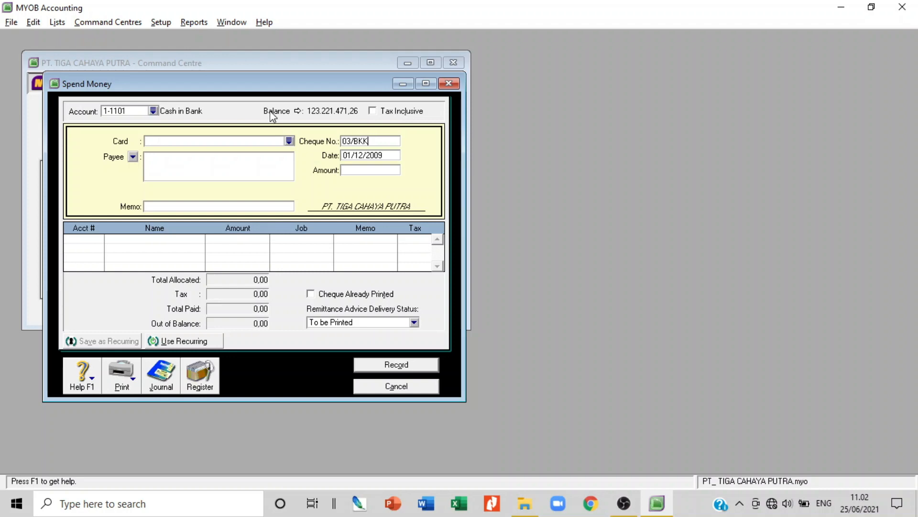
key(Tab)
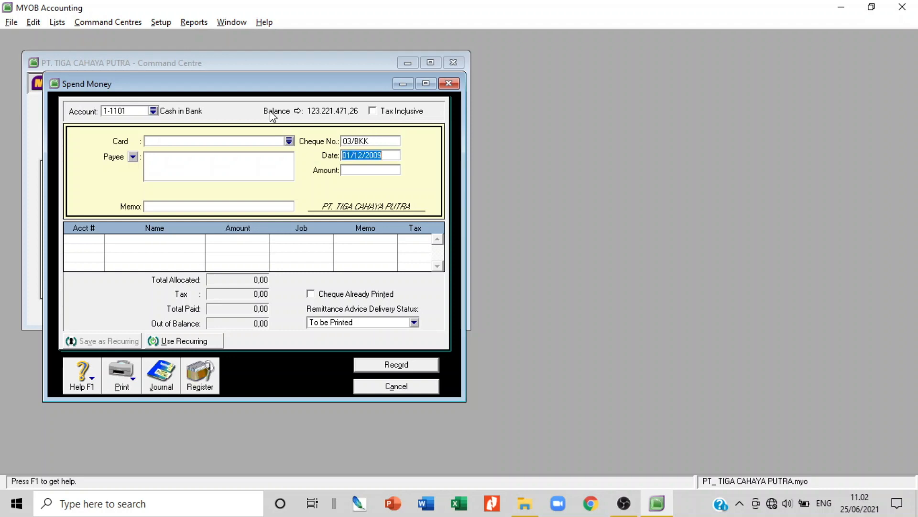
click(351, 158)
key(BackSpace)
text(7)
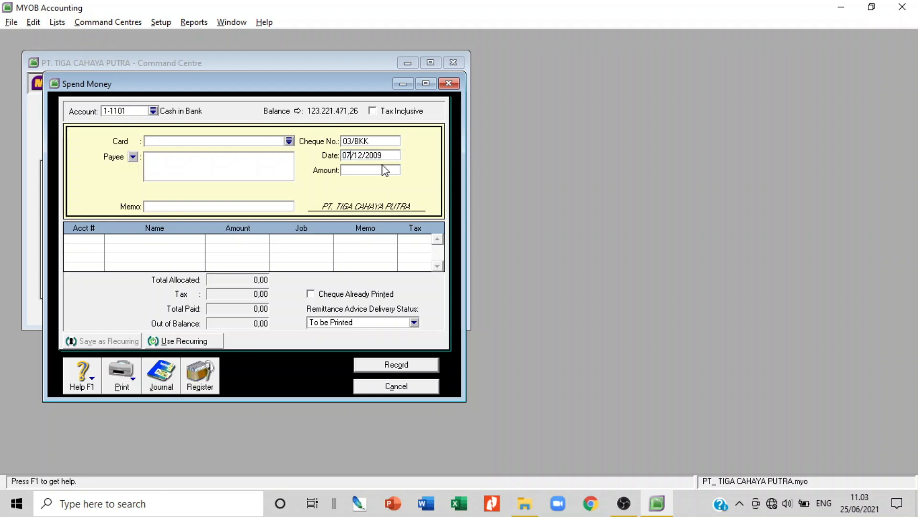
key(Tab)
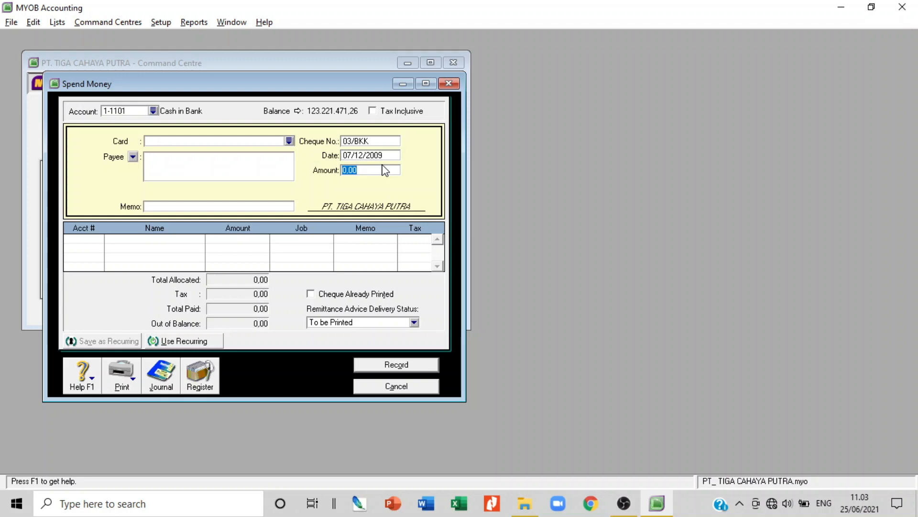
text(104)
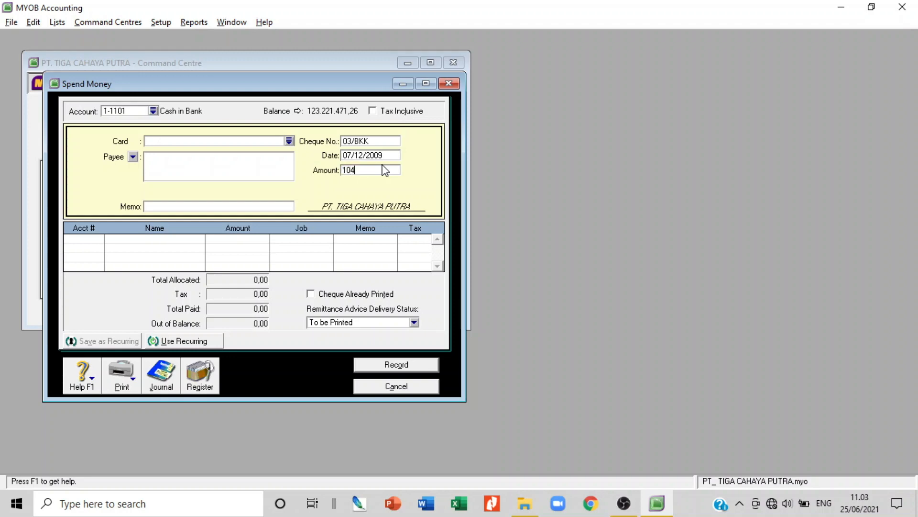
text(.04)
text(0.0000)
key(Tab)
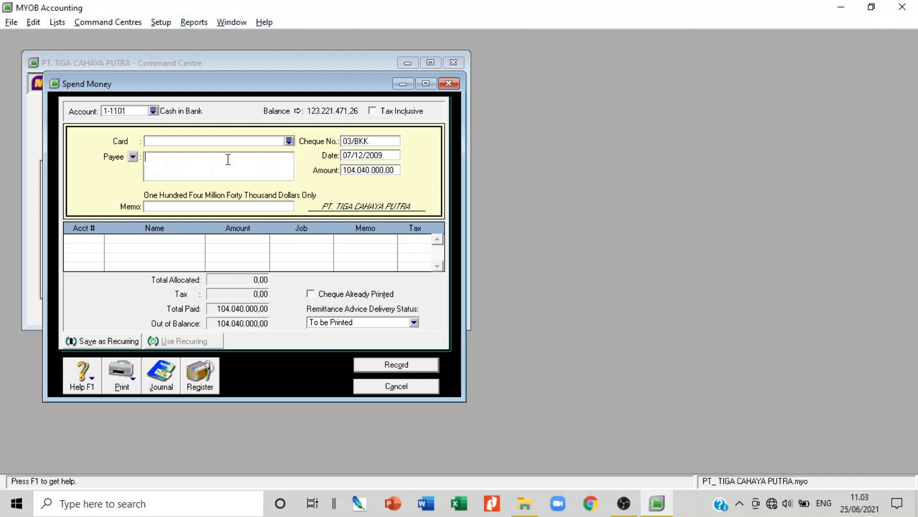
Enter payee MERDEKA SECURITIES and memo 'PEMBELIAN SAHAM PT PERKASA INDAH SENTOSA'
text(MERDEKA SECUT)
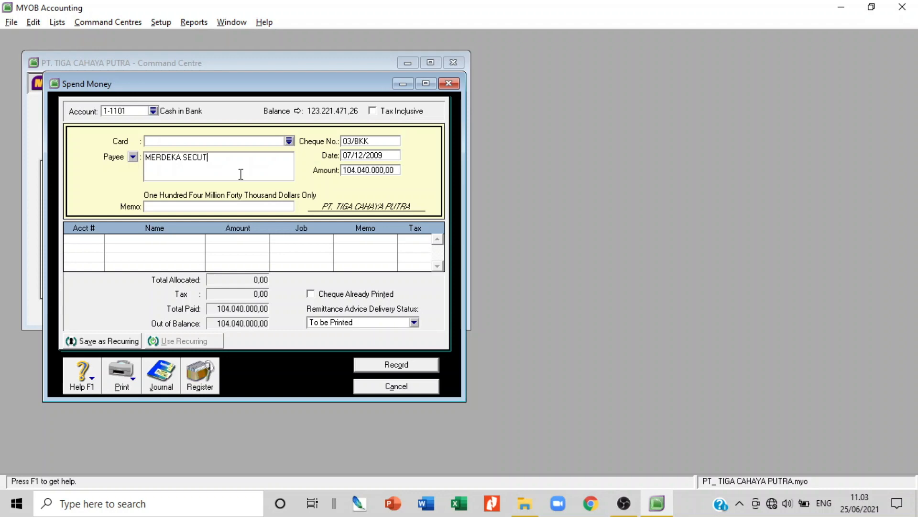
key(Home)
text(RITIES)
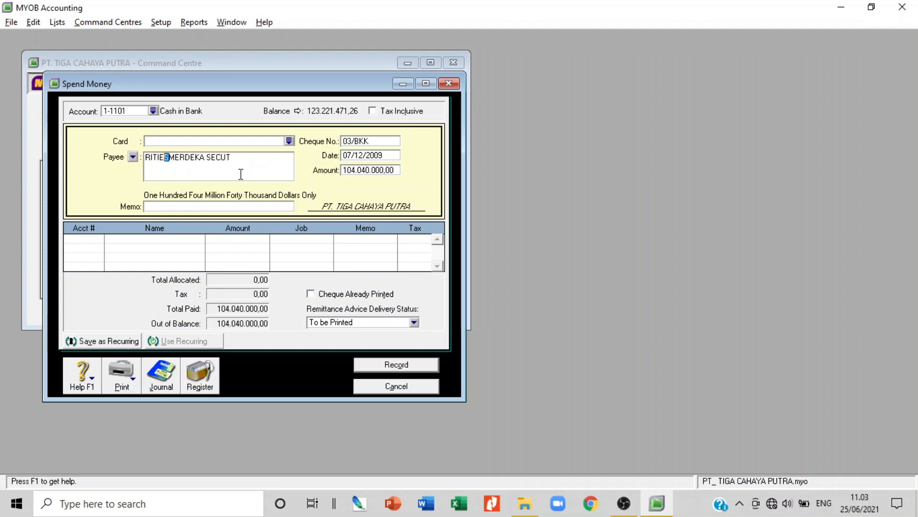
key(shift+Home)
key(Delete)
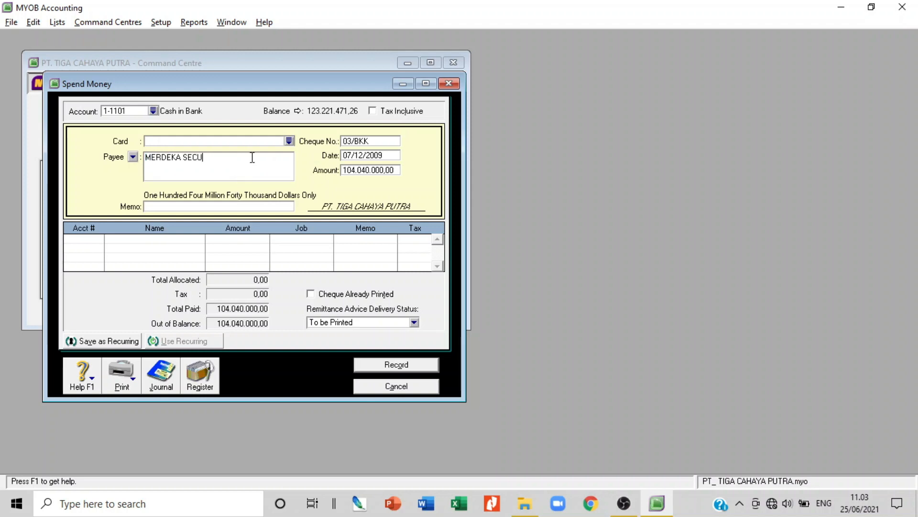
text(RITIES)
click(263, 206)
text(PEMBELIAN SAHAM)
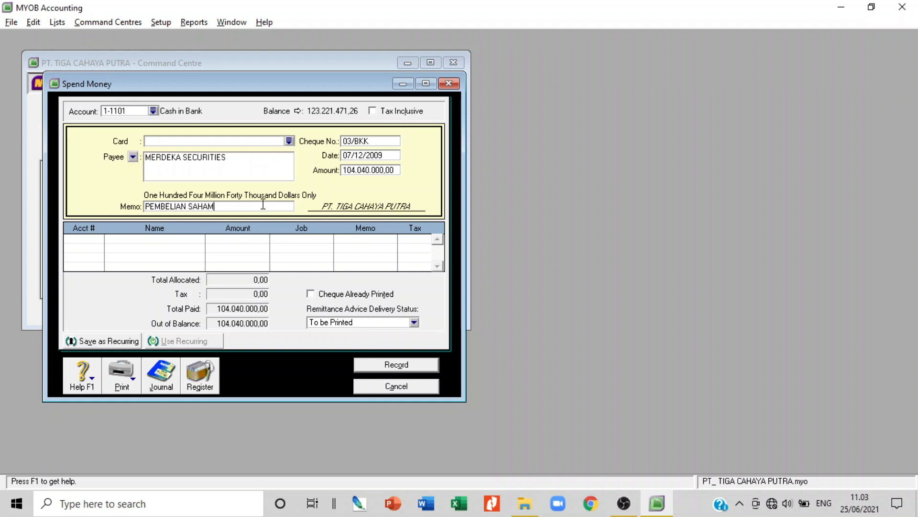
text( PT PERKASA)
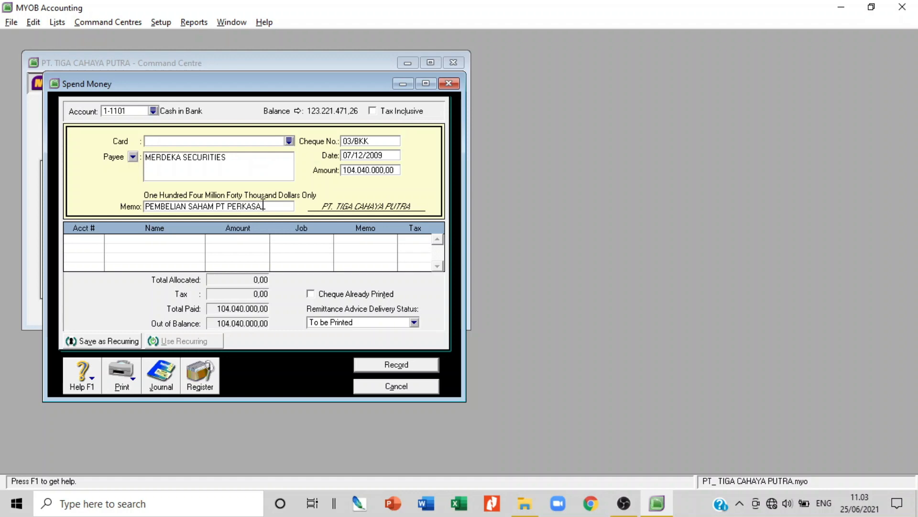
text( INDAH SENDOT)
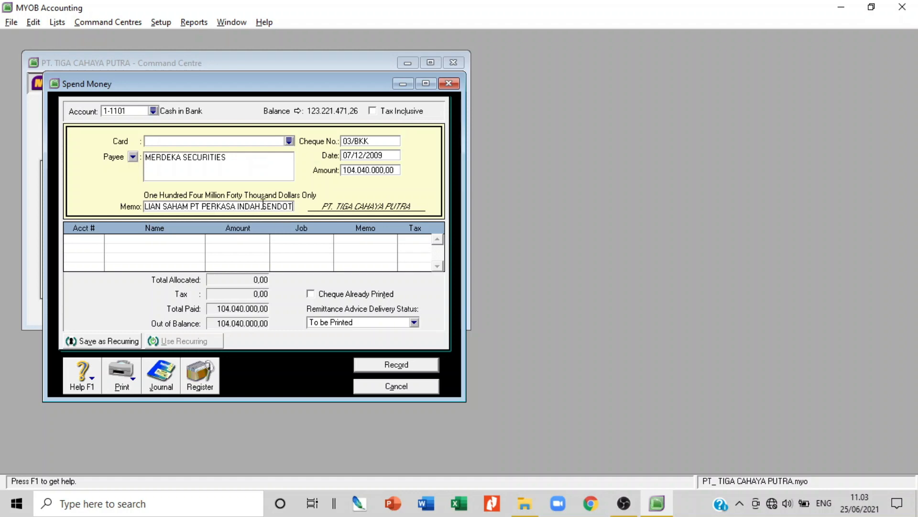
text(SA)
key(BackSpace)
key(BackSpace)
key(BackSpace)
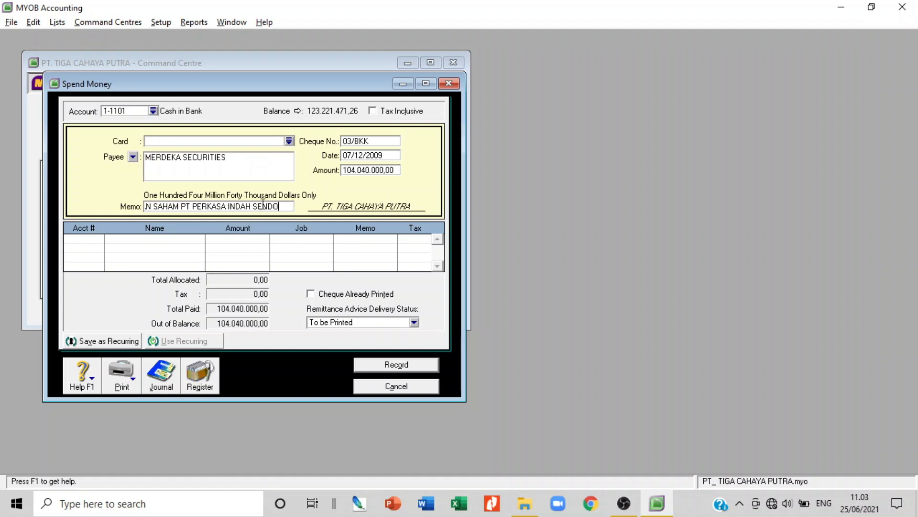
key(BackSpace)
key(BackSpace)
text(TOSA)
key(Tab)
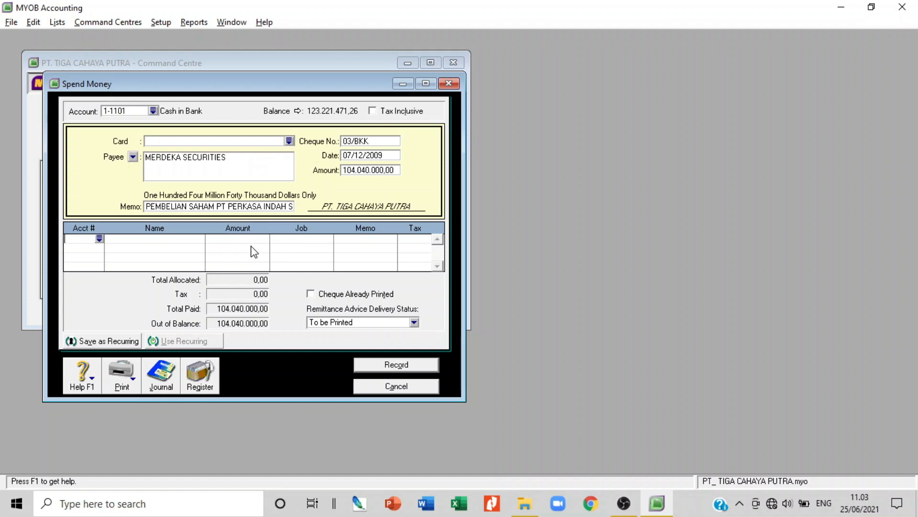
text(6-)
key(Tab)
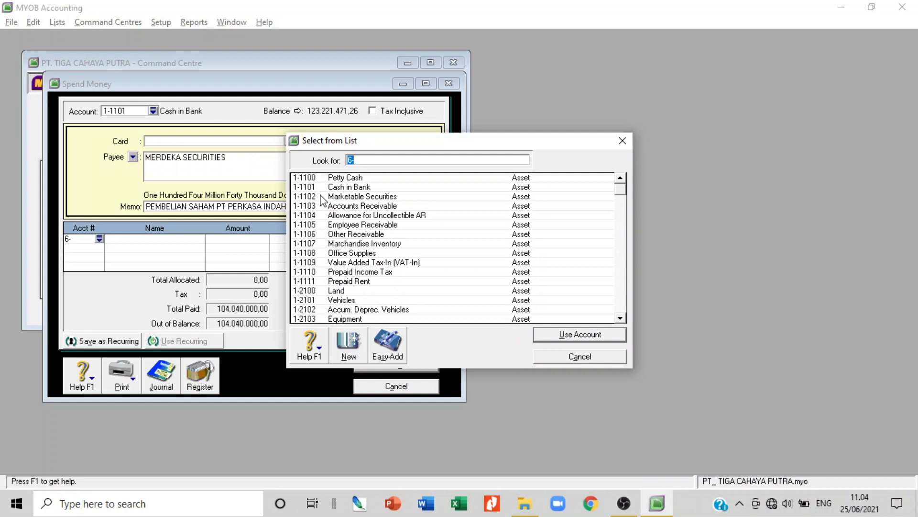
double_click(323, 200)
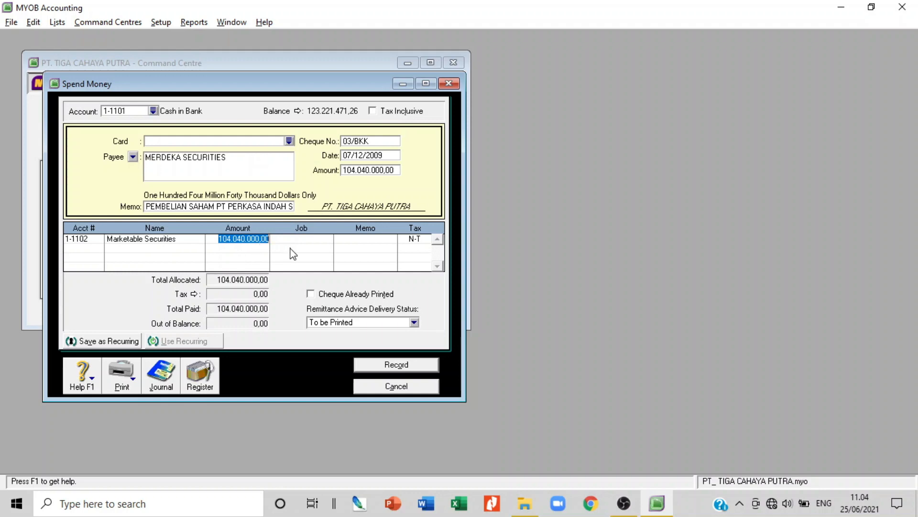
key(Tab)
key(Tab)
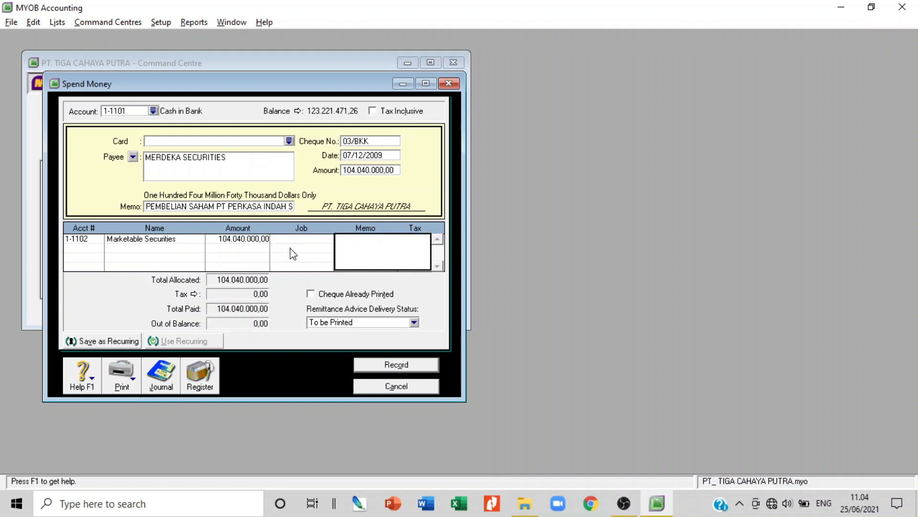
text(1000LB@100000)
key(Tab)
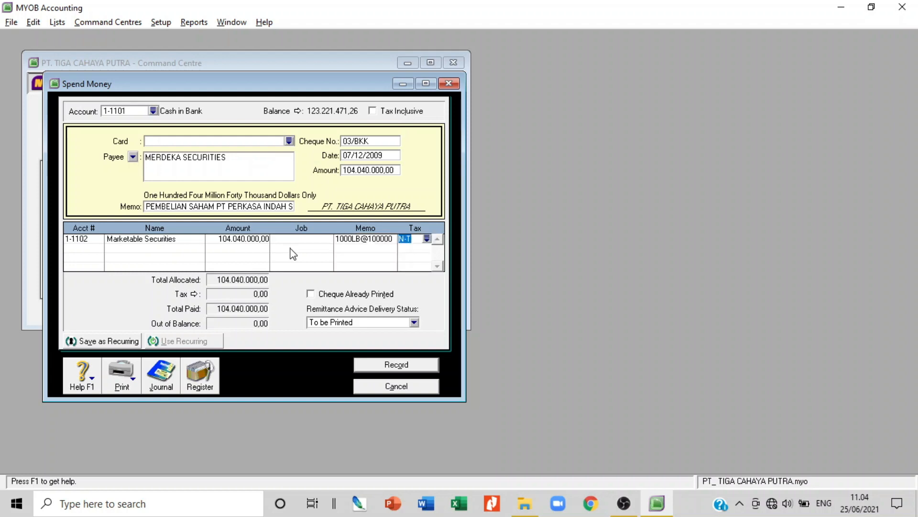
click(381, 240)
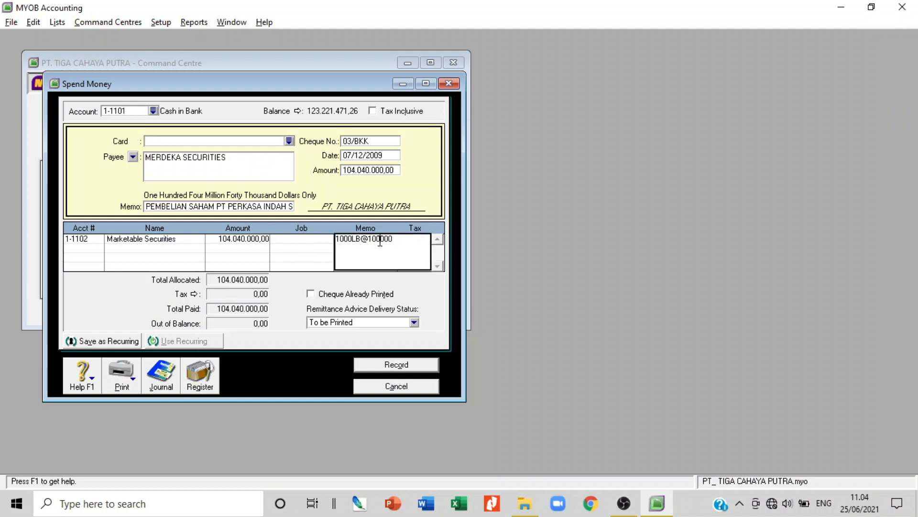
click(389, 241)
text(.)
key(Tab)
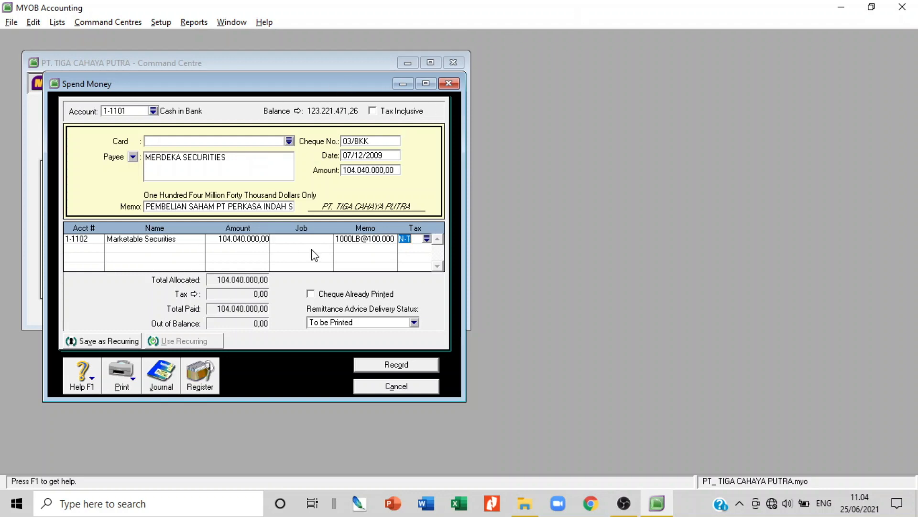
key(ctrl+r)
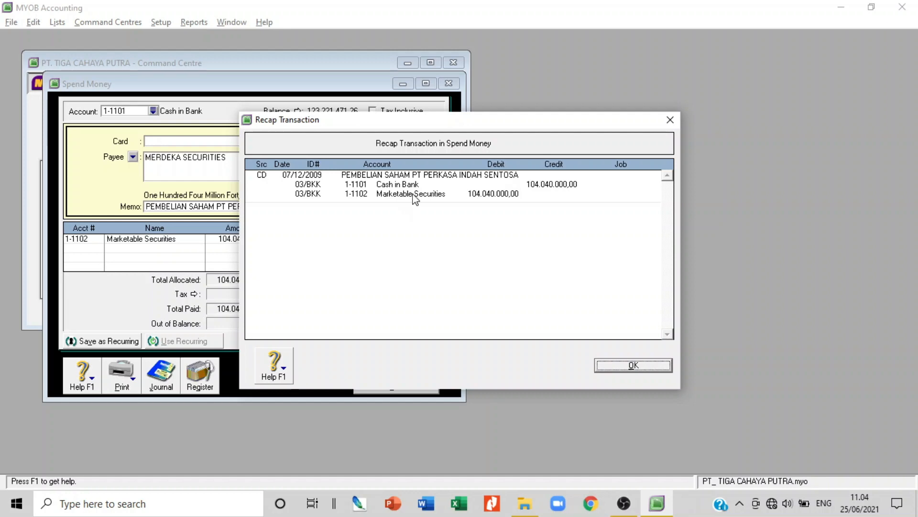
Close the recap, record the 104.040.000,00 MERDEKA SECURITIES cheque, and cancel the blank Spend Money form
click(640, 365)
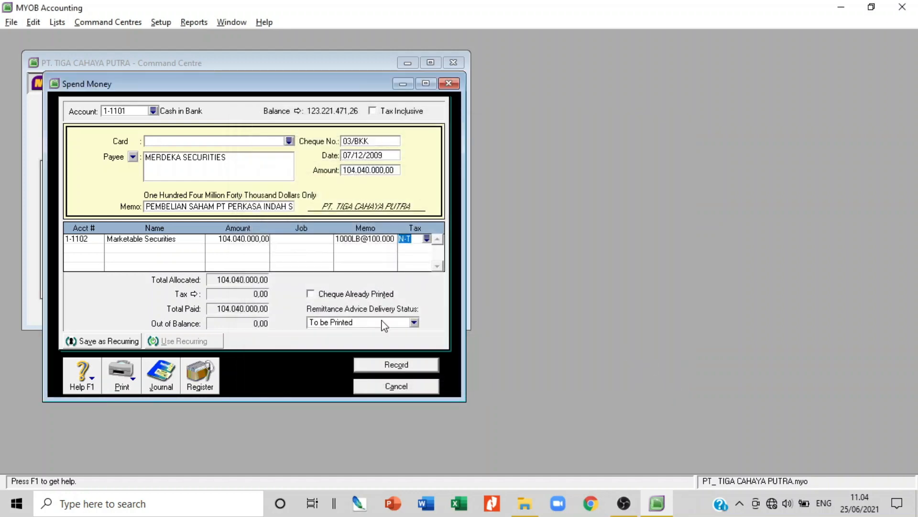
click(401, 363)
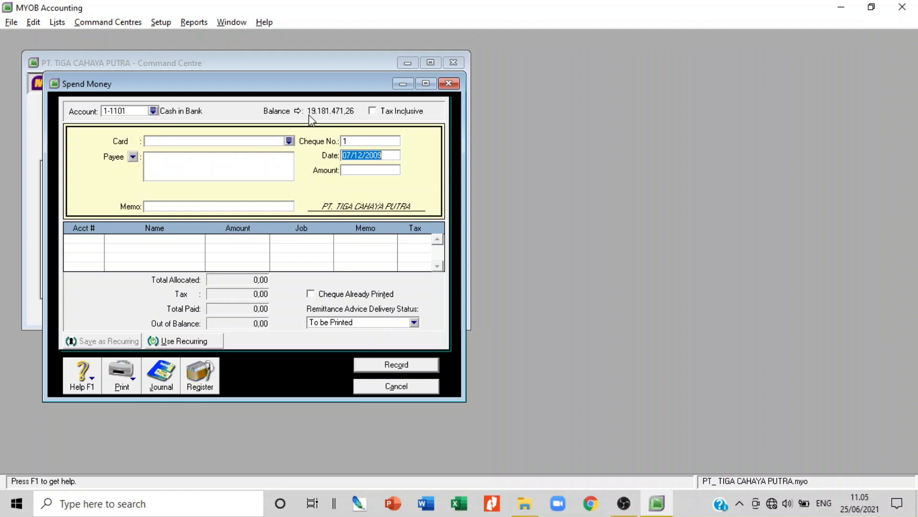
click(415, 386)
Create a new sales invoice for customer CV Agung Sakti and accept its 2% 10 Net 30 terms
click(209, 126)
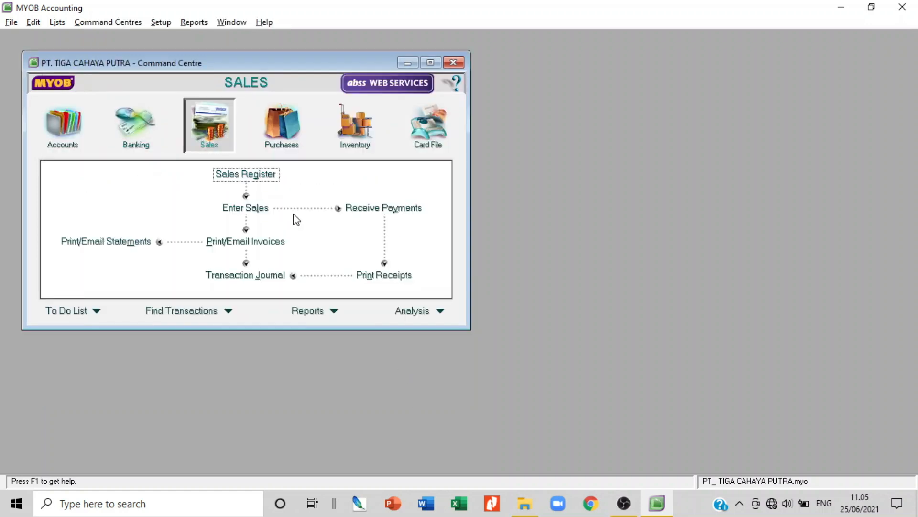
click(262, 214)
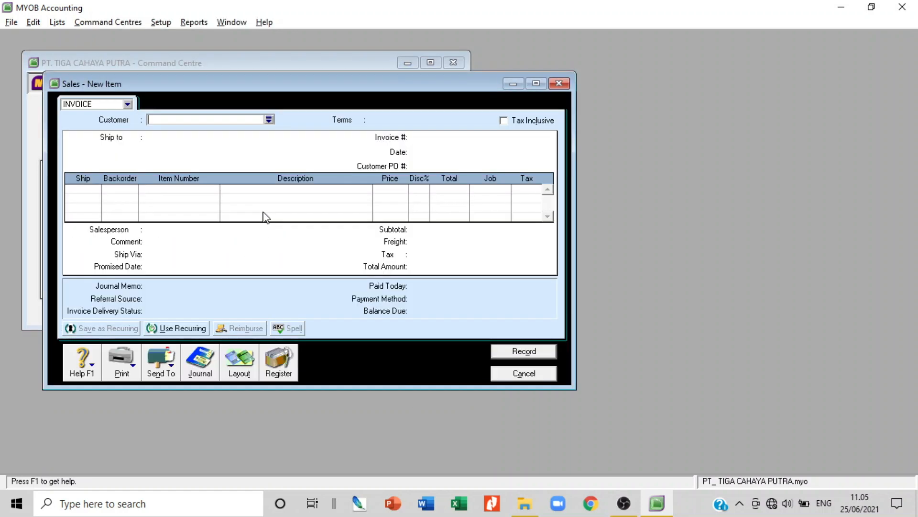
click(269, 119)
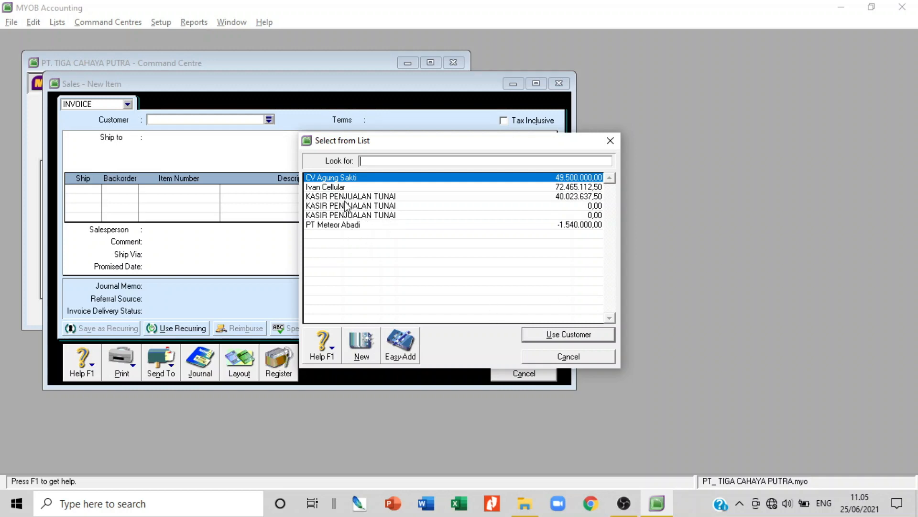
double_click(338, 178)
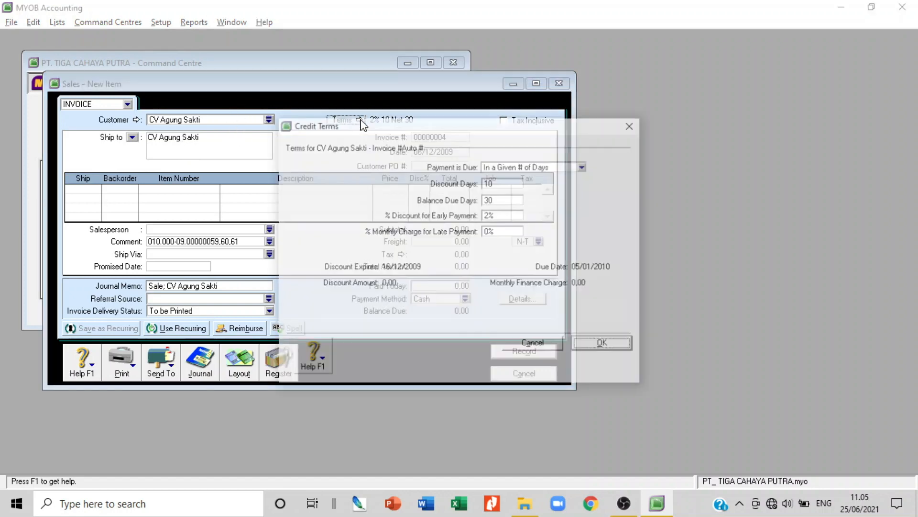
click(360, 119)
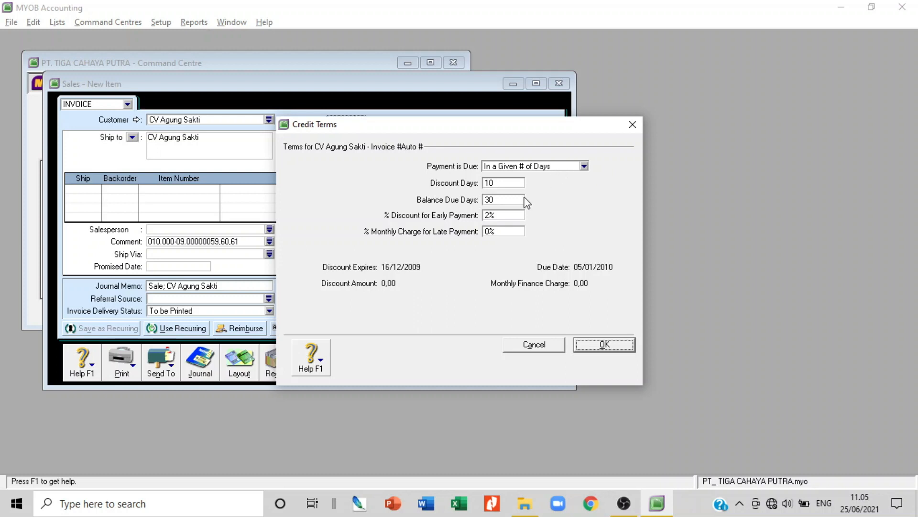
click(605, 345)
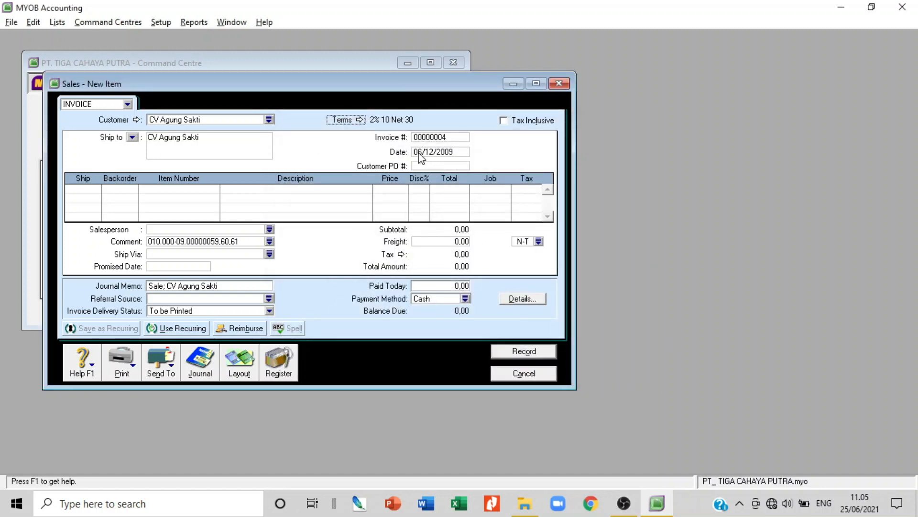
Number the invoice 62/FPJ and change its date to 08/12/2009
click(428, 138)
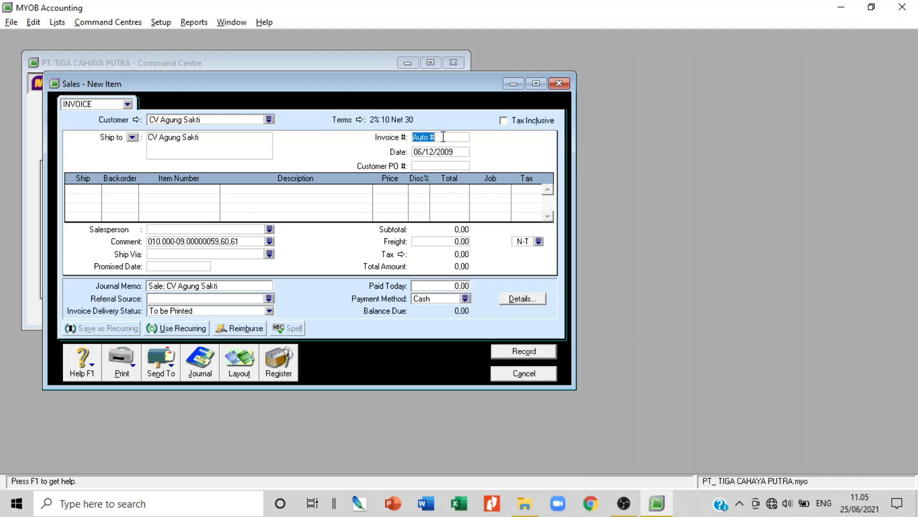
text(62/)
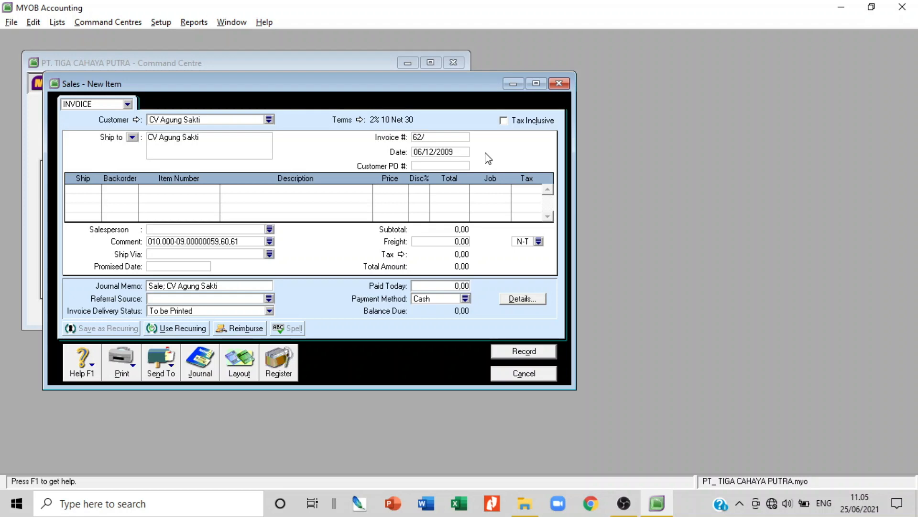
text(FPJ)
key(Tab)
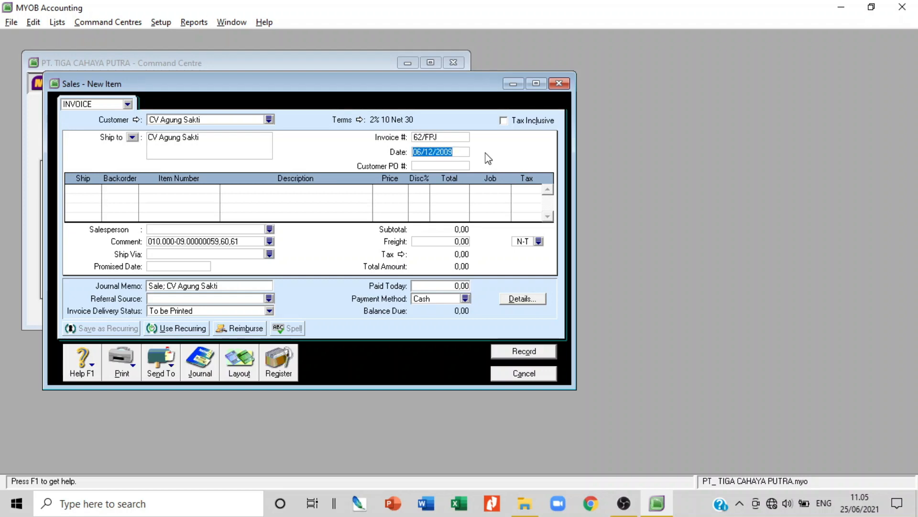
key(Right)
key(Left)
key(Left)
key(Left)
key(Left)
key(Left)
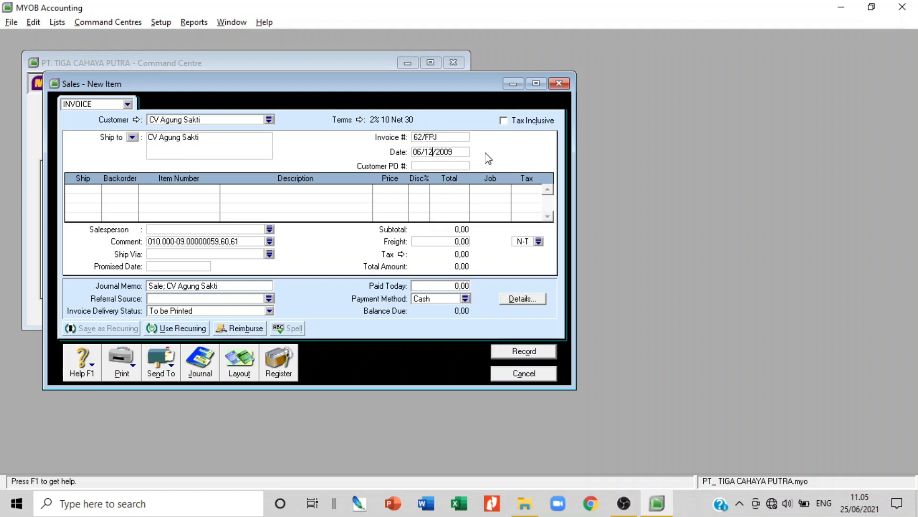
key(Left)
key(Left)
key(Left)
key(Left)
key(Left)
key(BackSpace)
text(8)
click(243, 138)
click(243, 139)
key(Return)
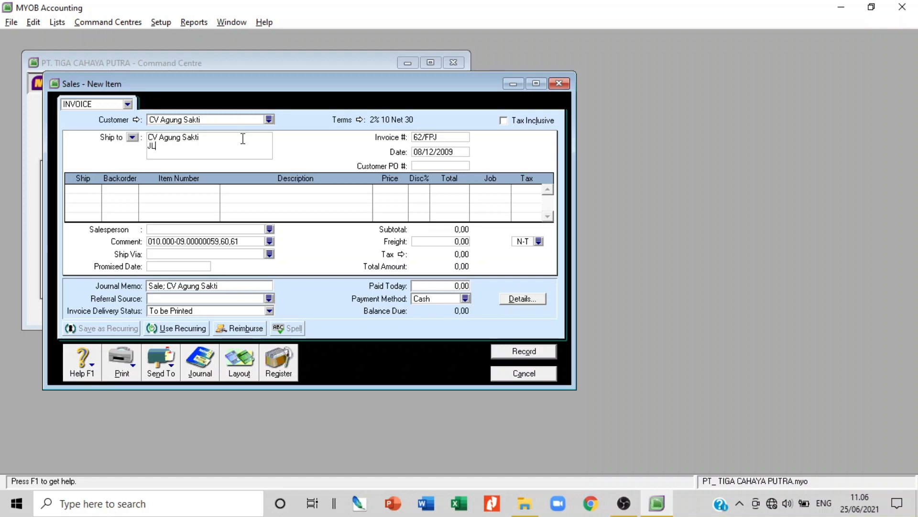
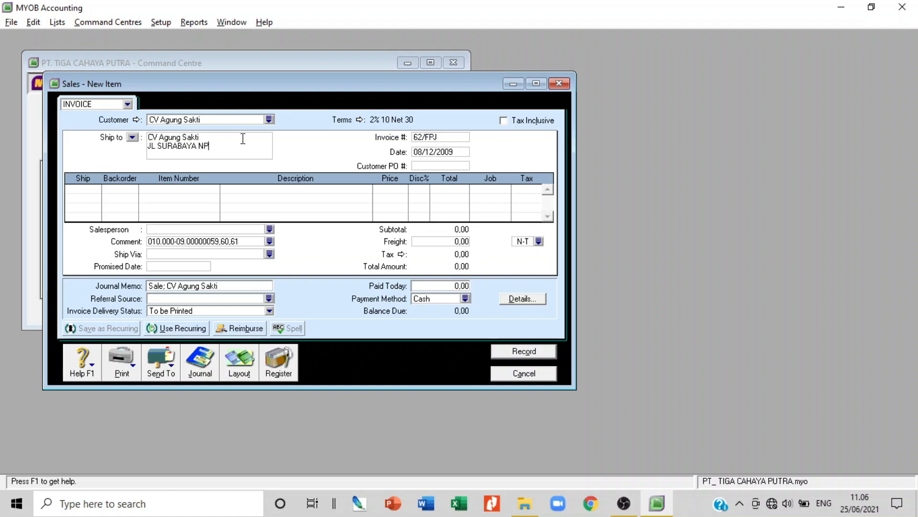
Enter the first invoice line: 7 units of item a (C-5000) at its default price
key(Tab)
key(Tab)
key(Tab)
key(Tab)
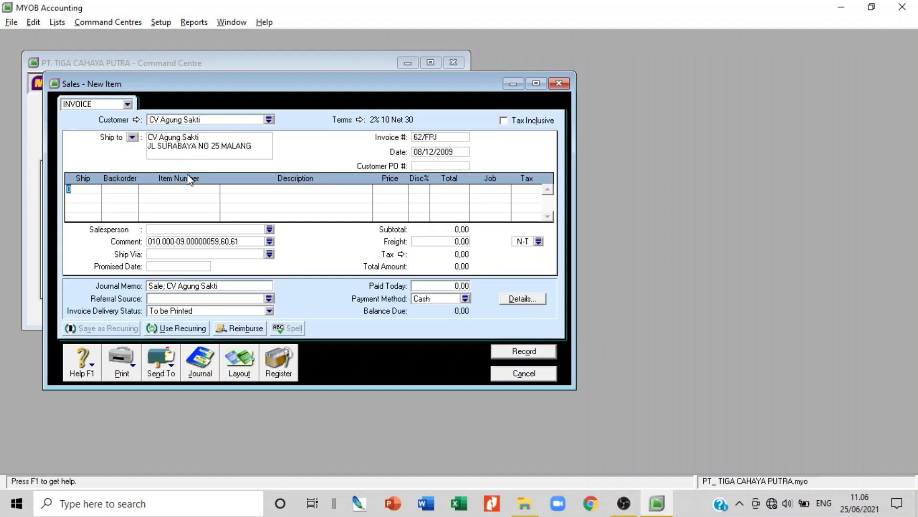
text(7)
key(Tab)
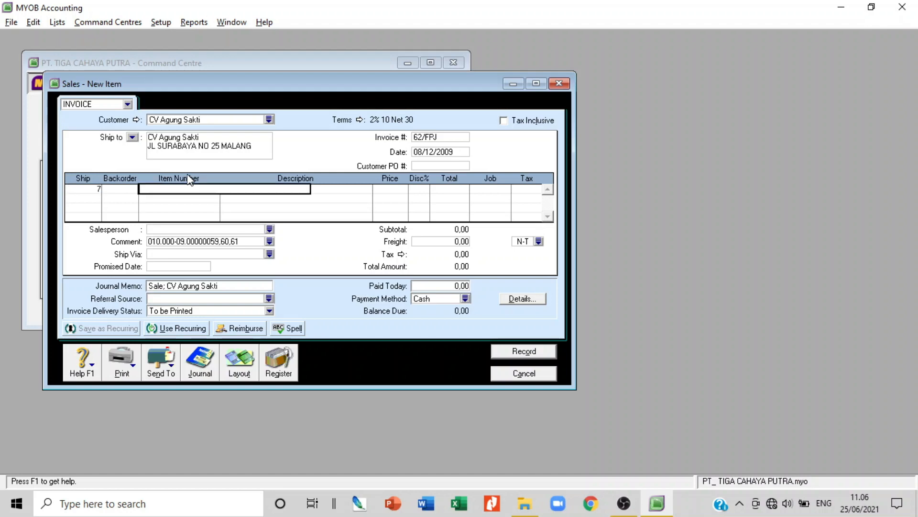
key(Tab)
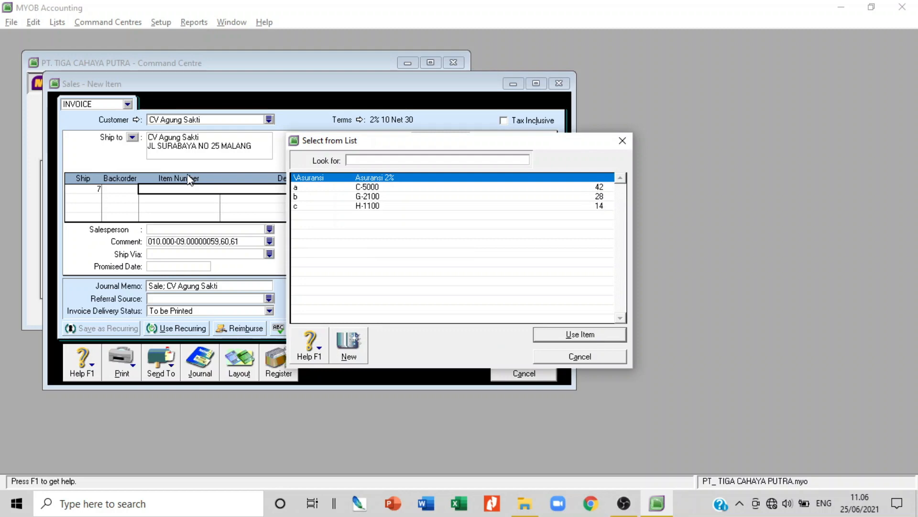
text(a)
key(Return)
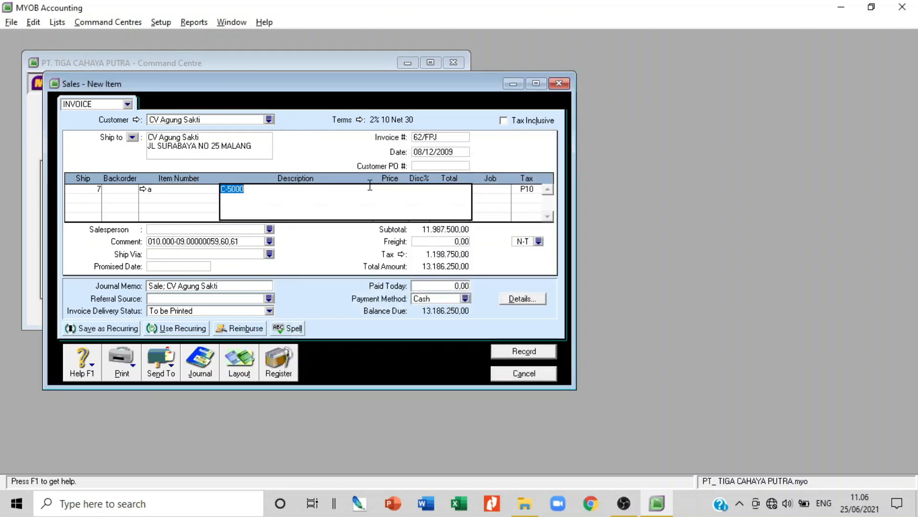
key(Tab)
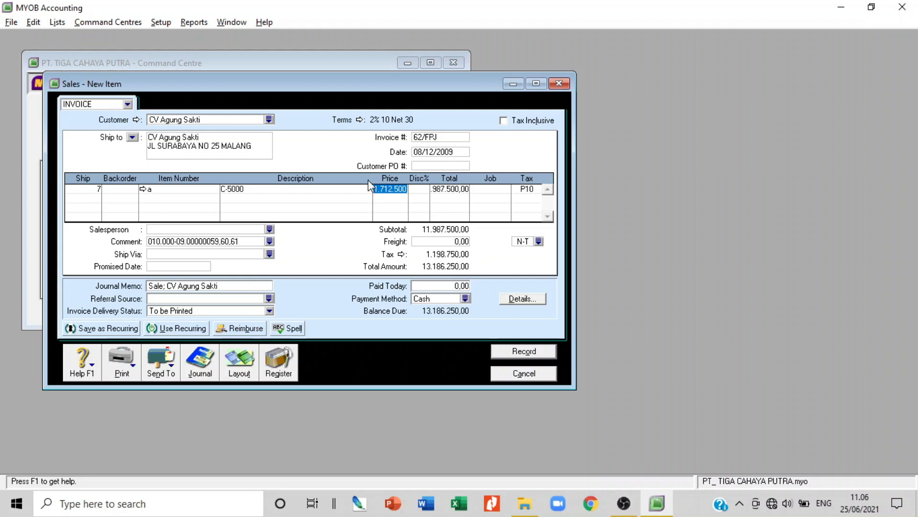
key(Tab)
key(Tab)
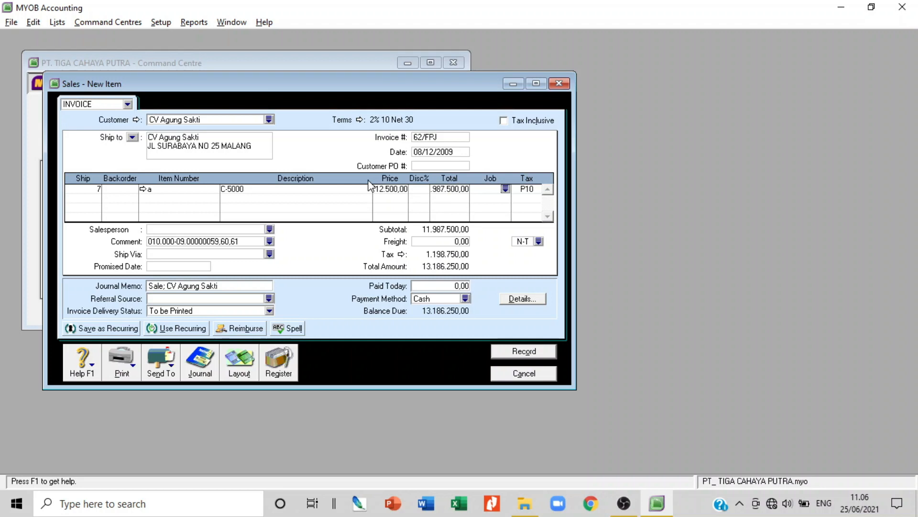
Enter the second line: 12 units of item b (G-2100) at its default price
key(Tab)
key(Tab)
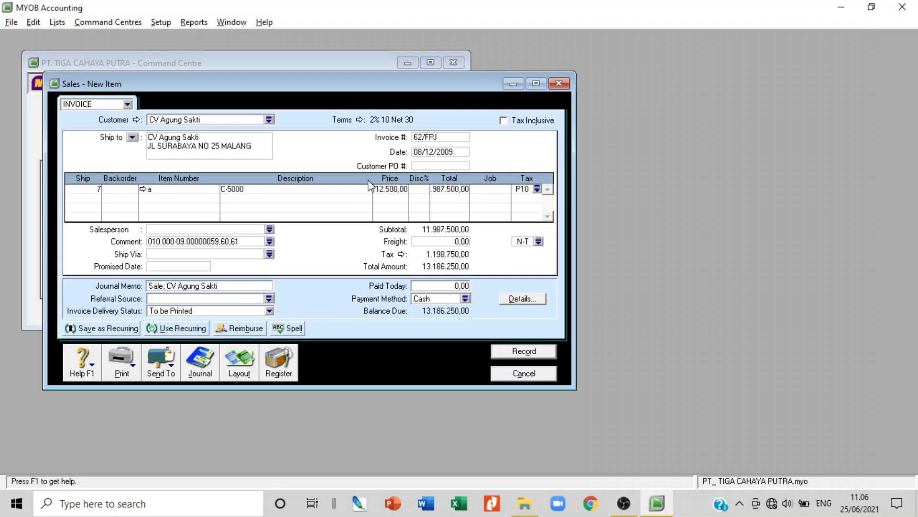
text(12)
key(Tab)
key(Tab)
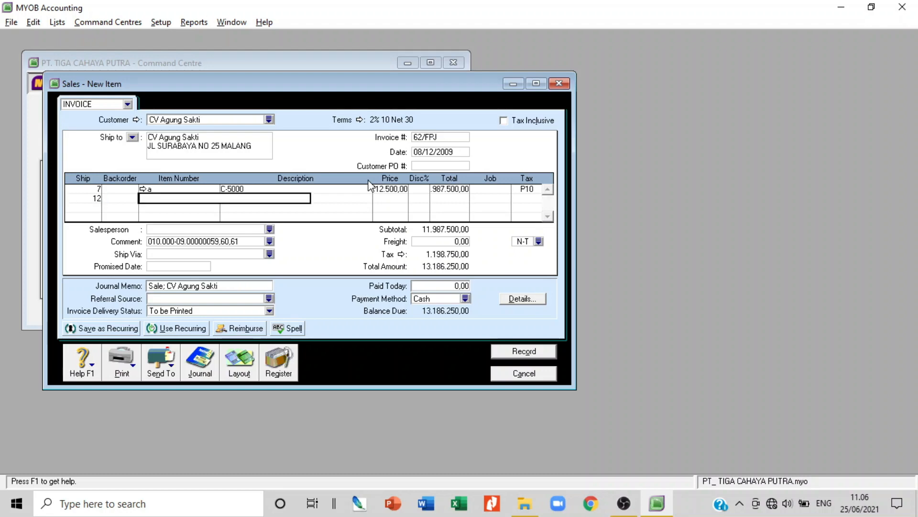
text(b)
click(364, 199)
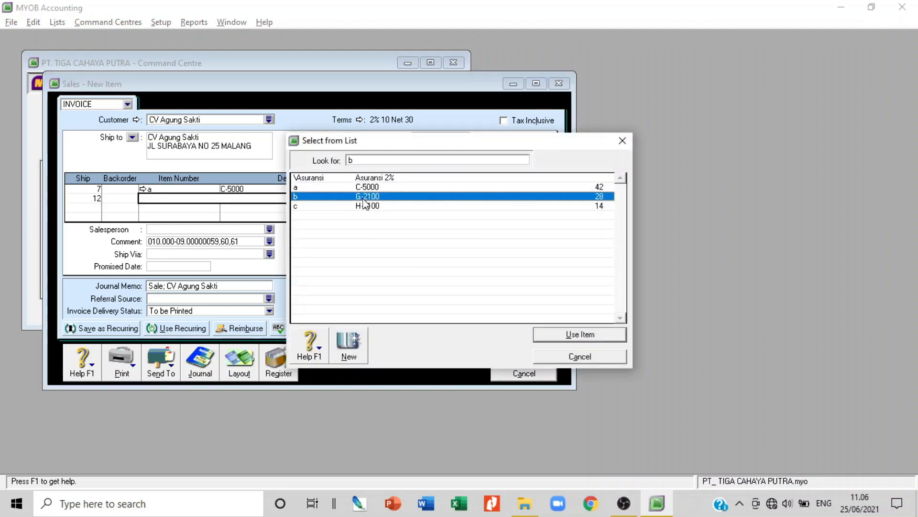
double_click(364, 201)
key(Tab)
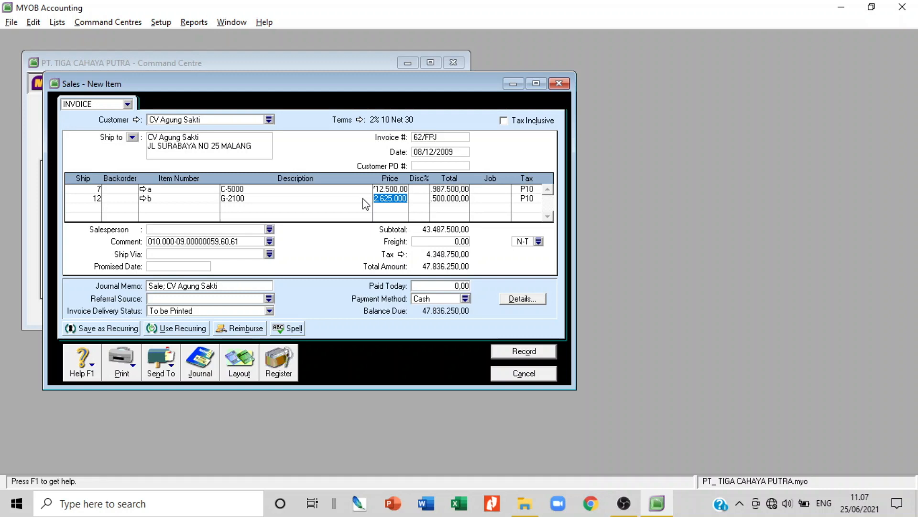
key(Tab)
key(Tab)
key(Tab)
key(Tab)
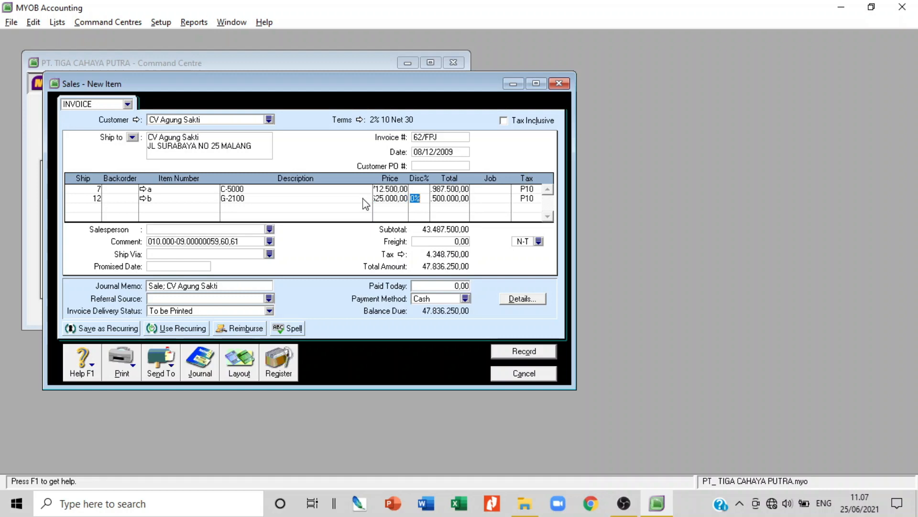
Enter the third line: 5 units of item c (H-1100) at its default price
key(Tab)
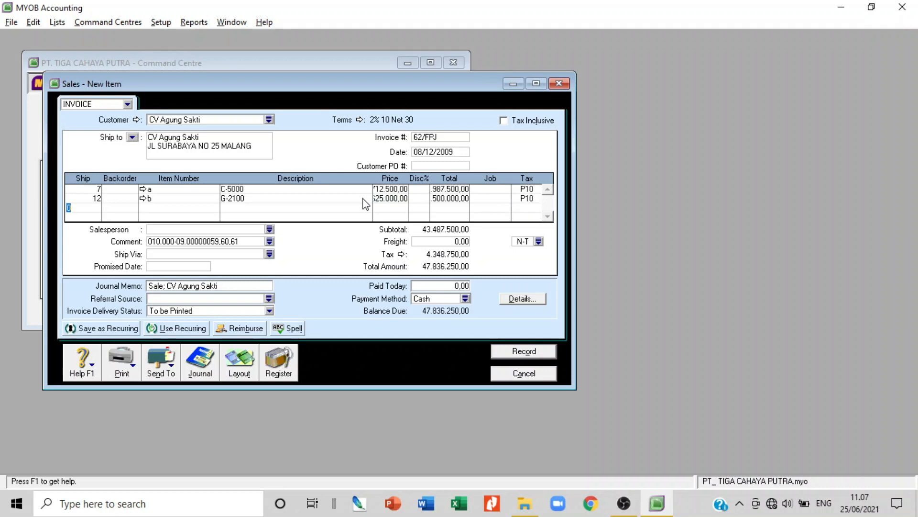
text(5)
key(Tab)
key(Tab)
key(Tab)
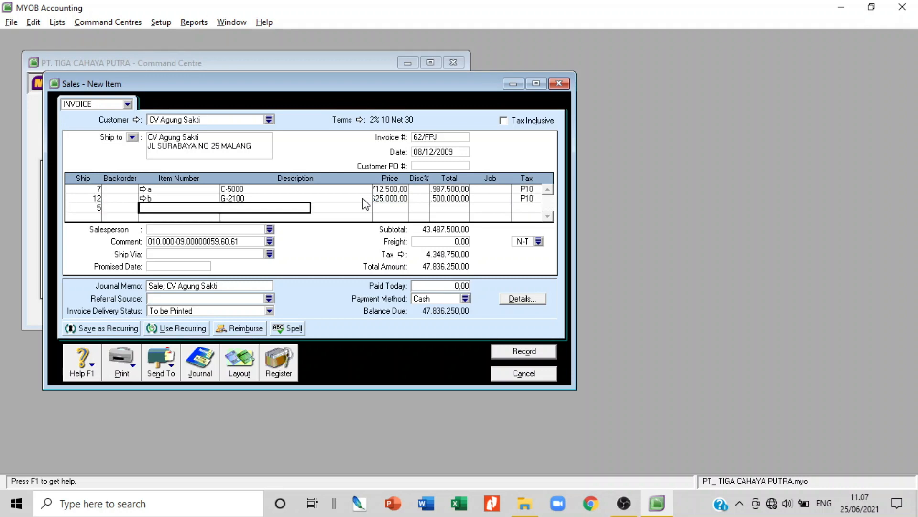
double_click(374, 206)
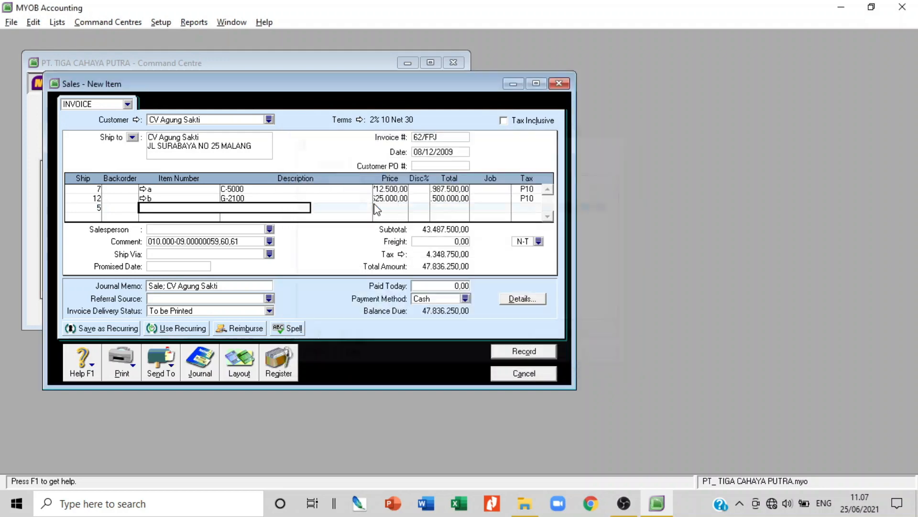
key(Tab)
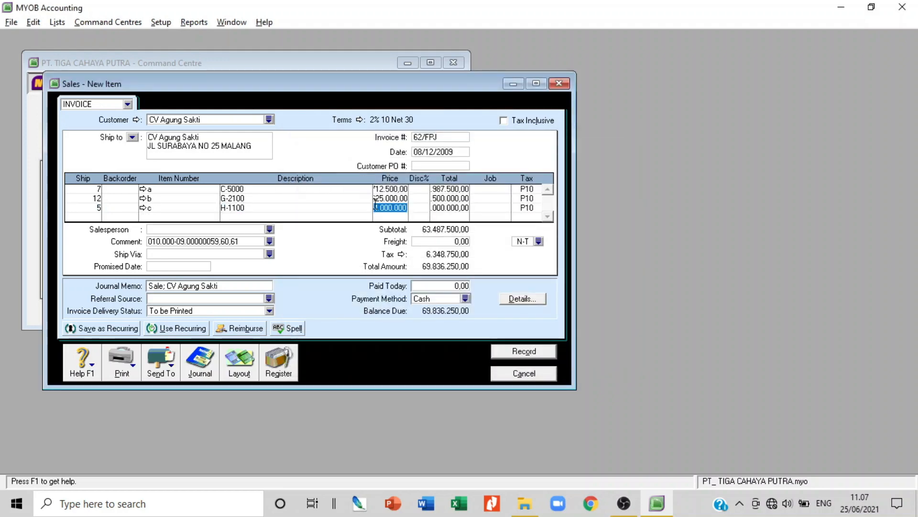
key(Tab)
key(Tab)
key(Tab)
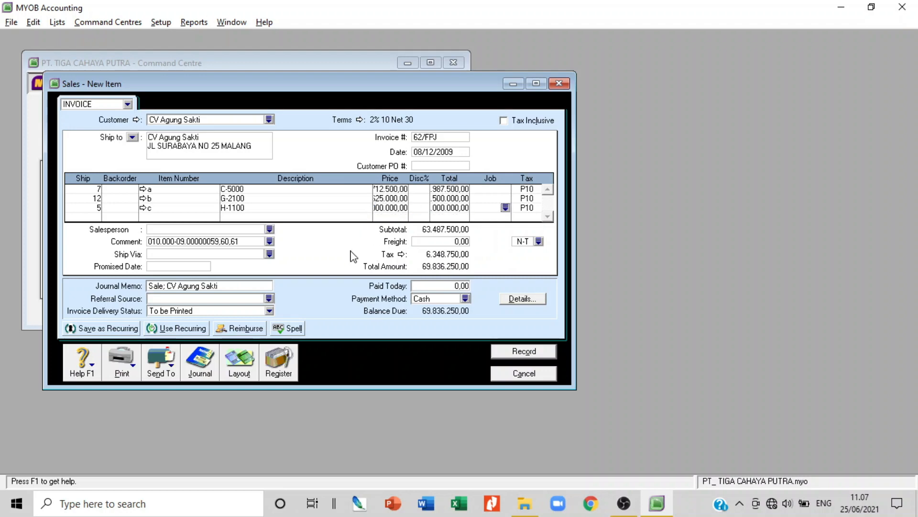
Correct the invoice comment so it ends in 62, giving 010.000-09.00000062
click(249, 243)
key(BackSpace)
key(BackSpace)
key(BackSpace)
key(BackSpace)
key(BackSpace)
key(BackSpace)
key(BackSpace)
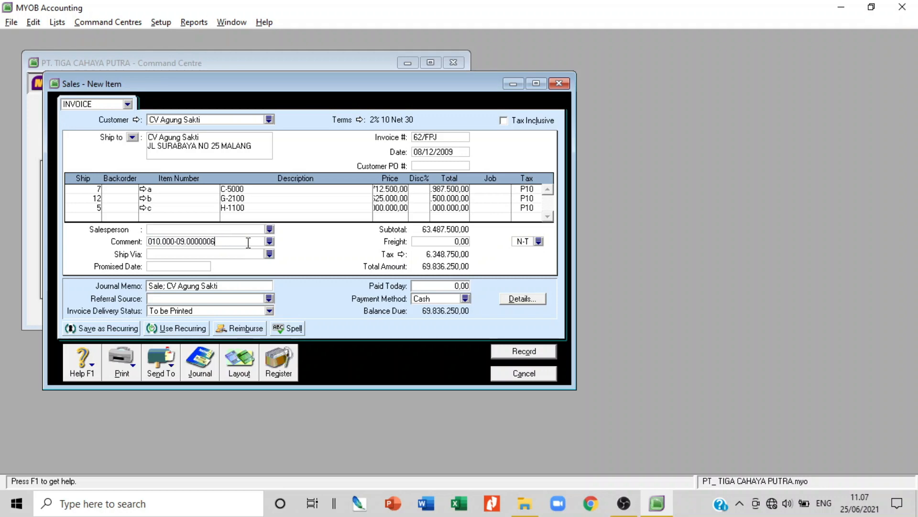
text(2)
Review the journal entry recap, then record the CV Agung Sakti invoice
key(ctrl+r)
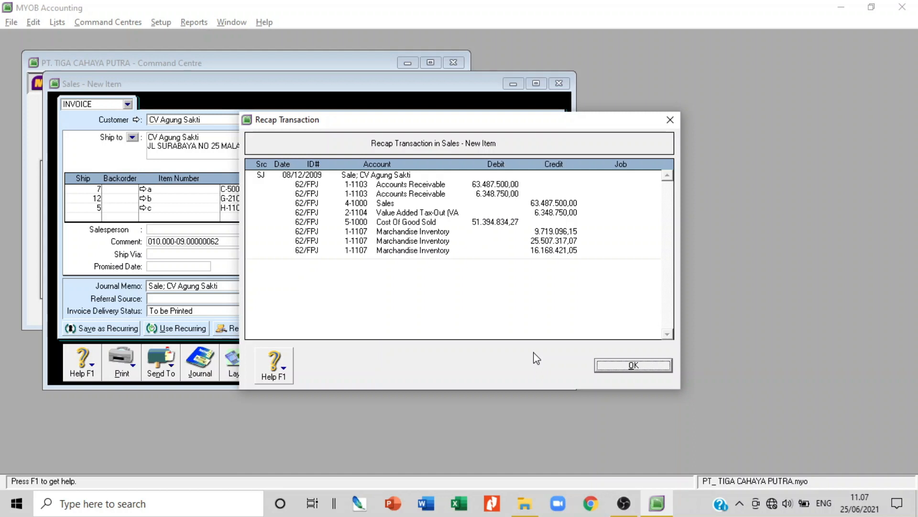
click(639, 365)
click(529, 352)
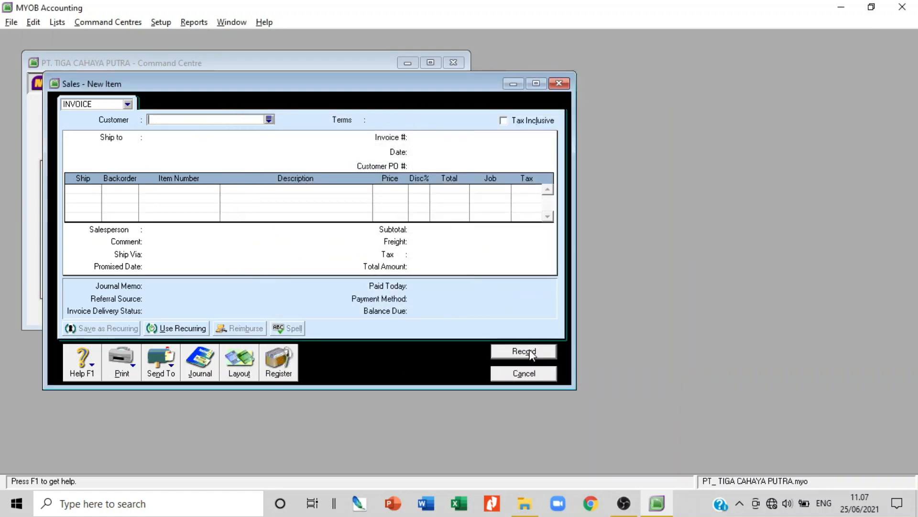
Close the blank sales invoice and start a new Spend Money transaction from Banking
click(538, 377)
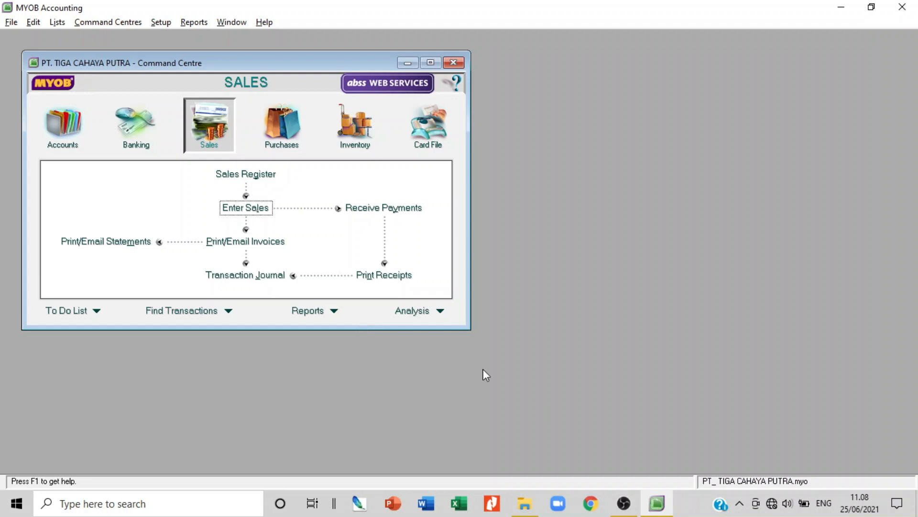
click(142, 138)
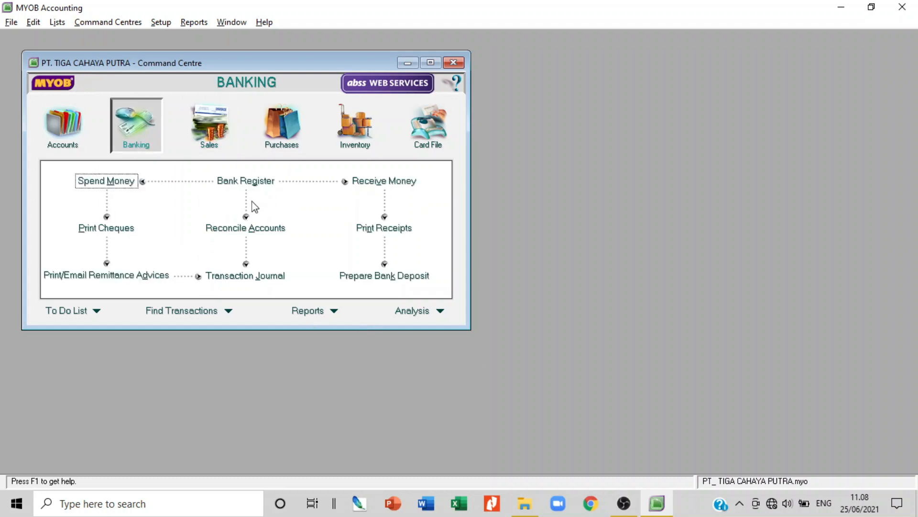
click(98, 184)
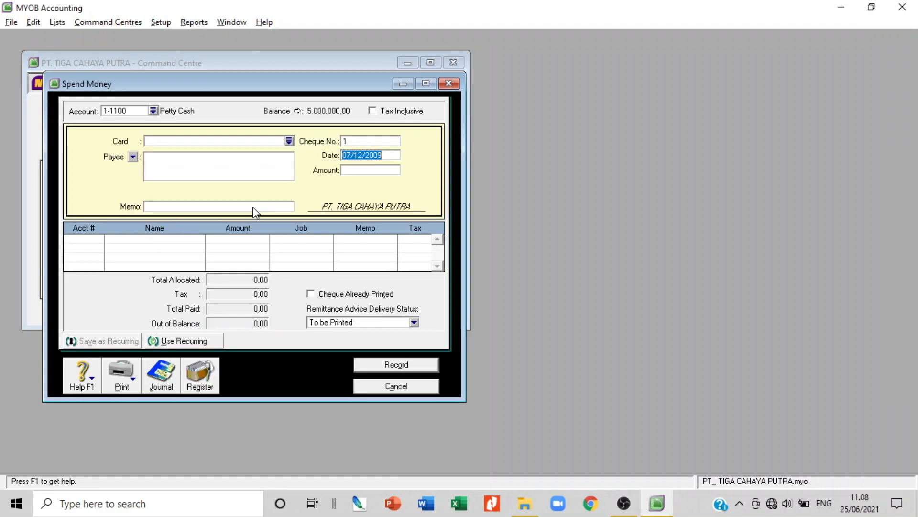
Pay from 1-1101 Cash in Bank with cheque number 04/BKK dated 09/12/2009
click(153, 110)
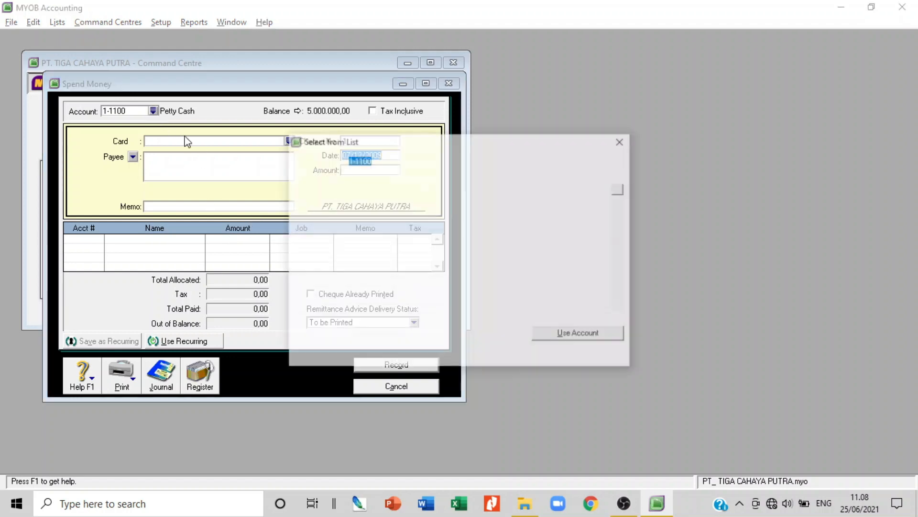
double_click(336, 187)
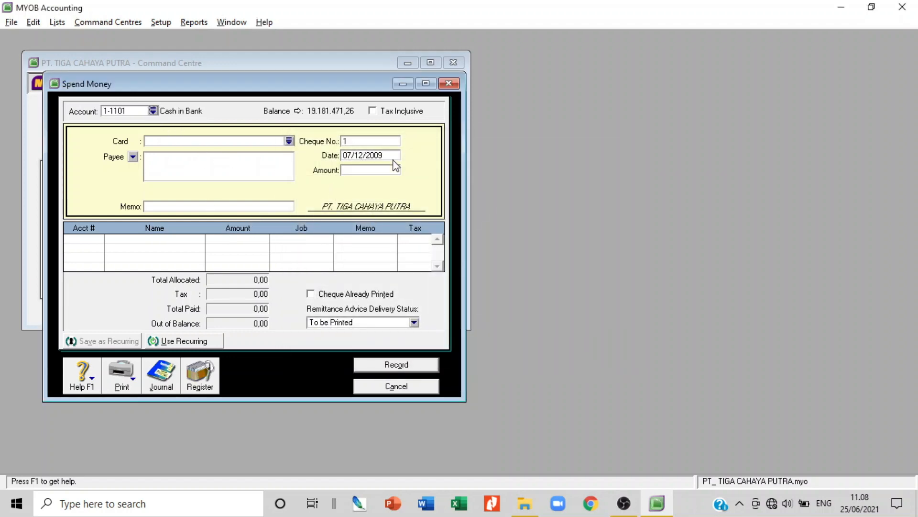
click(381, 142)
text(04/BKK)
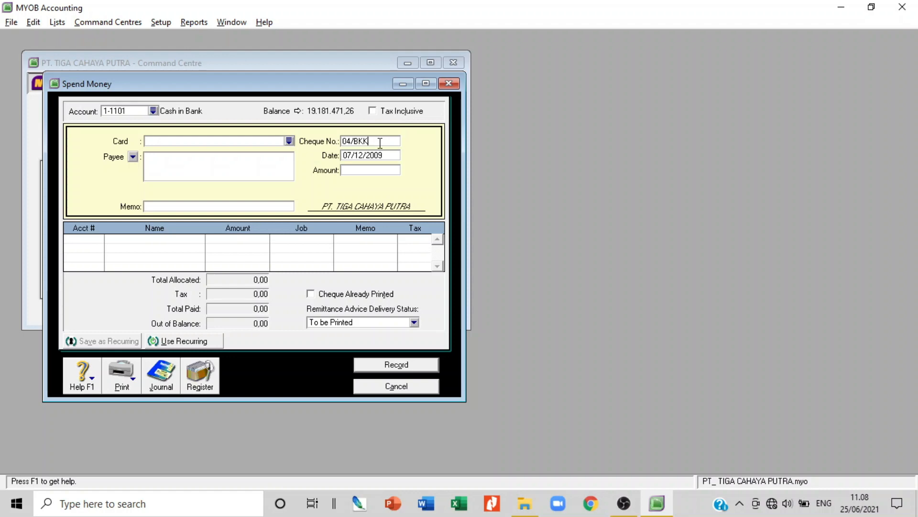
click(352, 155)
click(352, 155)
key(BackSpace)
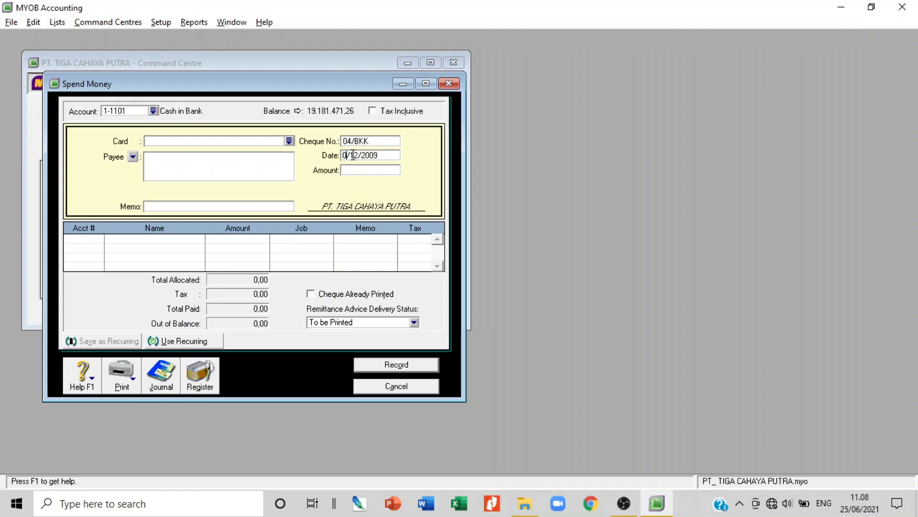
text(9)
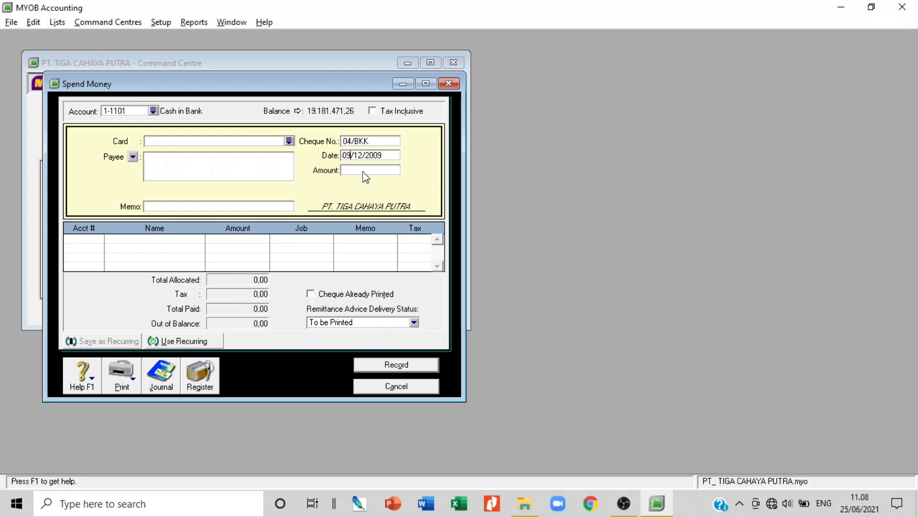
Enter amount 1750000, payee 'PDAM , PLN, TELKOM' and memo 'PEMBAYARAN REK LISTRIK, AIR, TELP NOP 2009'
click(363, 170)
text(1750000)
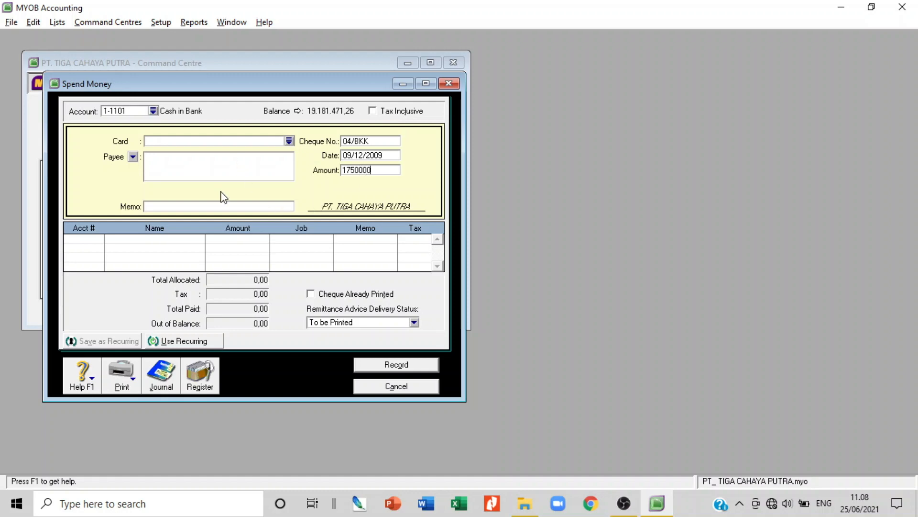
click(194, 158)
text(PDA)
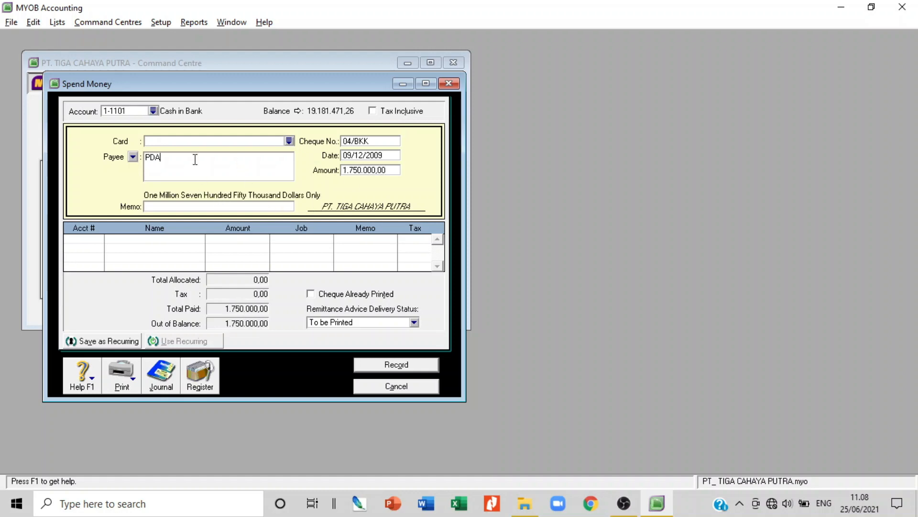
text(M , PLN, TELKOM)
click(189, 206)
text(PEMBAYARA)
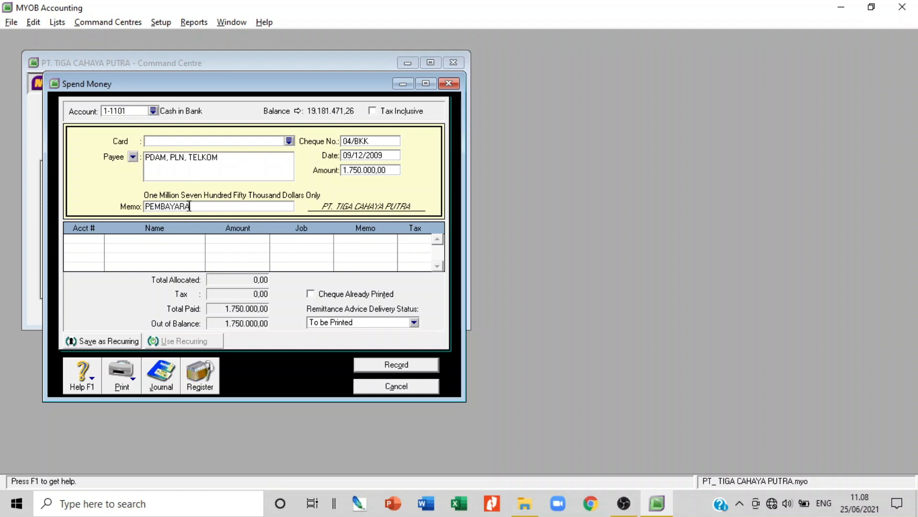
text(N REK LISTRIK)
text(, AIR, )
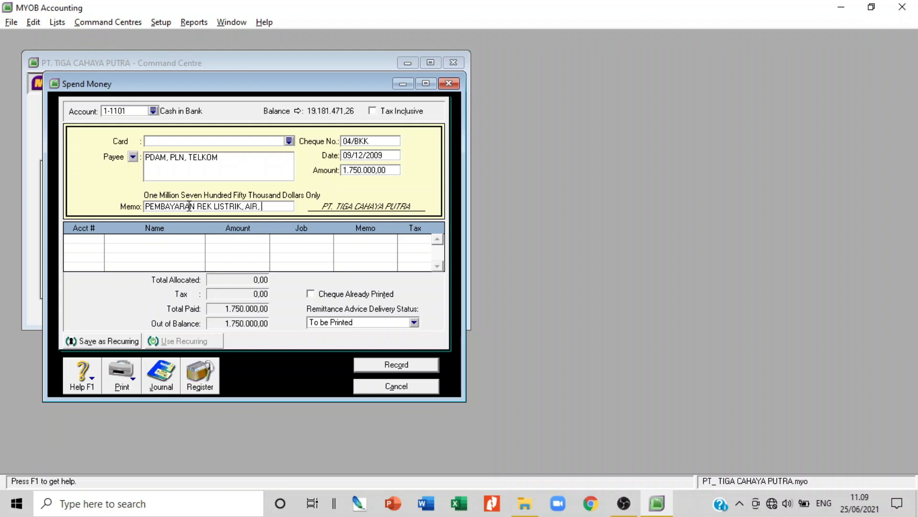
text(TELP NO)
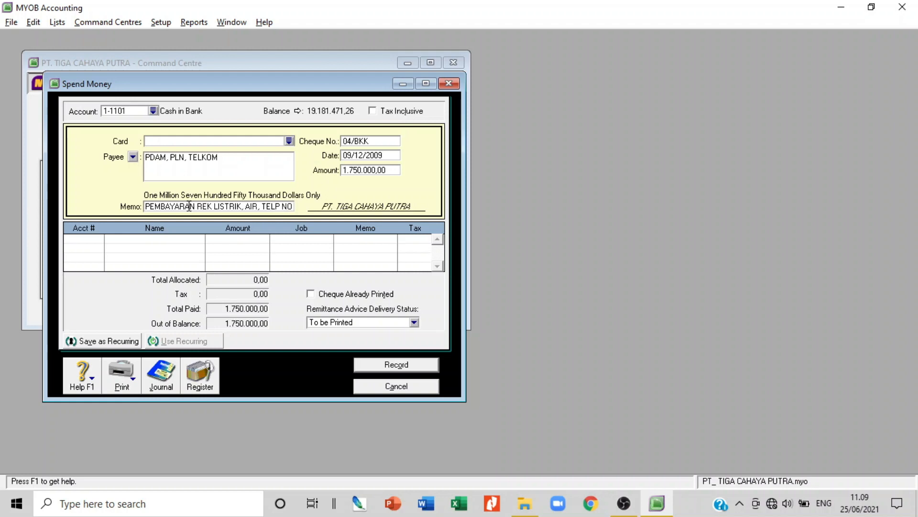
text(P 2009)
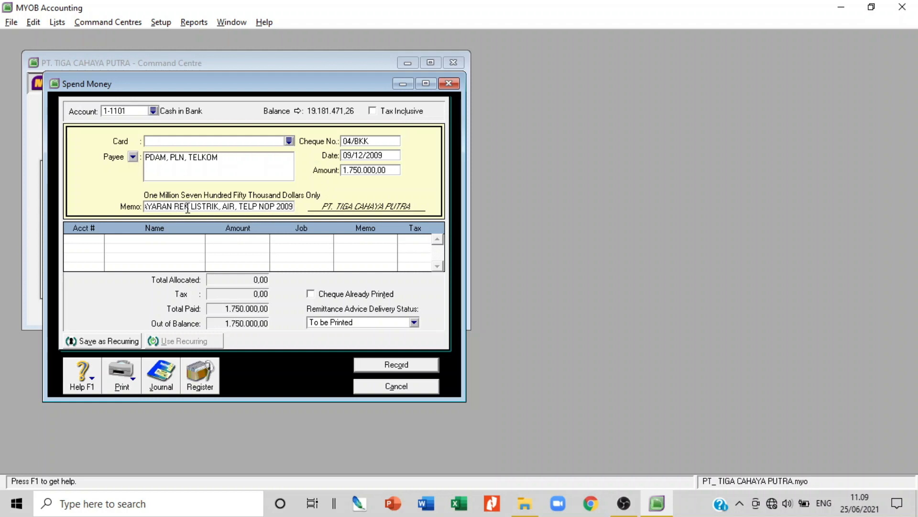
key(Tab)
Allocate the full cheque amount to account 6-2101 Electricity, Water & Telp. Exp
text(6)
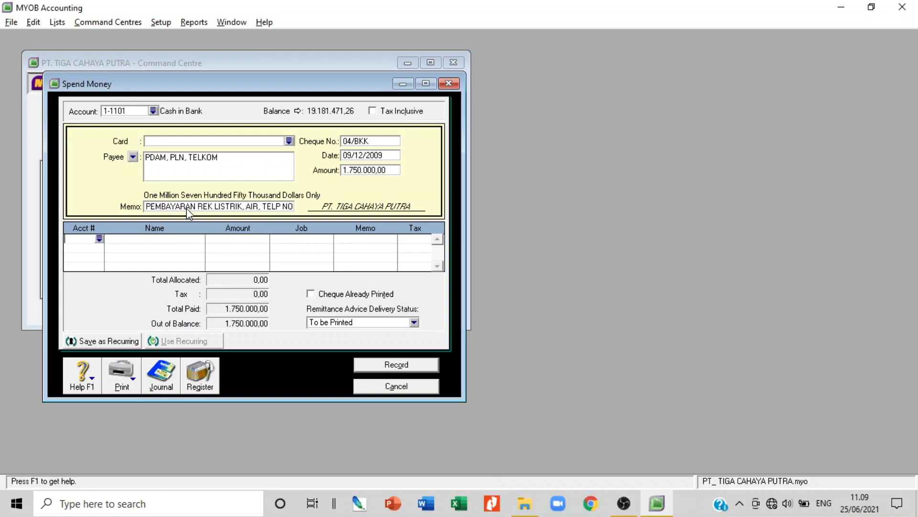
key(Tab)
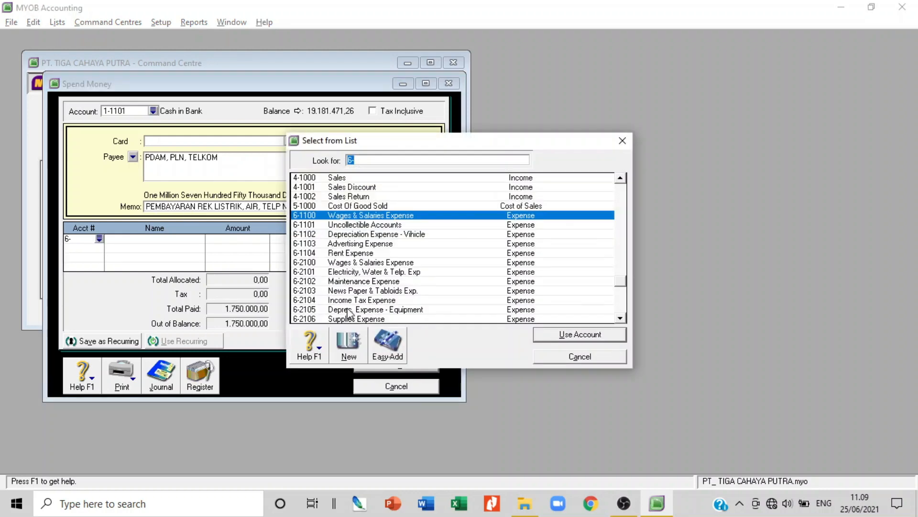
click(339, 272)
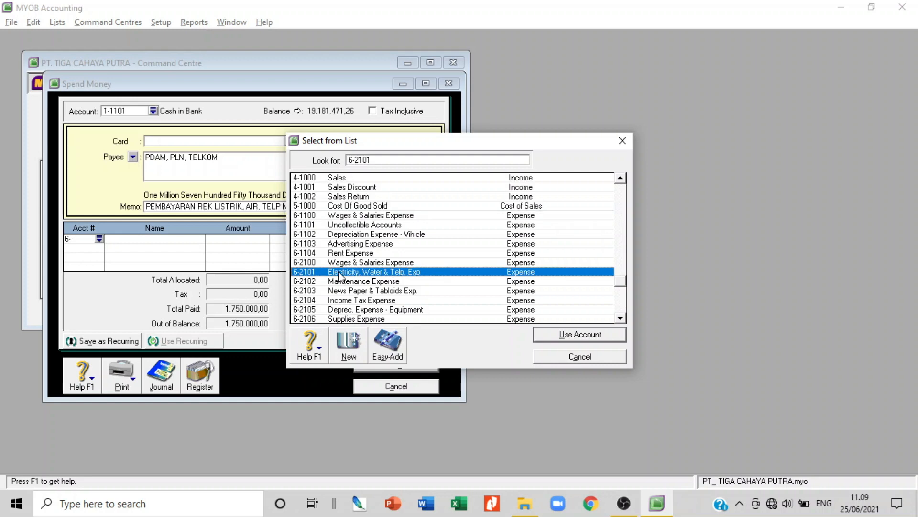
double_click(339, 273)
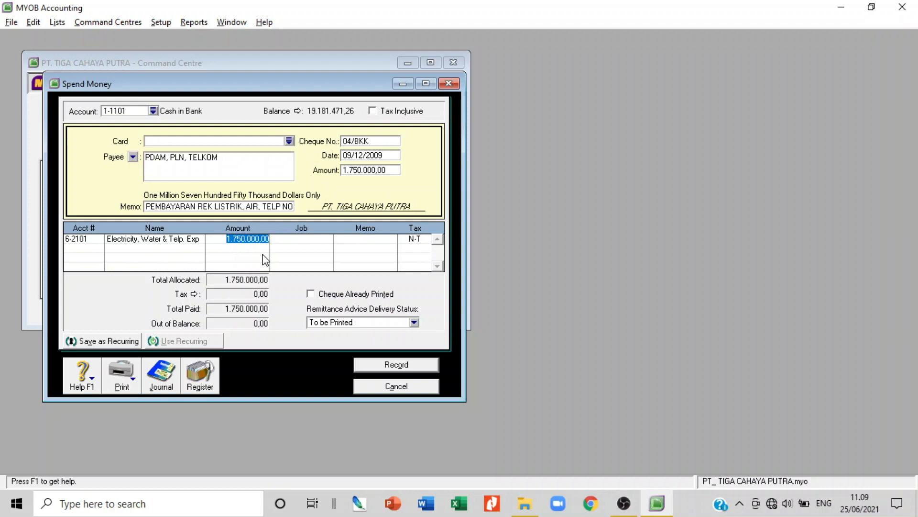
Record the utilities cheque and close the empty Spend Money form
click(414, 364)
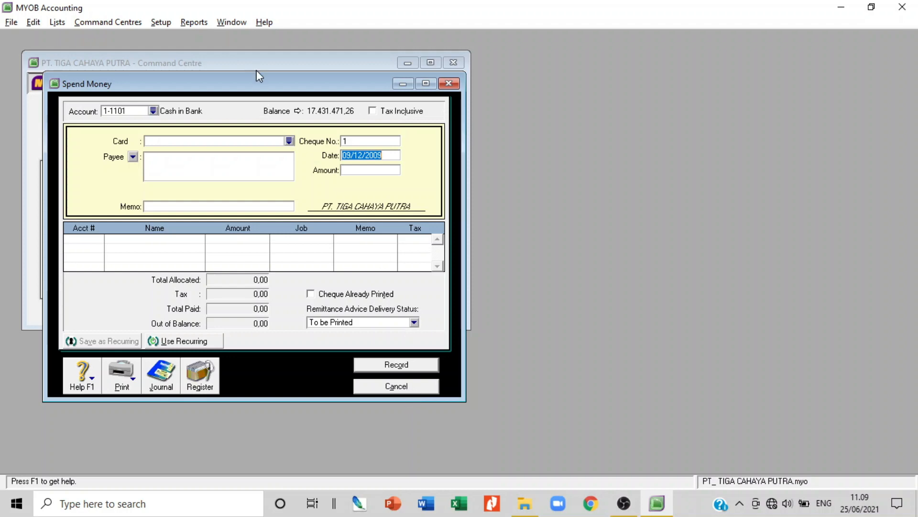
drag(260, 84, 461, 54)
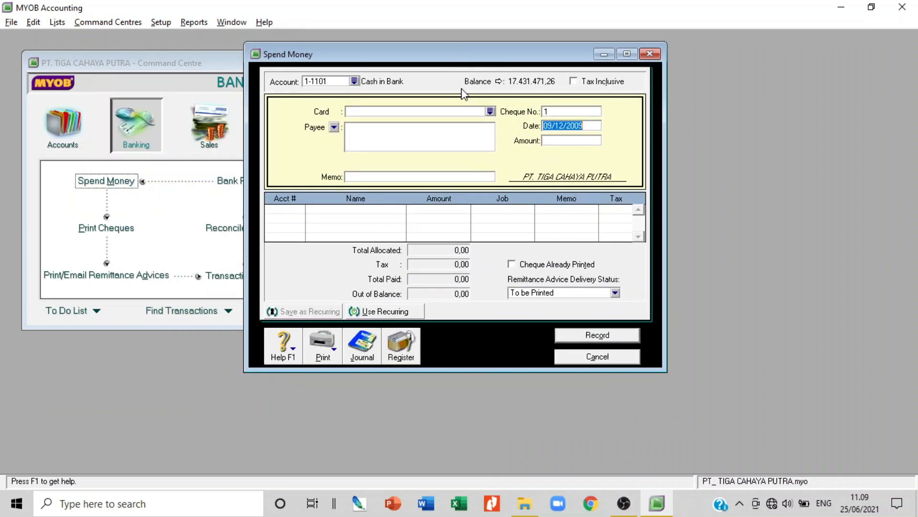
click(606, 359)
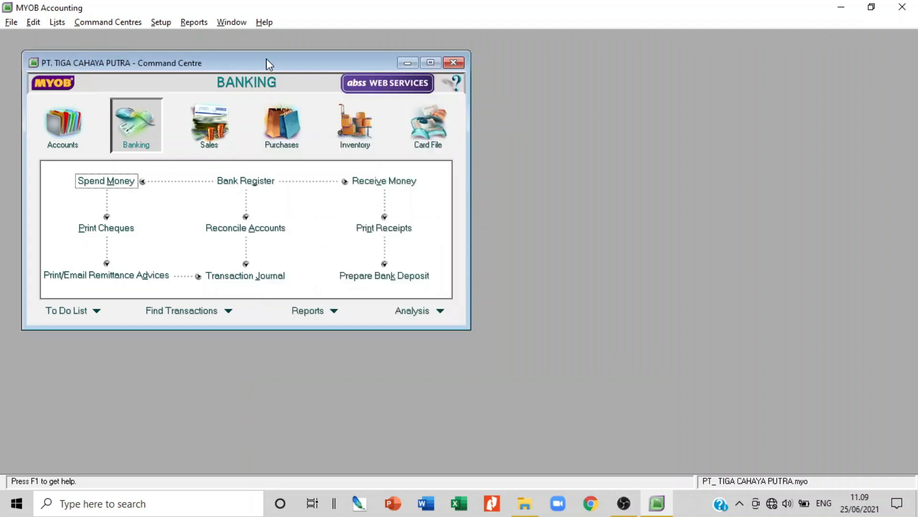